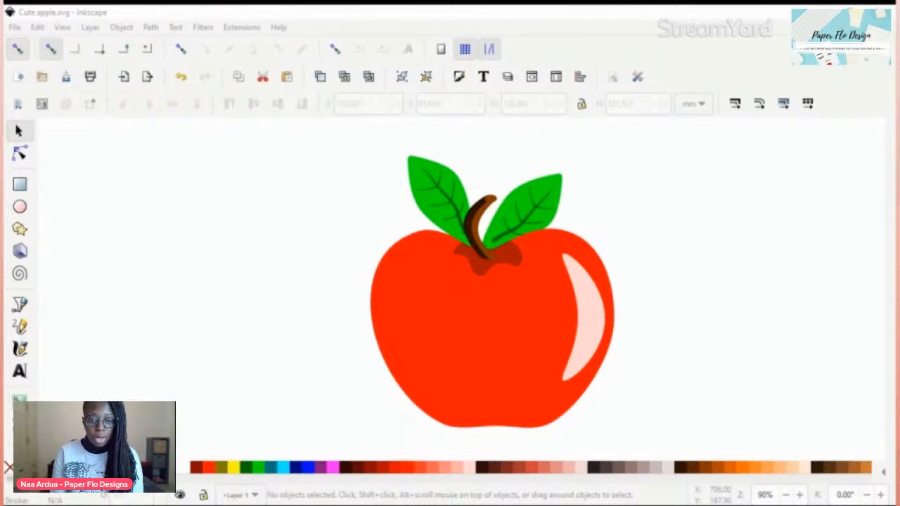
# Step: Draw an ellipse about 38 by 22.5 mm in the empty space beside the apple's left edge and fill it black
pyautogui.hotkey('alt', 'Tab')
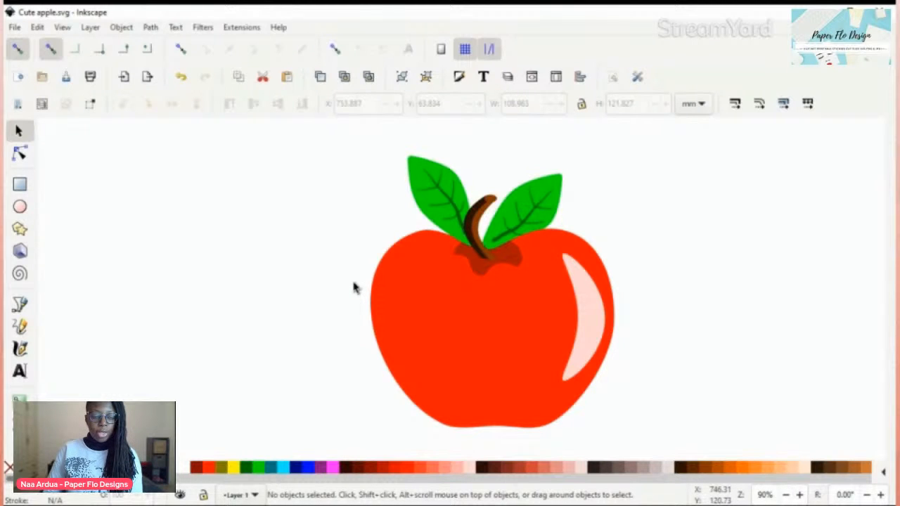
pyautogui.press('e')
pyautogui.moveTo(264, 242); pyautogui.dragTo(348, 293)
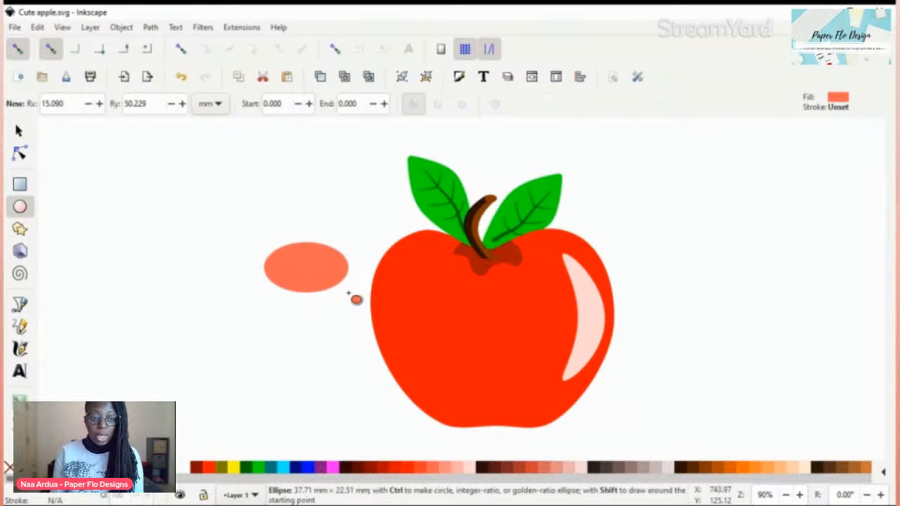
pyautogui.click(334, 255)
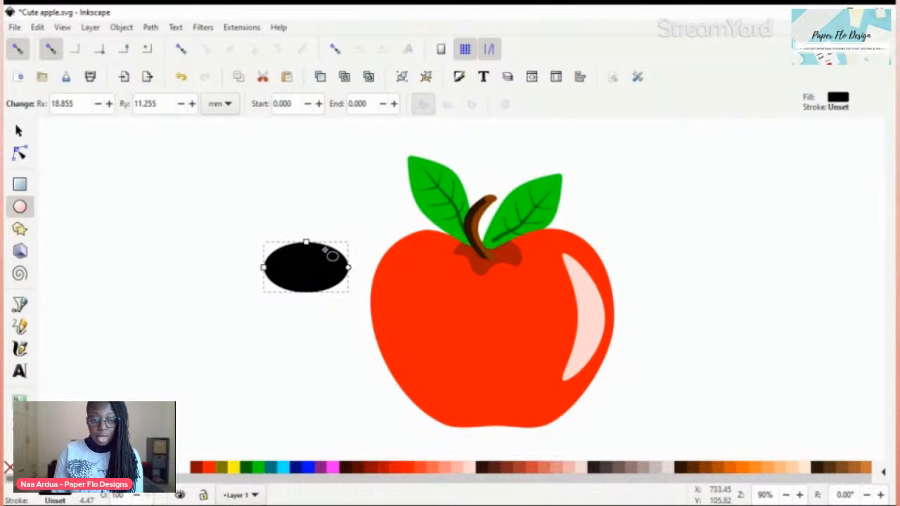
# Step: Pull the ellipse's bottom node up to form an arch, then place it on the apple as the left eye, about 23 mm wide
pyautogui.press('n')
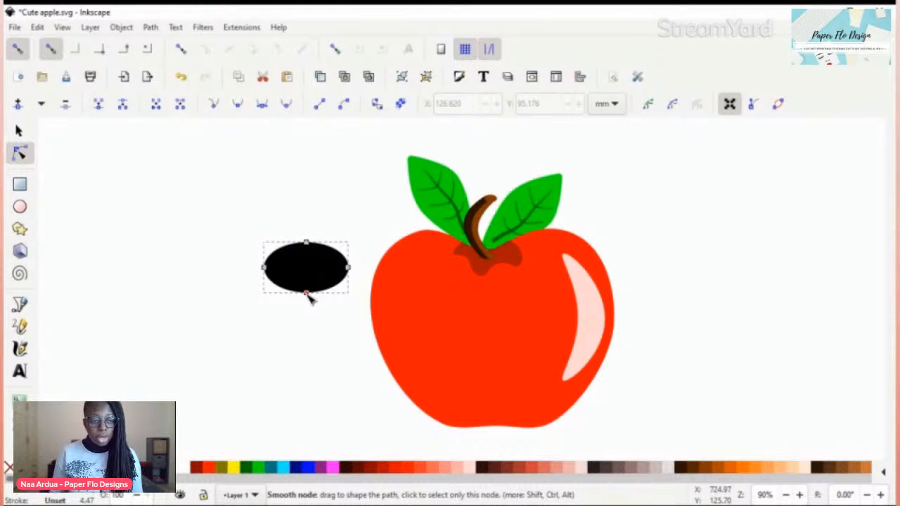
pyautogui.moveTo(306, 293); pyautogui.dragTo(309, 259)
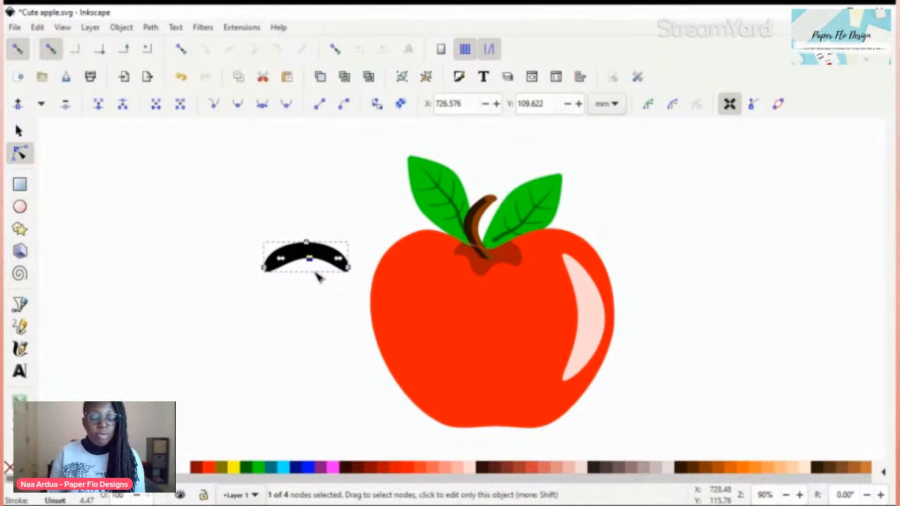
pyautogui.press('s')
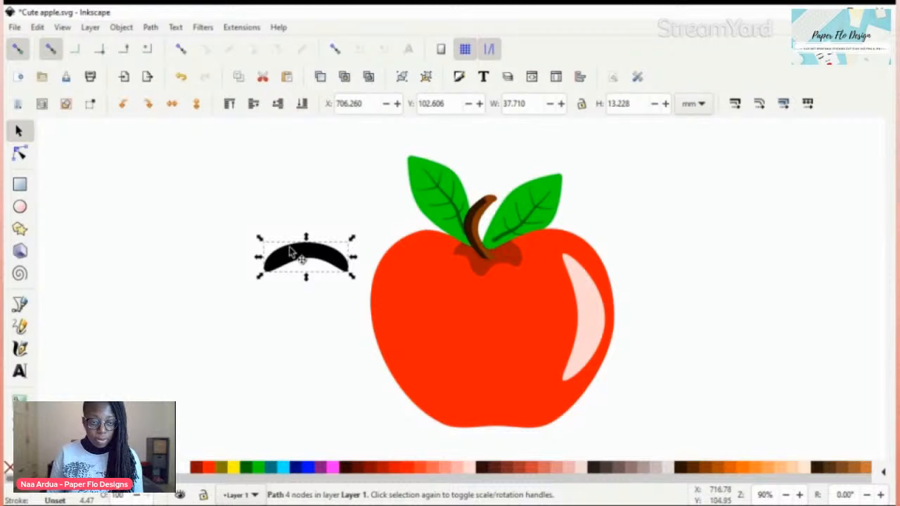
pyautogui.moveTo(312, 259); pyautogui.dragTo(455, 310)
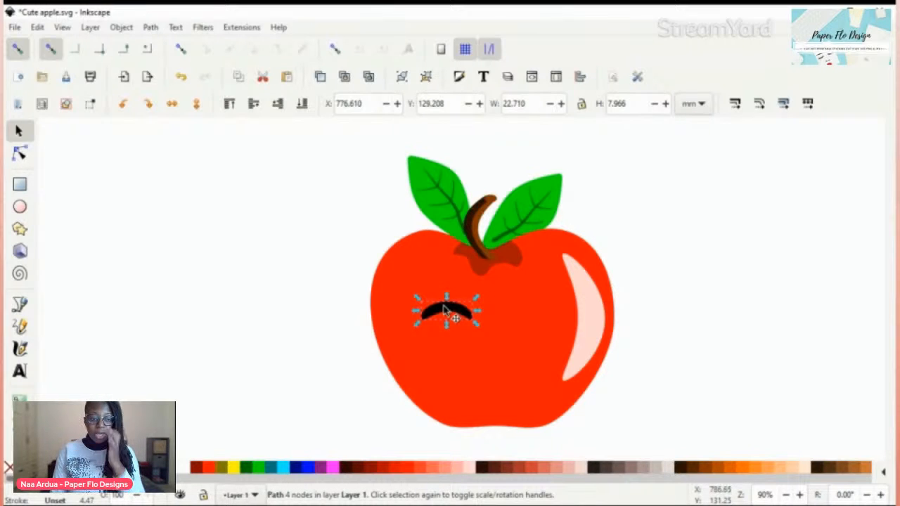
# Step: Duplicate the arched eye and move the copy horizontally about 34.5 mm to form the apple's right eye
pyautogui.hotkey('ctrl', 'd')
pyautogui.moveTo(455, 318); pyautogui.dragTo(526, 322)
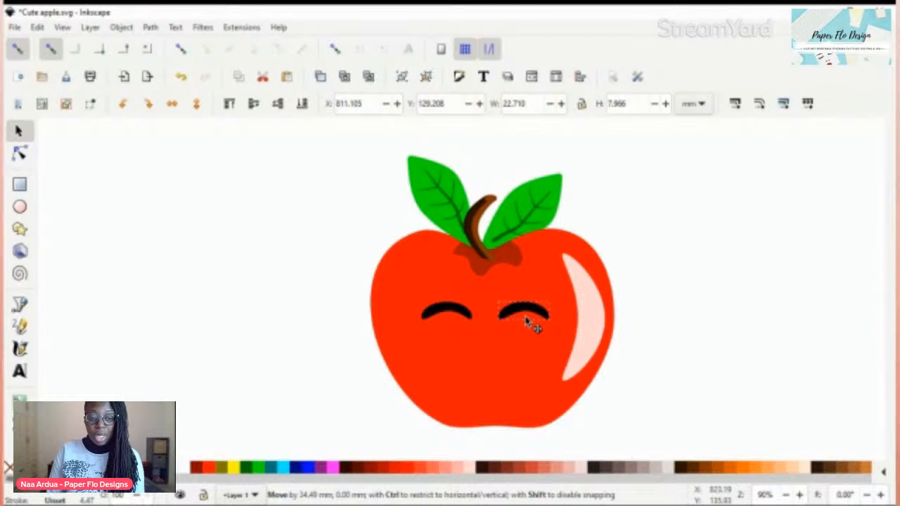
pyautogui.moveTo(526, 320); pyautogui.dragTo(522, 324)
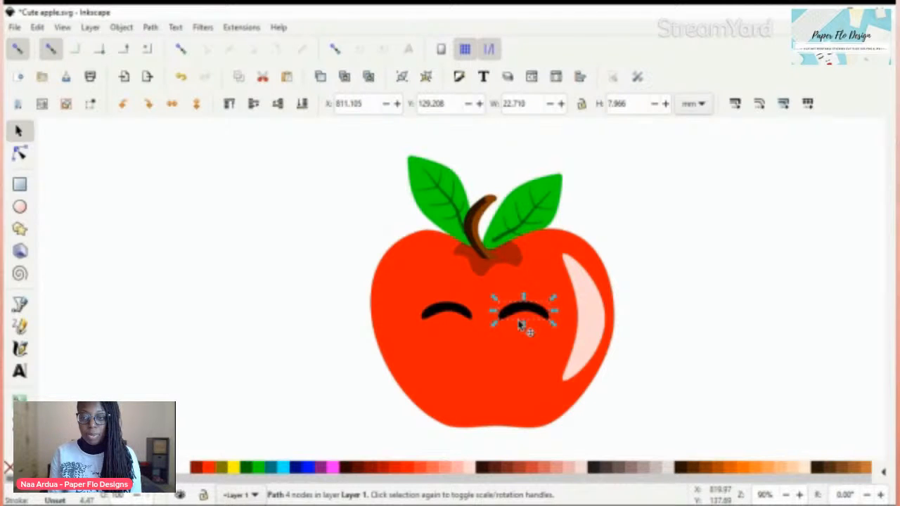
# Step: Make a white copy of the right eye, centre it below the eyes and rotate it about 180° to form a smile
pyautogui.click(183, 467)
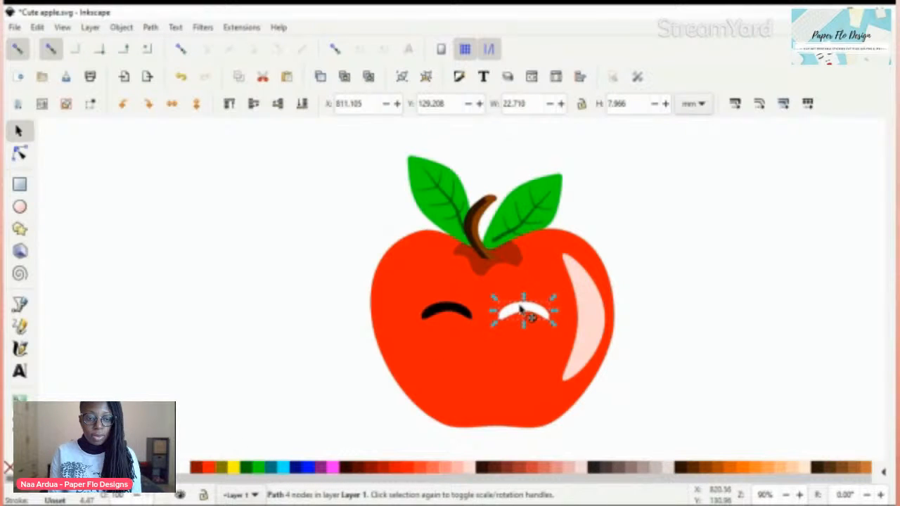
pyautogui.moveTo(521, 308); pyautogui.dragTo(479, 371)
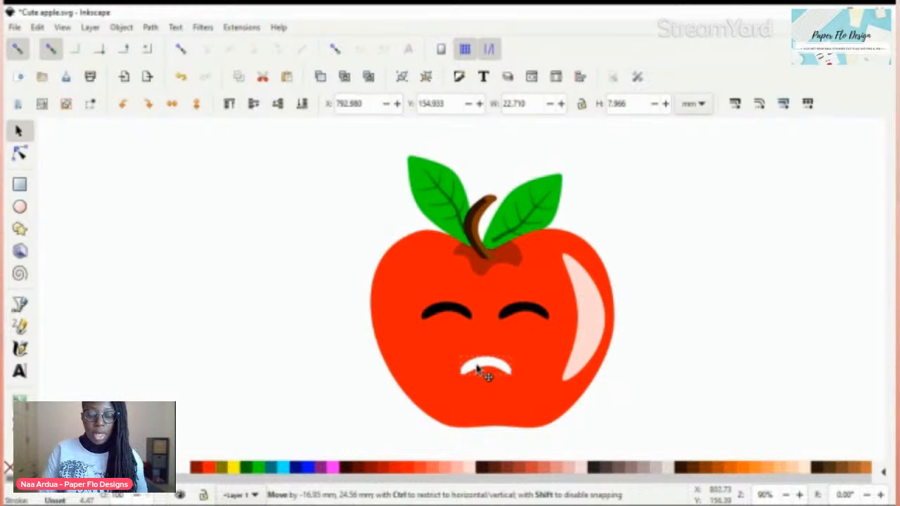
pyautogui.moveTo(477, 368)
pyautogui.mouseDown()
pyautogui.moveTo(515, 382)
pyautogui.moveTo(474, 394)
pyautogui.moveTo(464, 376)
pyautogui.mouseUp()
pyautogui.click(477, 367)
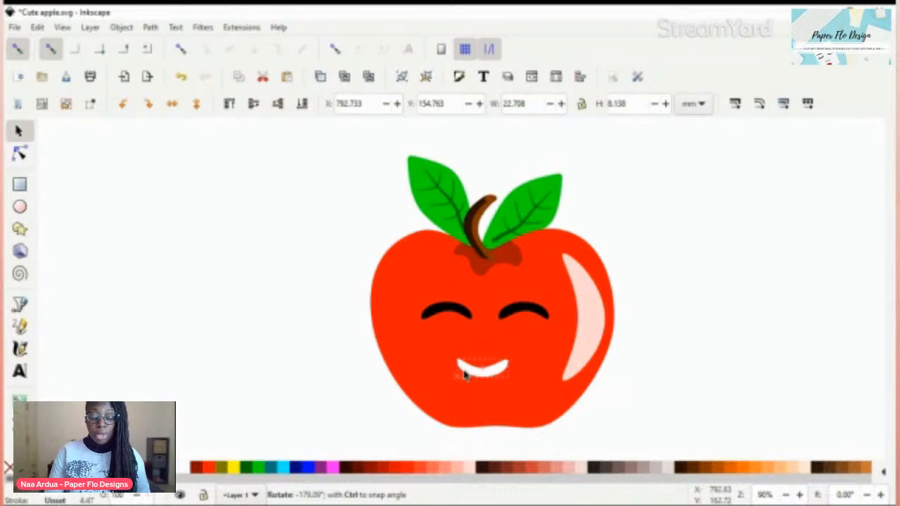
pyautogui.moveTo(464, 376); pyautogui.dragTo(466, 378)
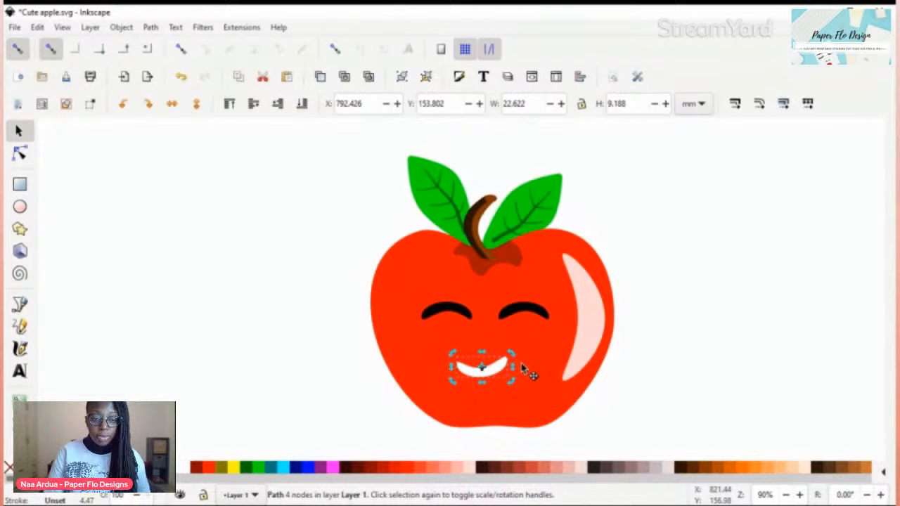
pyautogui.click(511, 366)
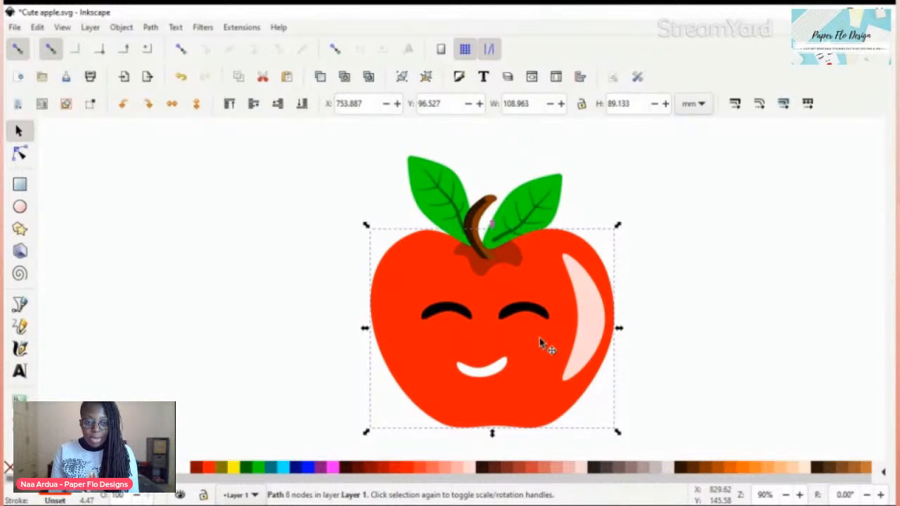
pyautogui.click(342, 347)
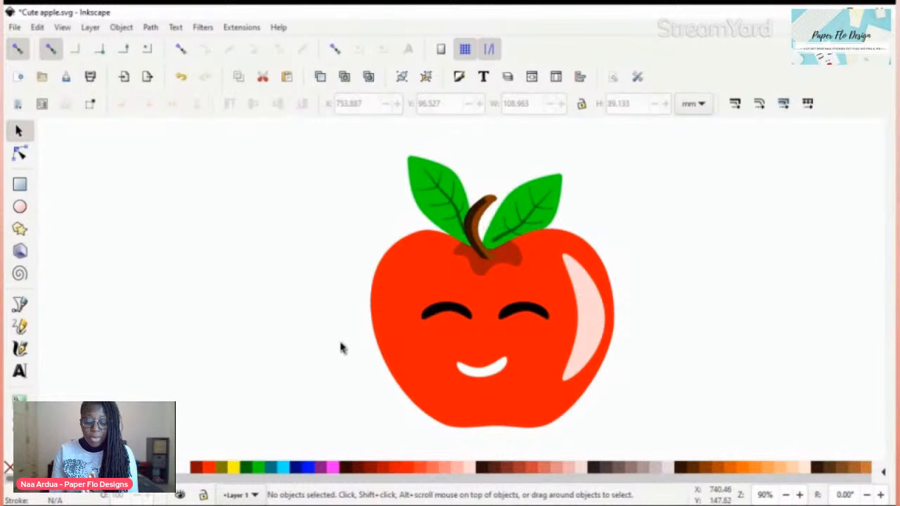
# Step: Draw a black ellipse overlapping the apple's left edge and stretch its height to make a near circle about 36 mm across
pyautogui.press('e')
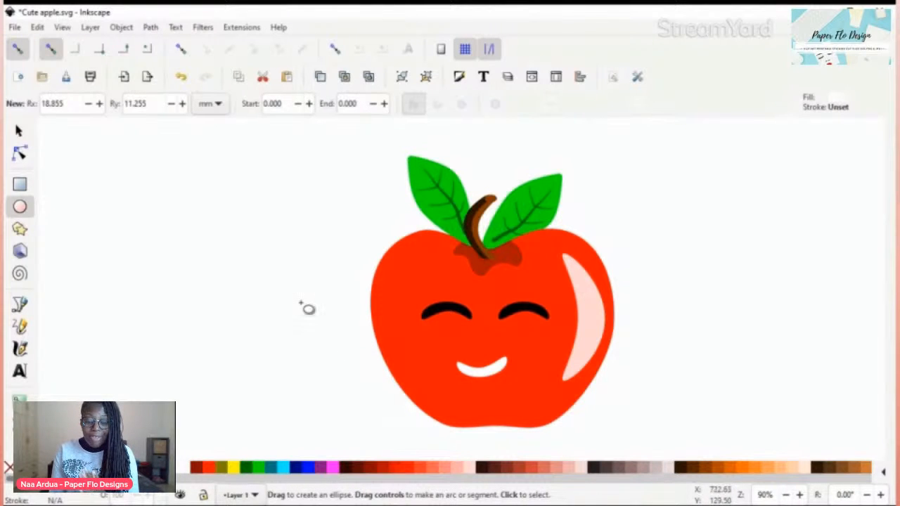
pyautogui.moveTo(313, 319); pyautogui.dragTo(380, 361)
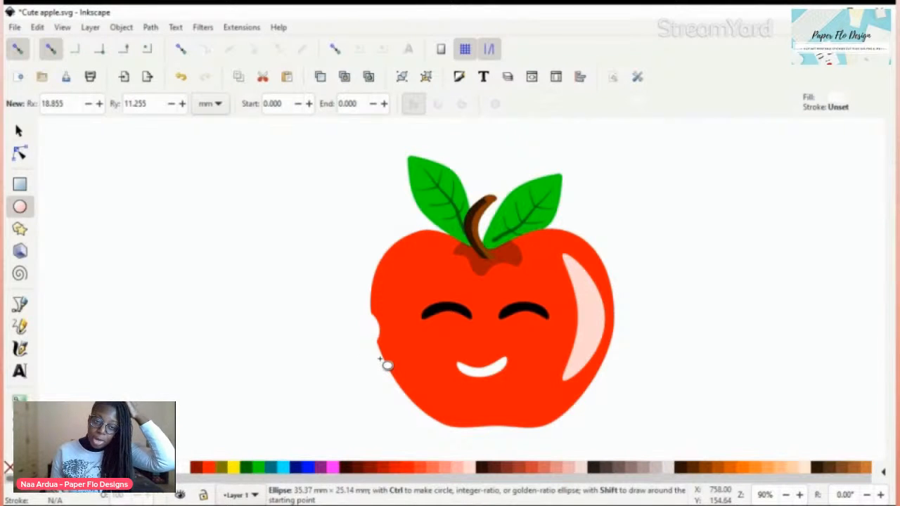
pyautogui.moveTo(380, 360); pyautogui.dragTo(382, 360)
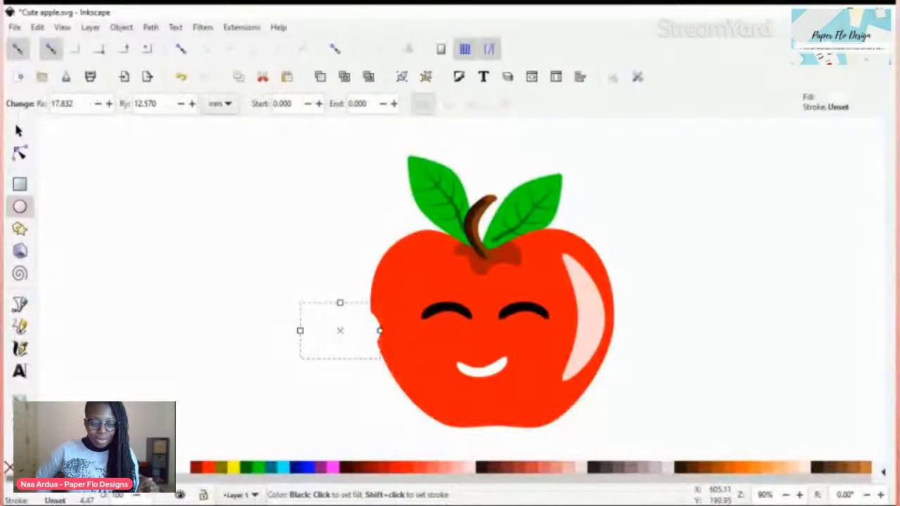
pyautogui.click(22, 467)
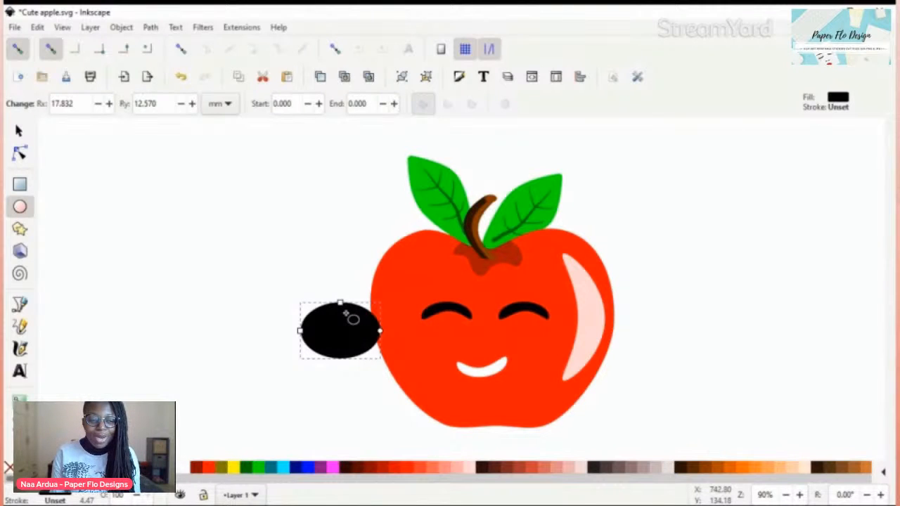
pyautogui.moveTo(341, 303); pyautogui.dragTo(341, 291)
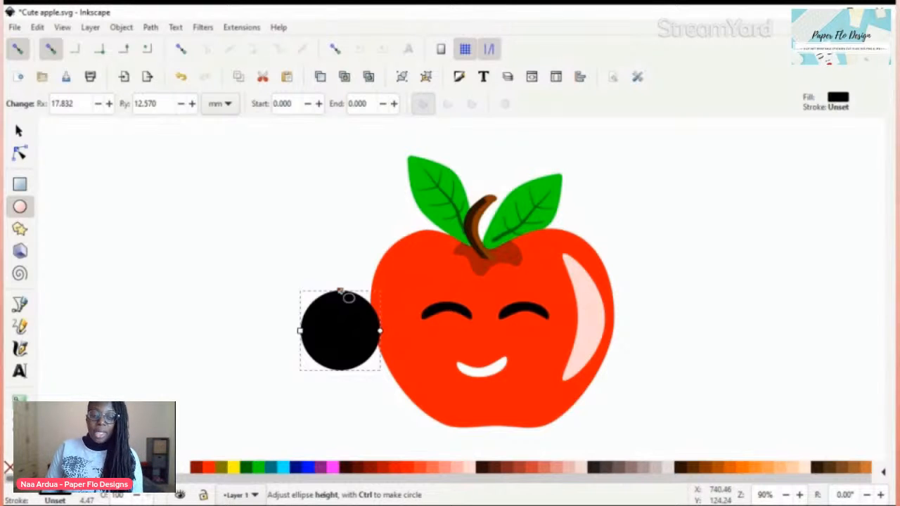
pyautogui.moveTo(340, 290); pyautogui.dragTo(340, 289)
# Step: Convert the black circle to a path and scale it up around its centre to about 46 by 47 mm
pyautogui.hotkey('ctrl', 'shift', 'c')
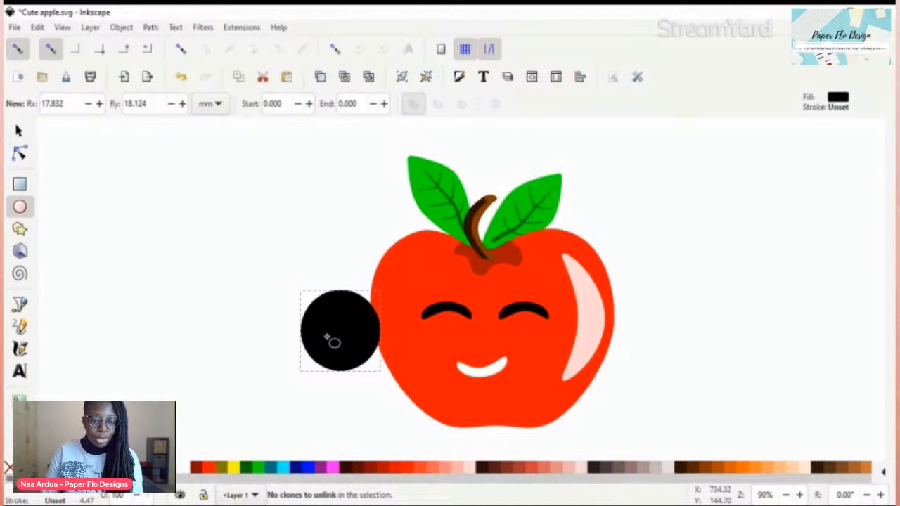
pyautogui.press('n')
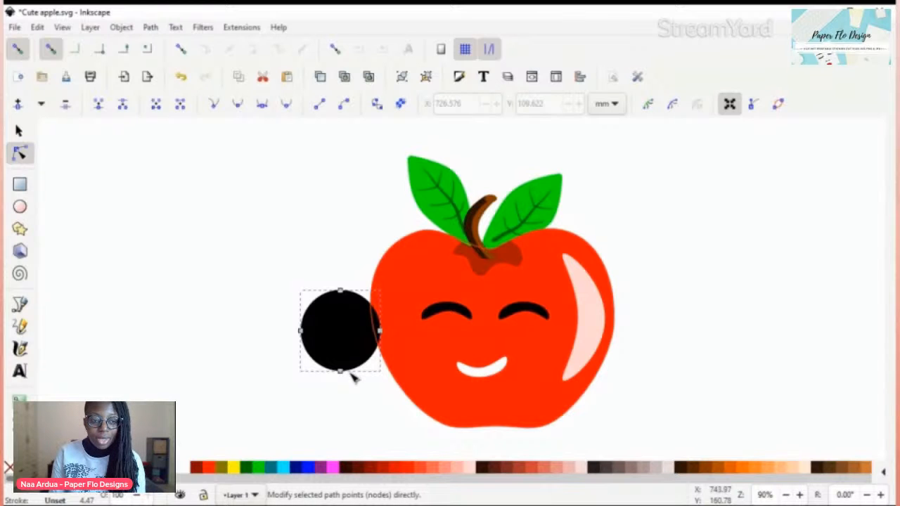
pyautogui.press('s')
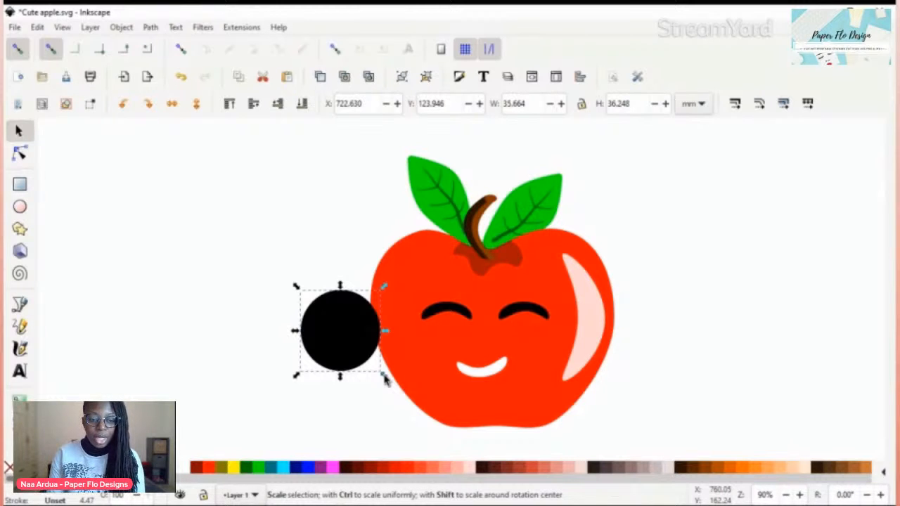
pyautogui.moveTo(385, 378); pyautogui.dragTo(395, 410)
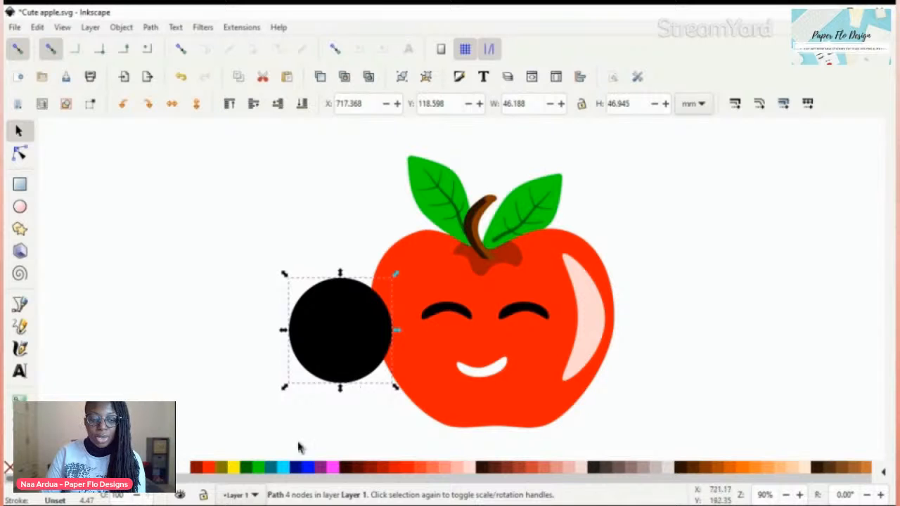
# Step: Make a Teal (#008080) copy of the black circle and shrink it around its centre to about 36 mm across
pyautogui.click(273, 468)
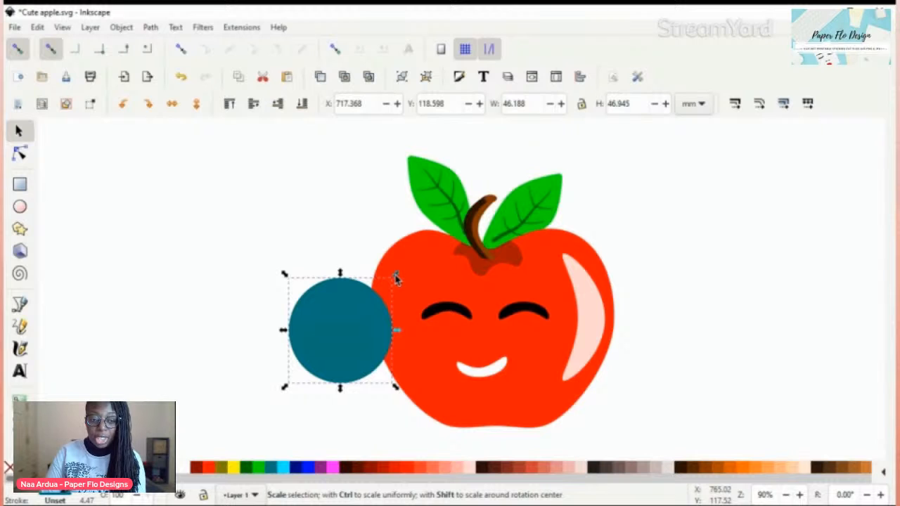
pyautogui.moveTo(396, 278); pyautogui.dragTo(388, 289)
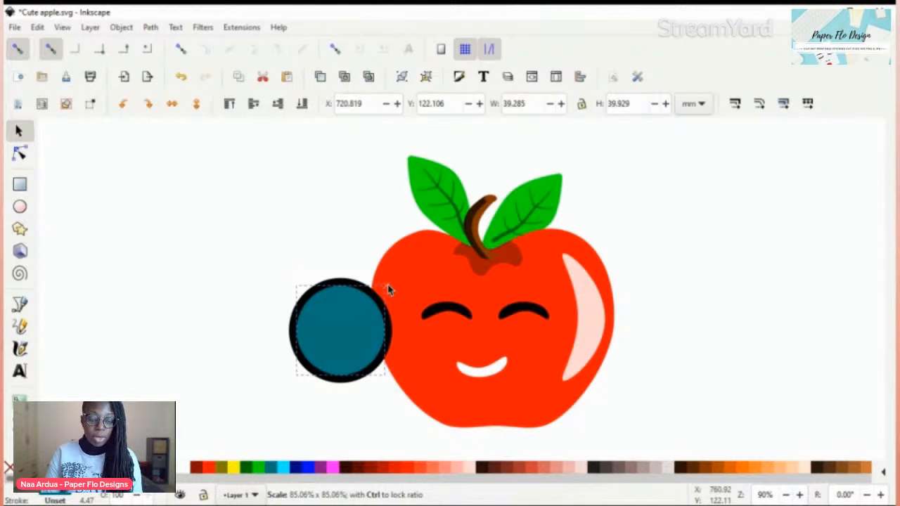
pyautogui.moveTo(389, 290); pyautogui.dragTo(387, 292)
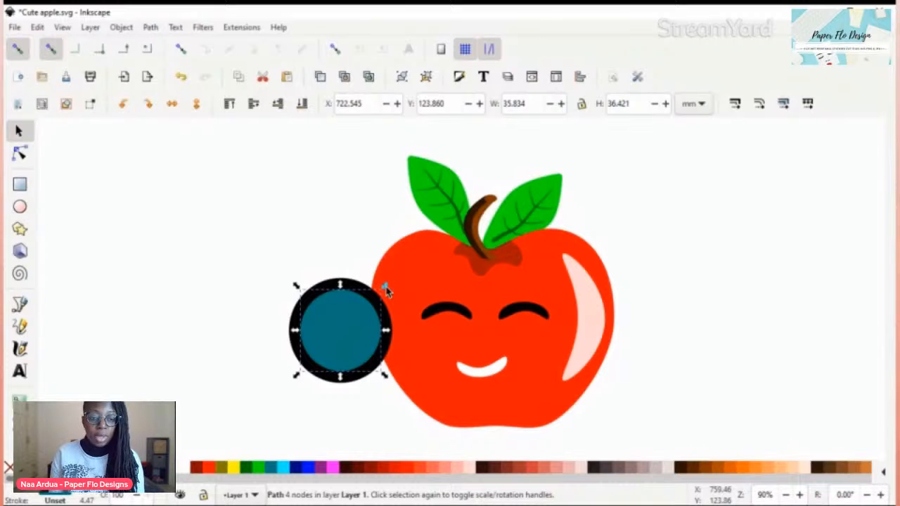
# Step: Select both concentric circles and apply Division to split them into an outer ring and an inner disc
pyautogui.keyDown('shift'); pyautogui.click(328, 281); pyautogui.keyUp('shift')
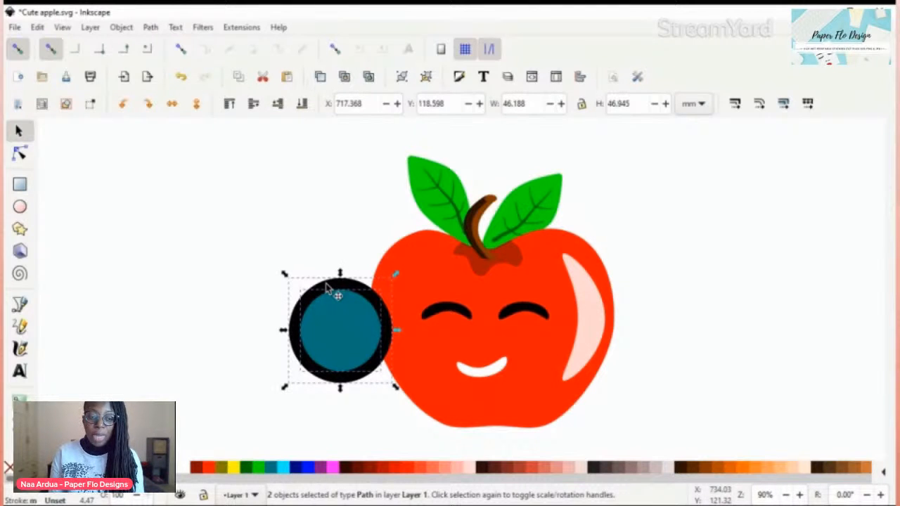
pyautogui.hotkey('ctrl', '/')
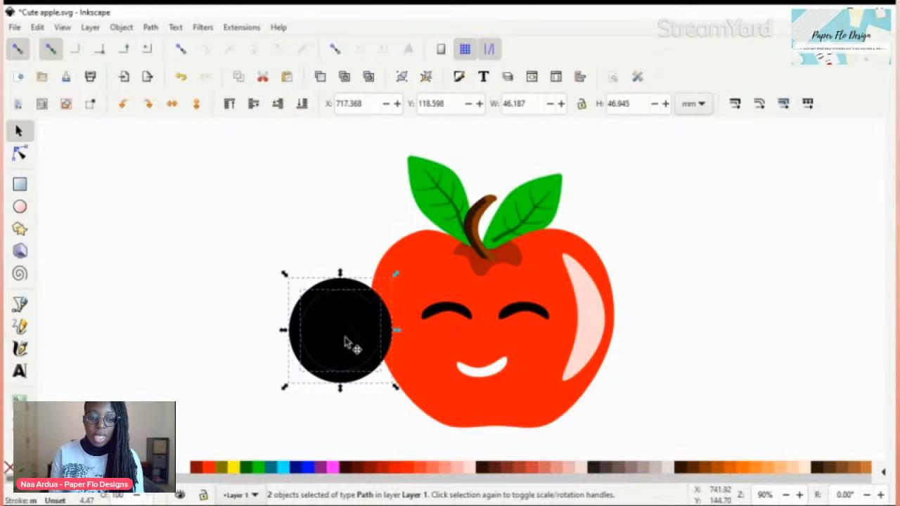
pyautogui.click(360, 392)
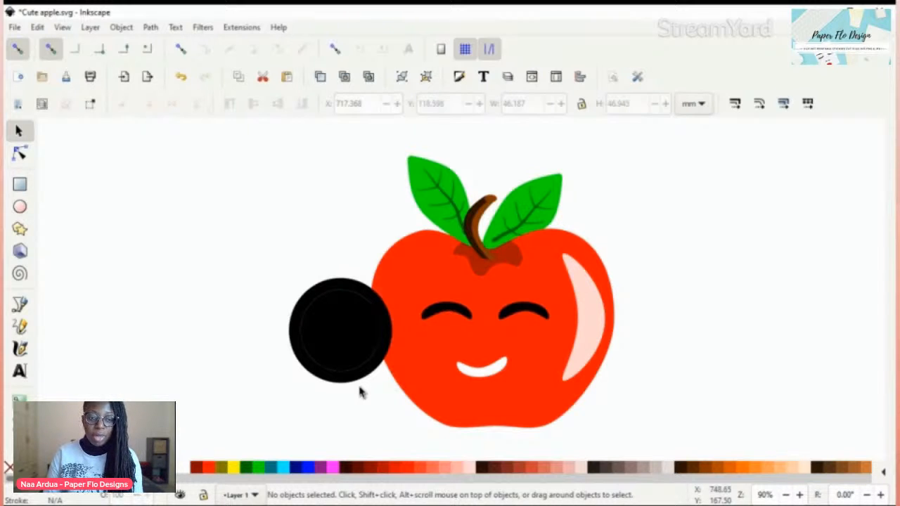
# Step: Fill the inner disc with Aqua (#00FFFF) and lower its fill opacity to 58
pyautogui.click(358, 384)
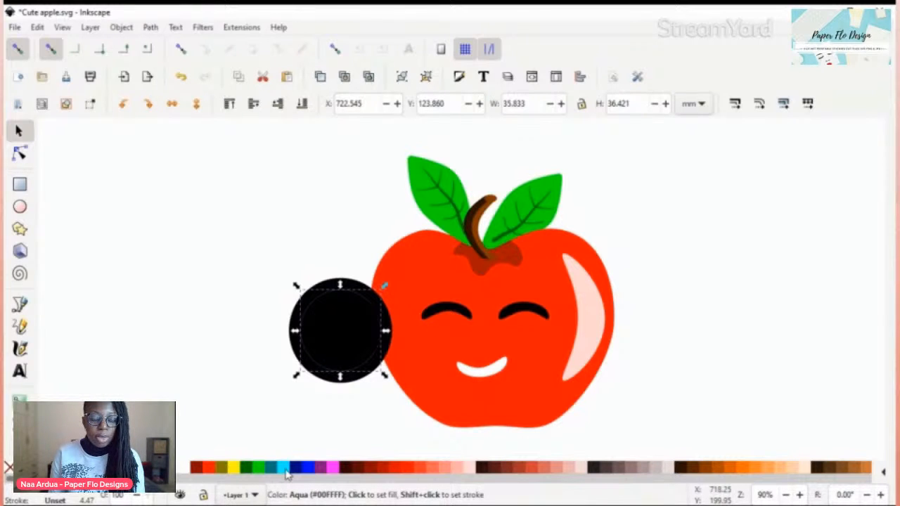
pyautogui.click(287, 468)
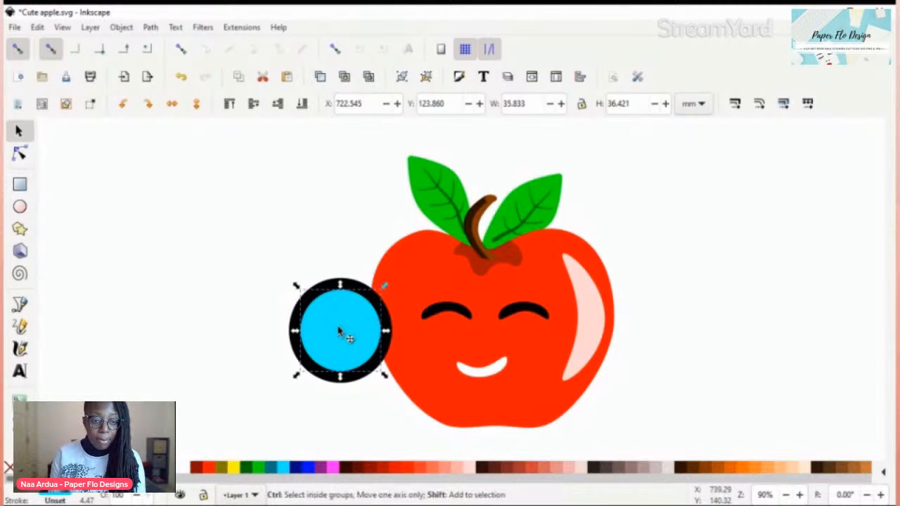
pyautogui.hotkey('ctrl', 'shift', 'f')
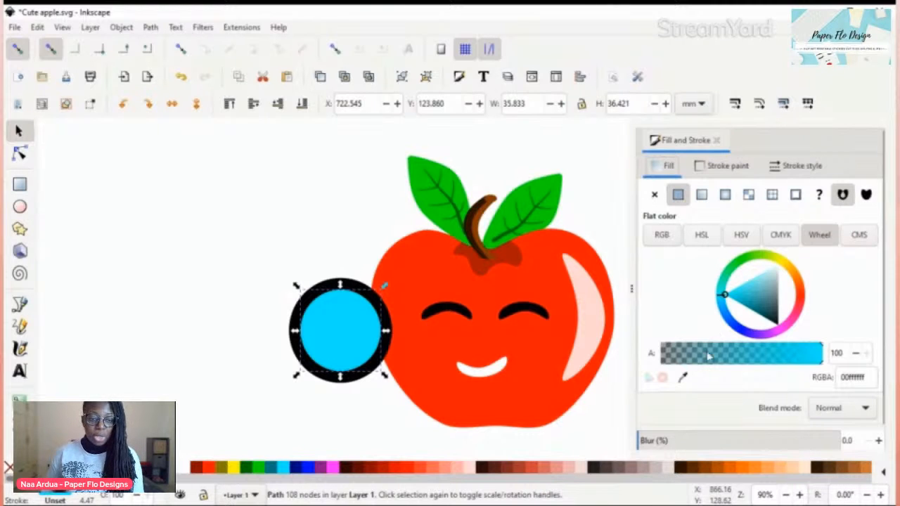
pyautogui.click(709, 357)
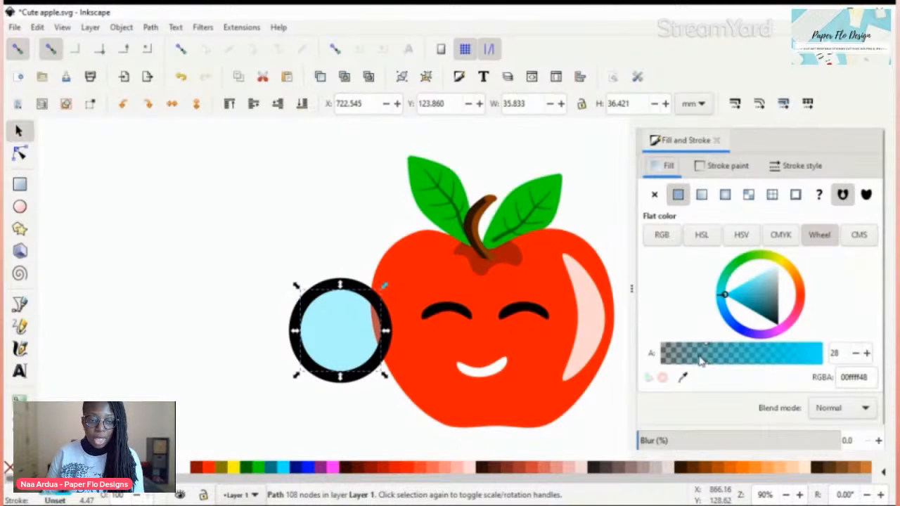
pyautogui.moveTo(709, 359); pyautogui.dragTo(756, 359)
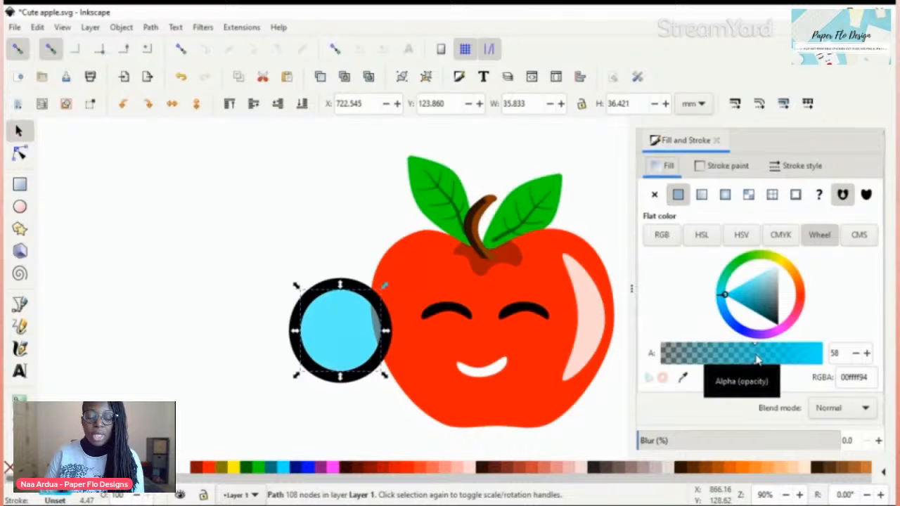
# Step: Lower the inner disc's fill opacity to 48 and place a duplicate of the ring and disc about 58 mm to the right
pyautogui.moveTo(756, 359); pyautogui.dragTo(738, 359)
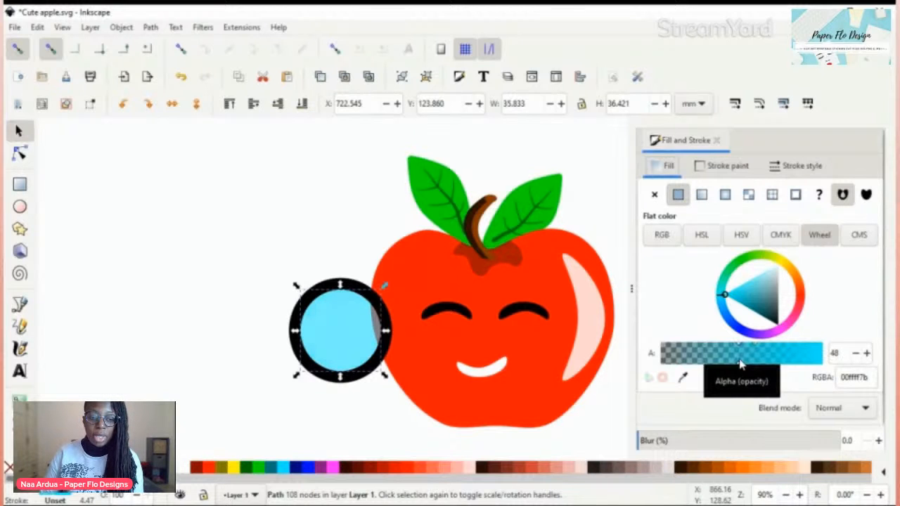
pyautogui.keyDown('shift'); pyautogui.click(329, 286); pyautogui.keyUp('shift')
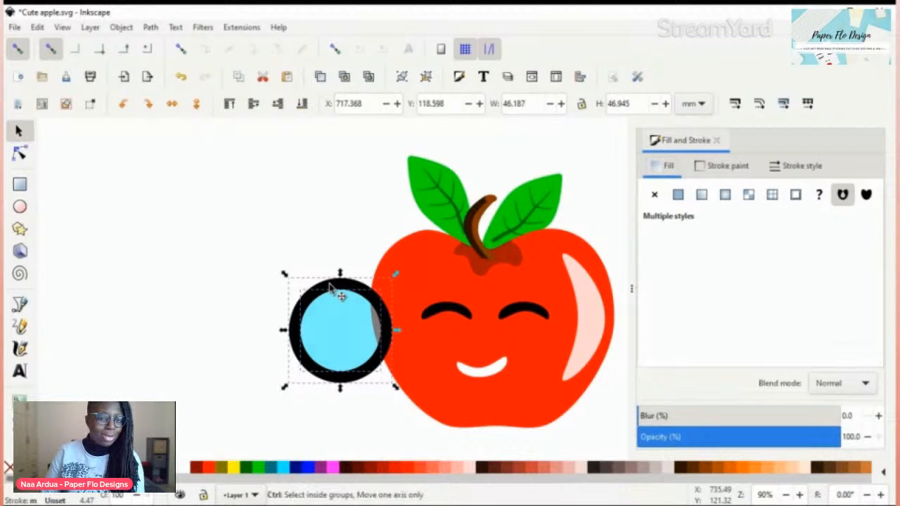
pyautogui.hotkey('ctrl', 'd')
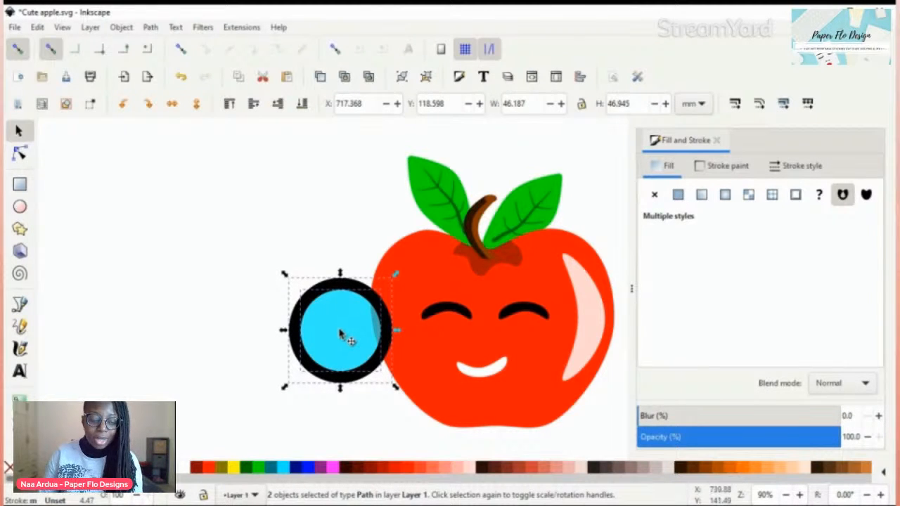
pyautogui.click(242, 333)
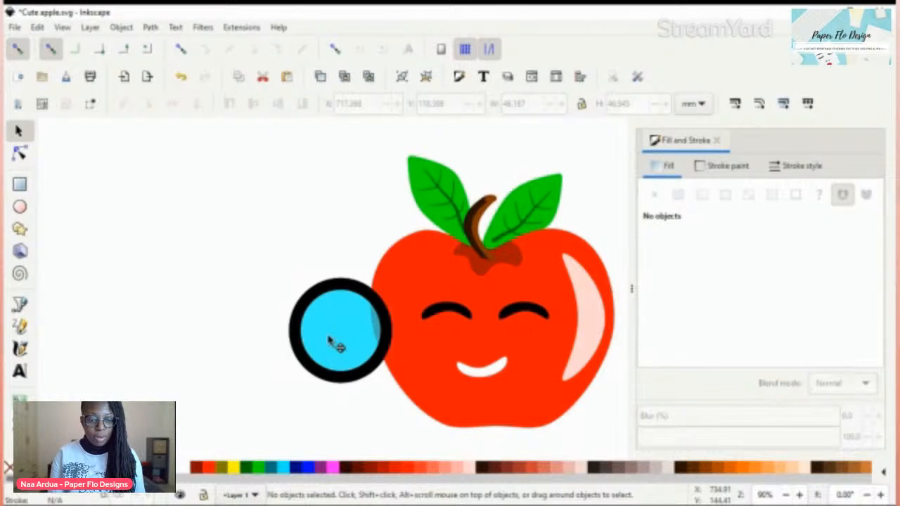
pyautogui.click(337, 345)
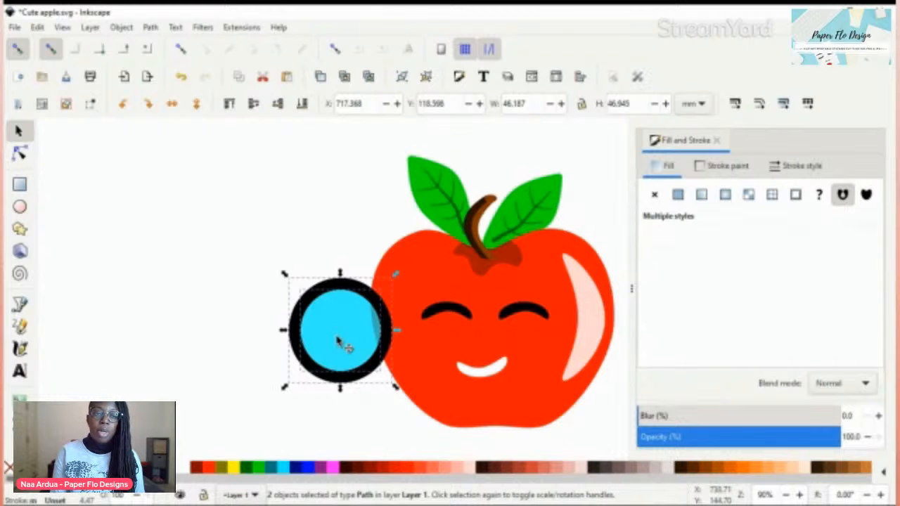
pyautogui.moveTo(338, 343); pyautogui.dragTo(468, 341)
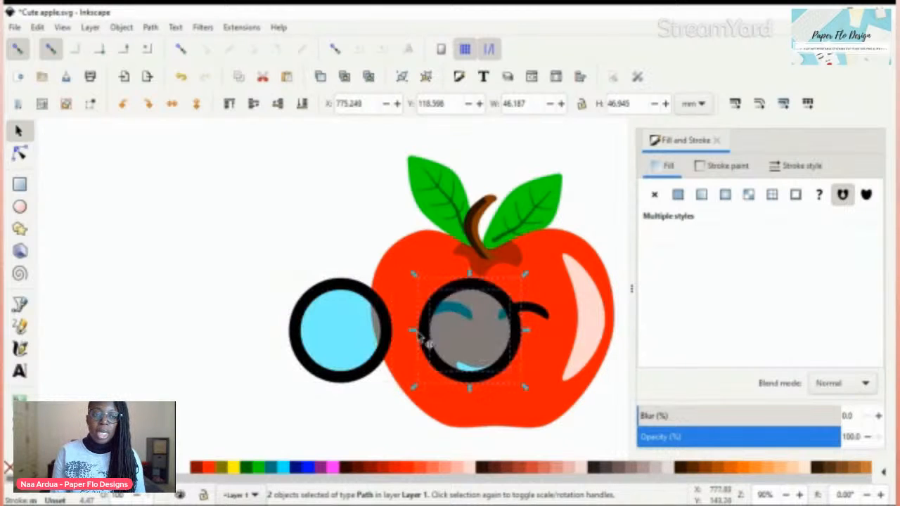
# Step: Group each black ring with its translucent disc and move both lenses together over the apple's eyes
pyautogui.click(355, 343)
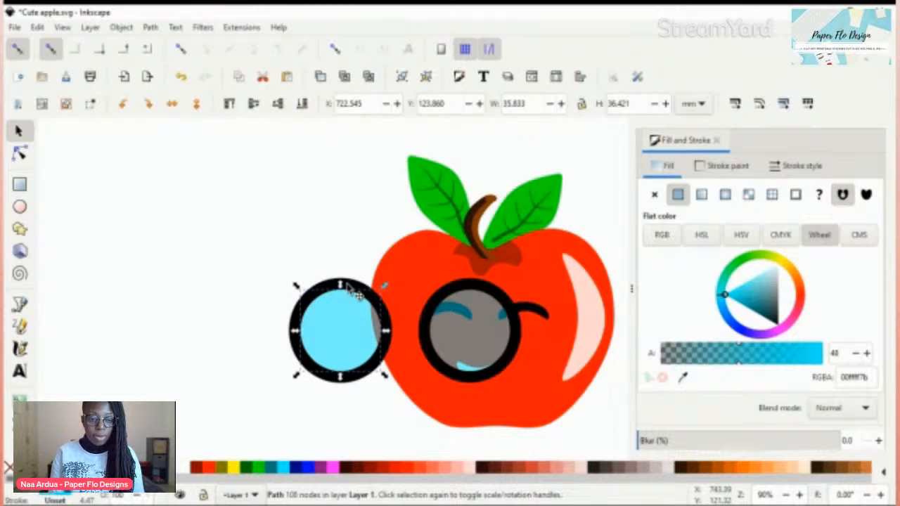
pyautogui.click(362, 301)
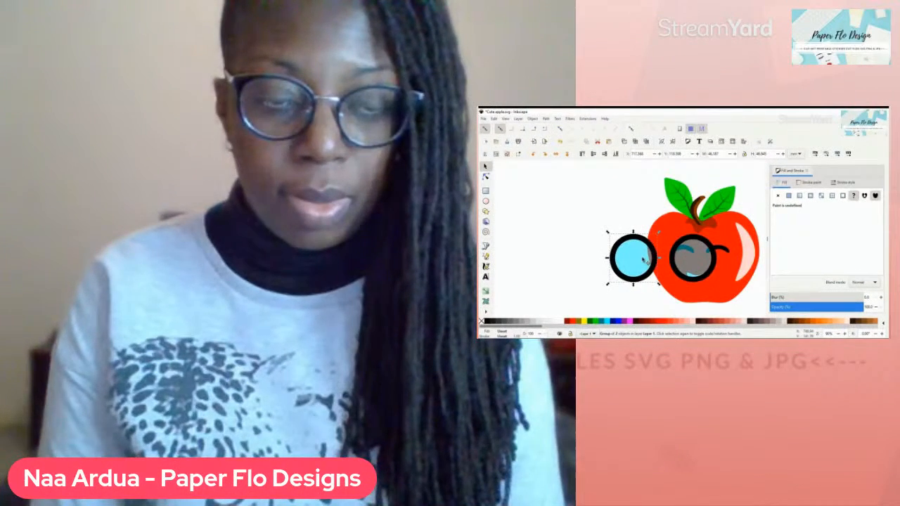
pyautogui.moveTo(643, 260); pyautogui.dragTo(728, 260)
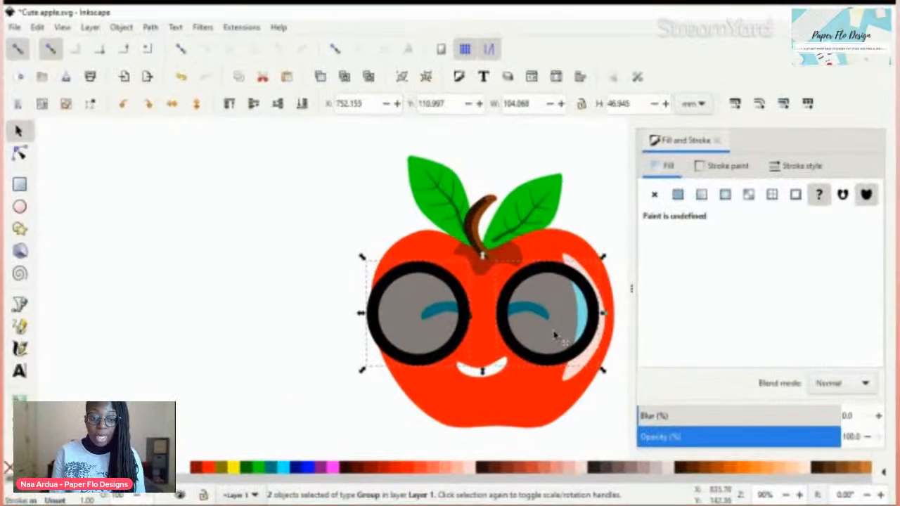
# Step: Close the Fill and Stroke settings and move the two lenses closer together until their frames nearly touch between the eyes
pyautogui.click(555, 338)
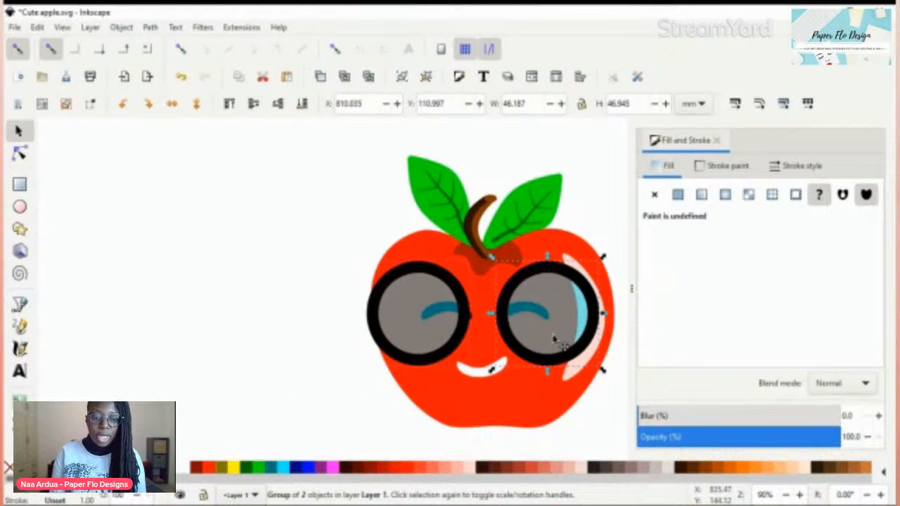
pyautogui.moveTo(554, 337); pyautogui.dragTo(540, 339)
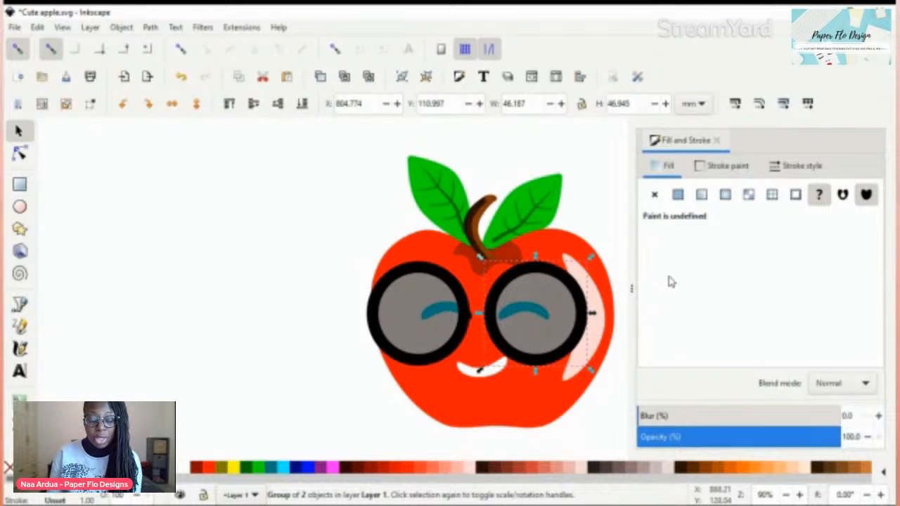
pyautogui.hotkey('ctrl', 'shift', 'f')
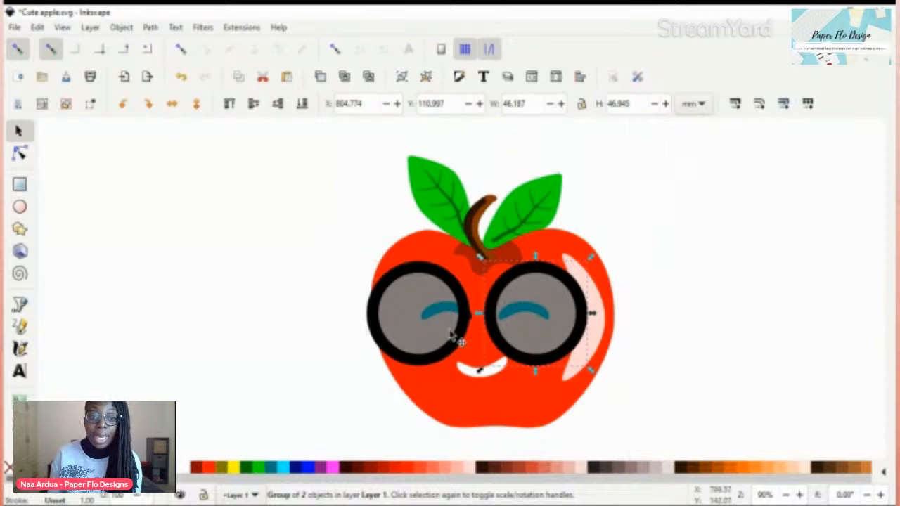
pyautogui.moveTo(561, 337)
pyautogui.mouseDown()
pyautogui.moveTo(446, 337)
pyautogui.moveTo(460, 332)
pyautogui.mouseUp()
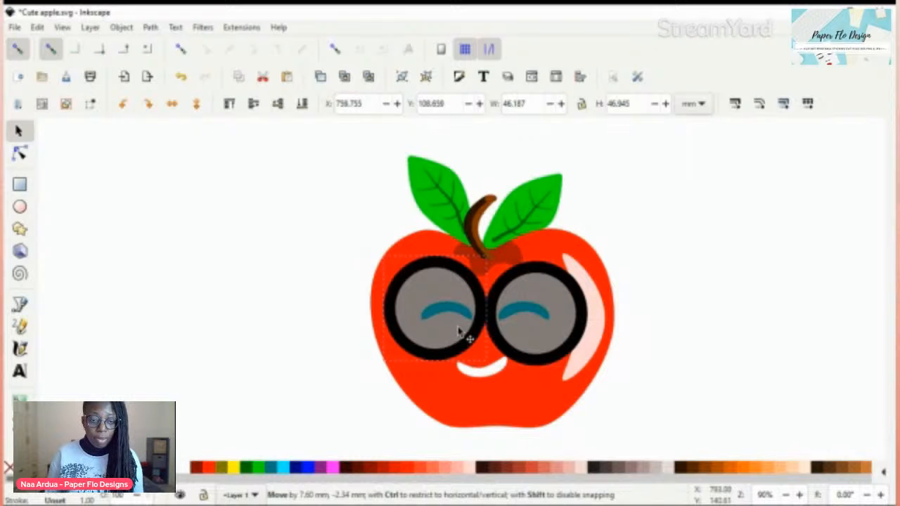
pyautogui.moveTo(459, 331); pyautogui.dragTo(455, 332)
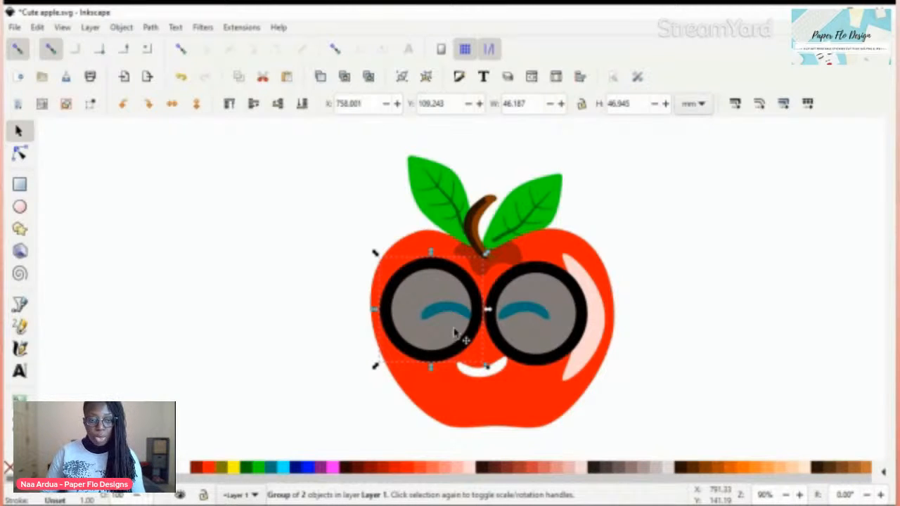
pyautogui.moveTo(454, 333); pyautogui.dragTo(547, 337)
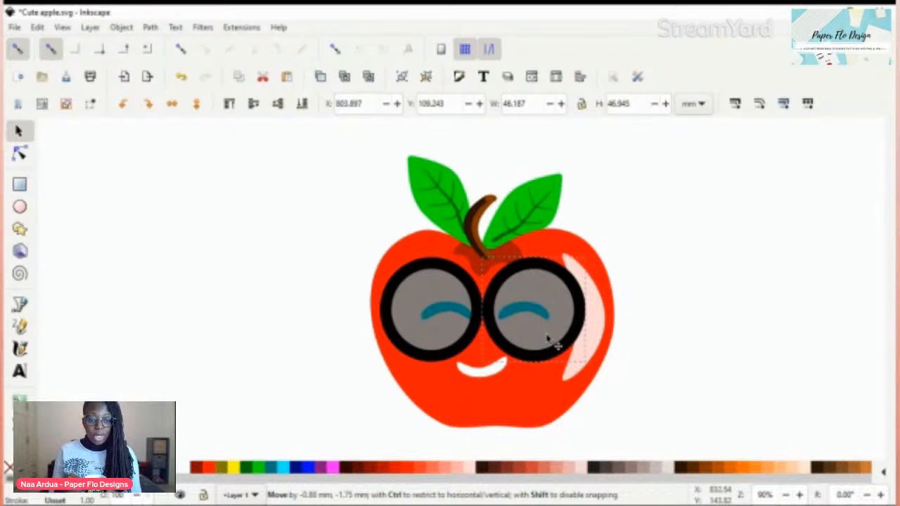
pyautogui.moveTo(548, 338); pyautogui.dragTo(548, 338)
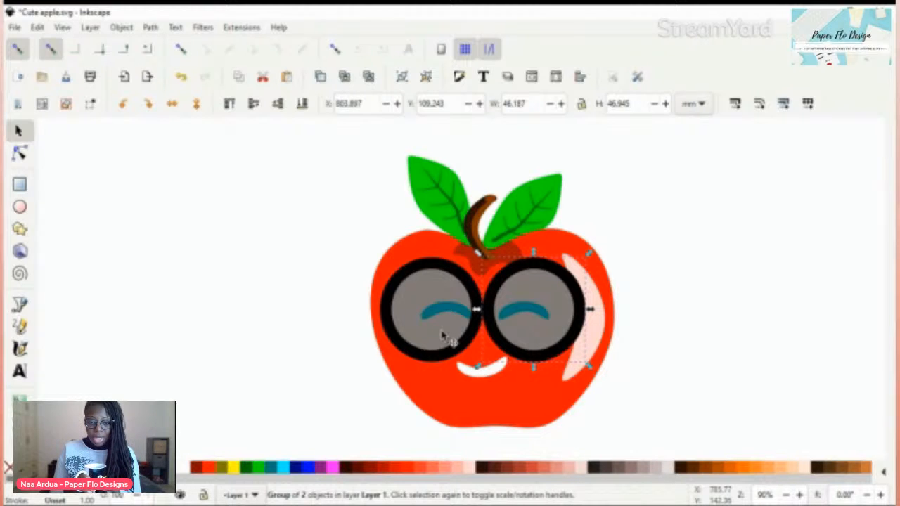
pyautogui.moveTo(432, 334); pyautogui.dragTo(430, 333)
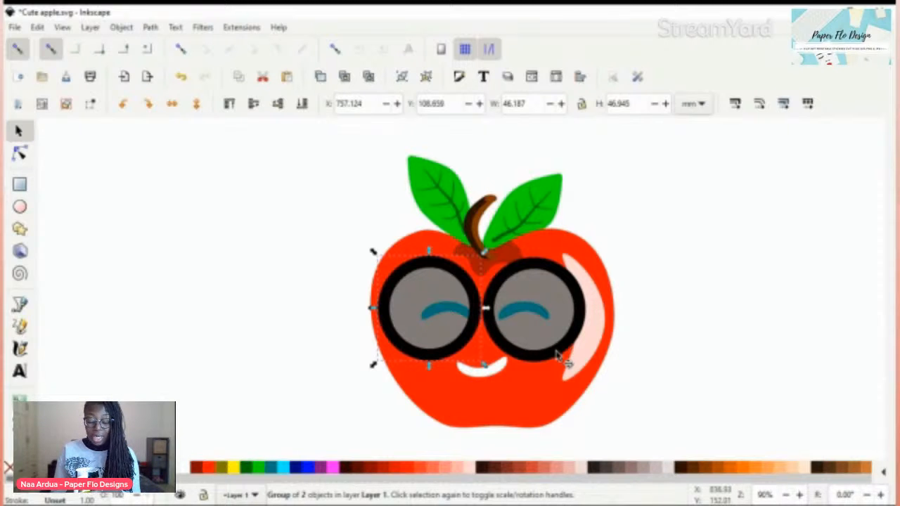
# Step: Move the right lens aside, shift the right eye slightly outward, and place the lens back over it
pyautogui.moveTo(558, 357); pyautogui.dragTo(645, 350)
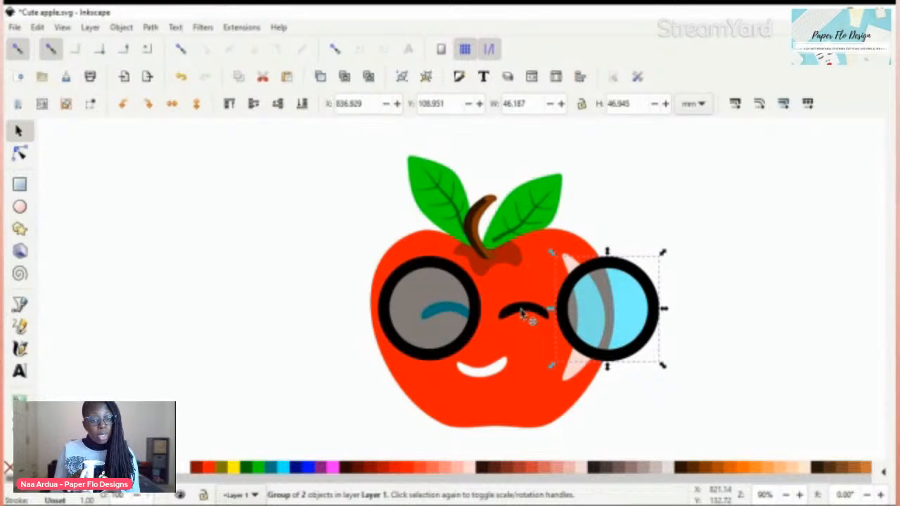
pyautogui.doubleClick(524, 315)
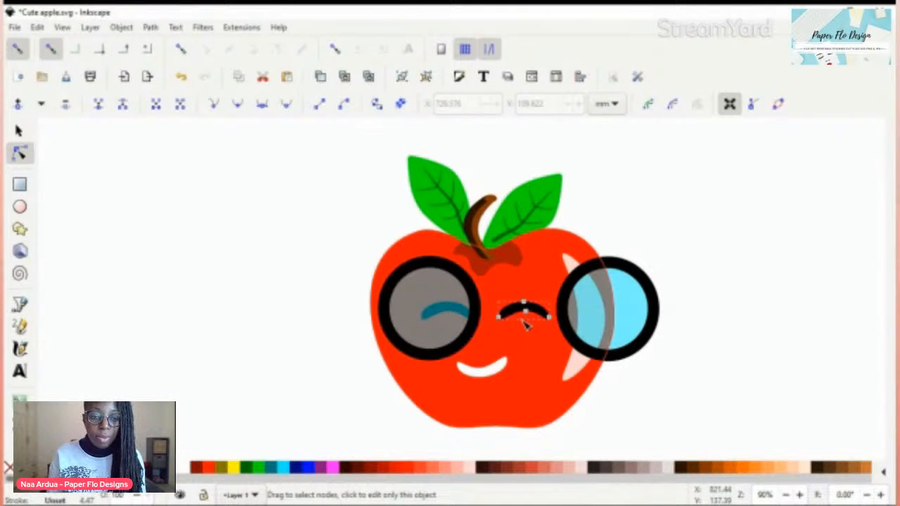
pyautogui.press('s')
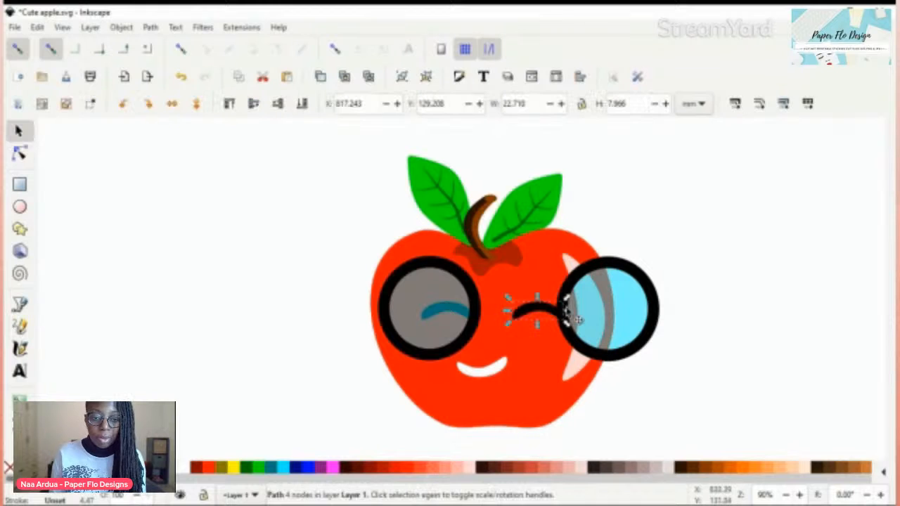
pyautogui.click(598, 331)
pyautogui.moveTo(596, 331); pyautogui.dragTo(567, 333)
# Step: Move the left lens aside, shift the left eye slightly outward, and place the lens back over it
pyautogui.click(436, 331)
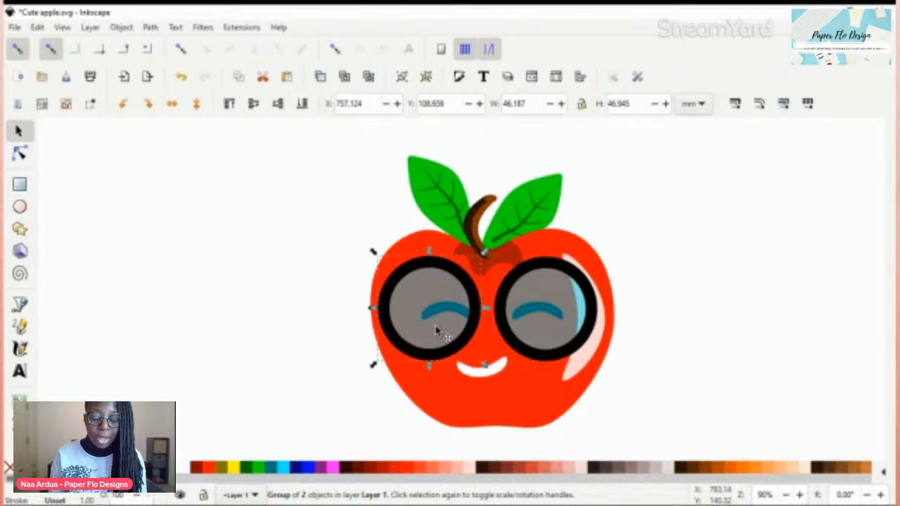
pyautogui.moveTo(436, 330); pyautogui.dragTo(443, 333)
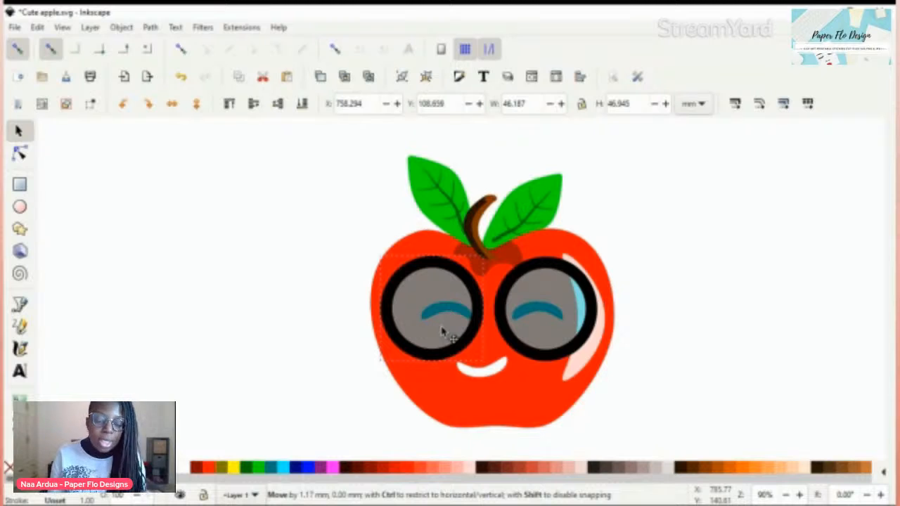
pyautogui.moveTo(441, 329); pyautogui.dragTo(384, 329)
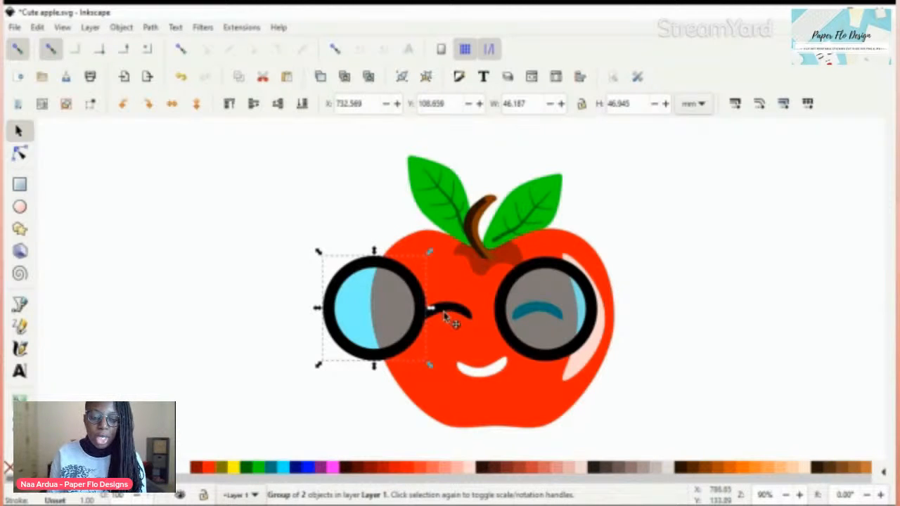
pyautogui.click(451, 311)
pyautogui.moveTo(455, 308); pyautogui.dragTo(456, 314)
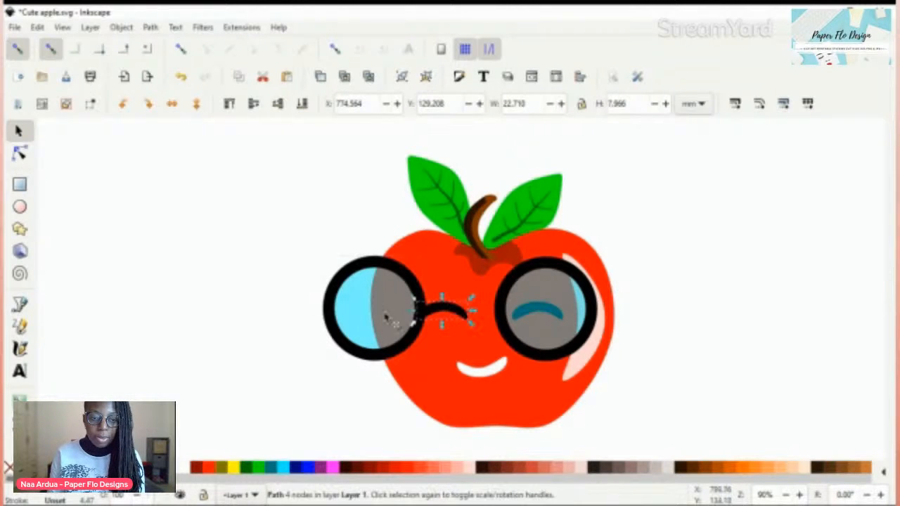
pyautogui.click(371, 320)
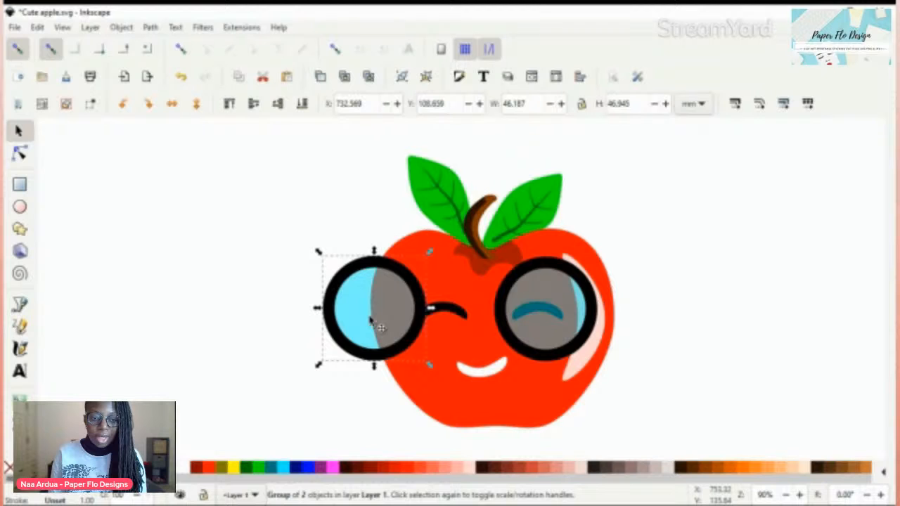
pyautogui.moveTo(370, 318); pyautogui.dragTo(430, 334)
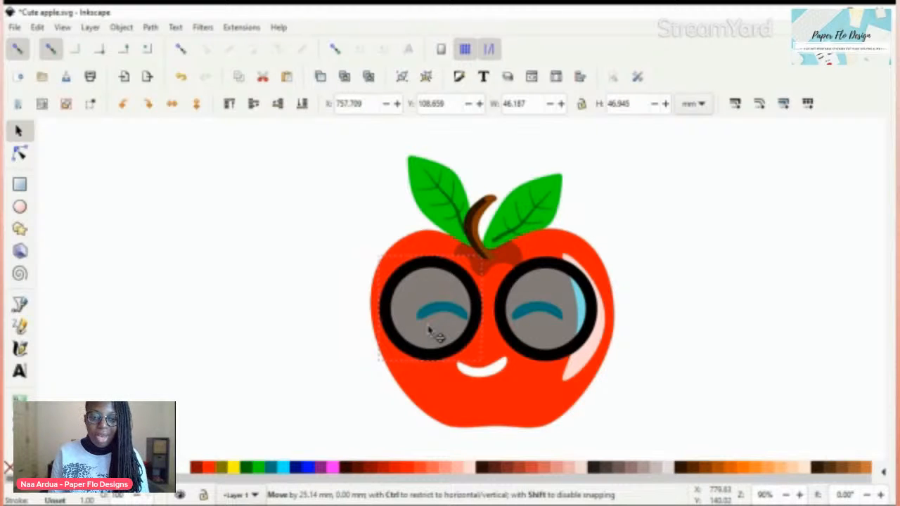
pyautogui.moveTo(428, 328); pyautogui.dragTo(429, 328)
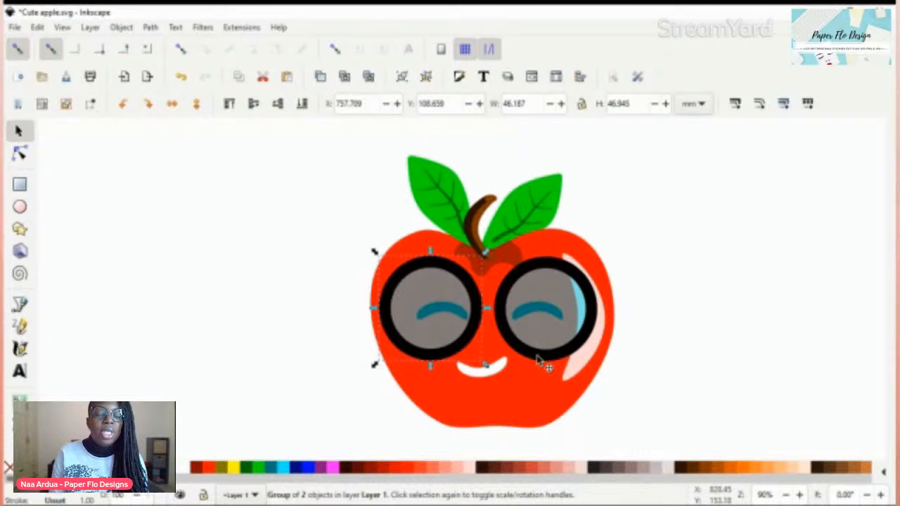
pyautogui.click(495, 372)
pyautogui.click(699, 307)
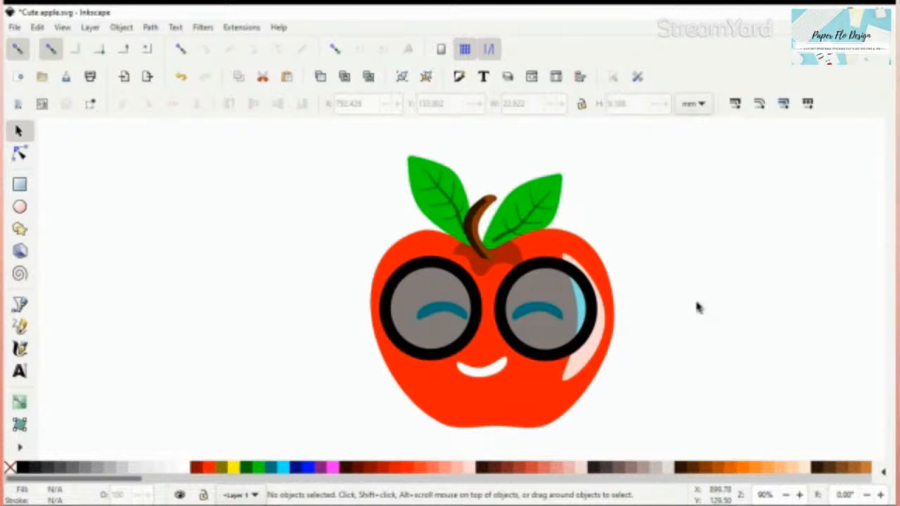
# Step: Draw a rectangle about 21 by 10 mm on the empty canvas right of the apple and convert it to a path
pyautogui.press('r')
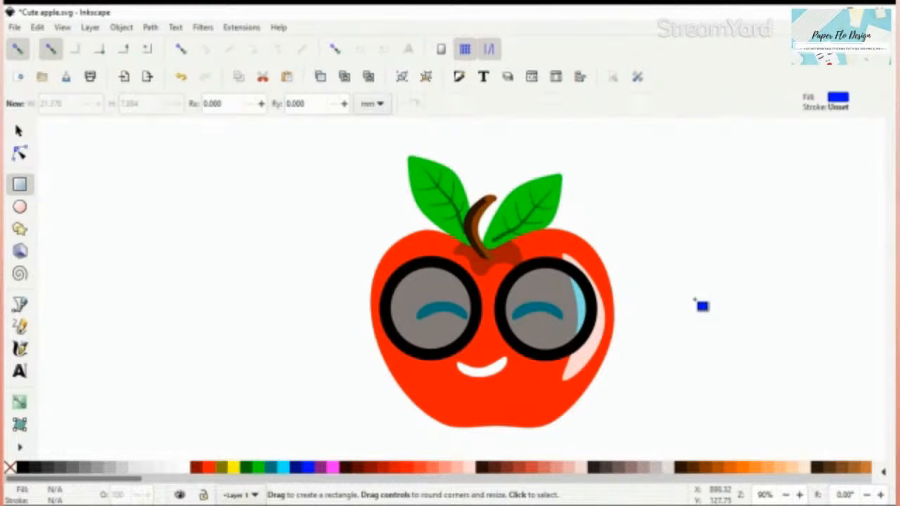
pyautogui.moveTo(658, 275); pyautogui.dragTo(705, 296)
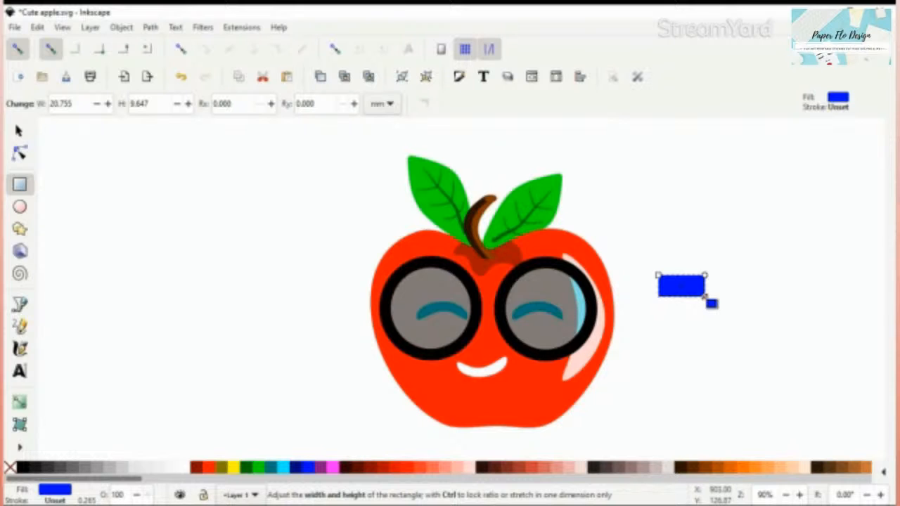
pyautogui.press('n')
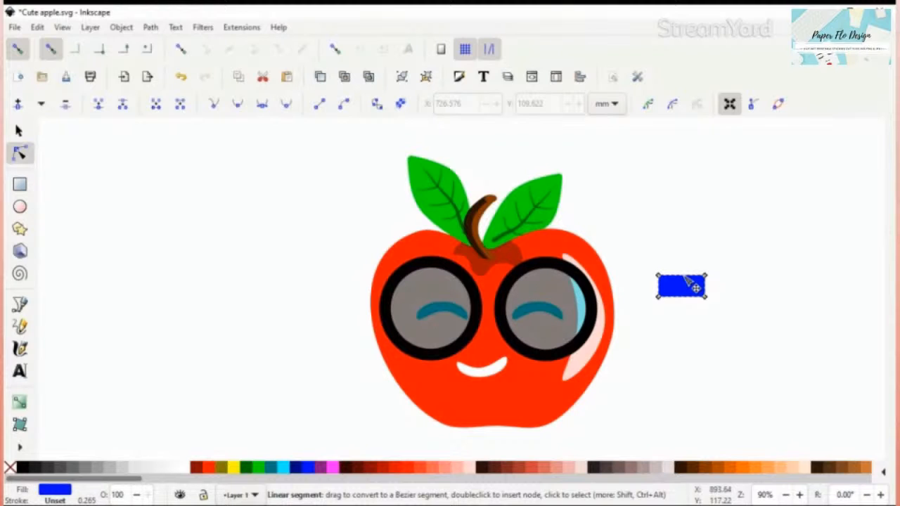
# Step: Bend the rectangle's top and bottom edges upward into an arch and fill it with black
pyautogui.moveTo(687, 280); pyautogui.dragTo(684, 269)
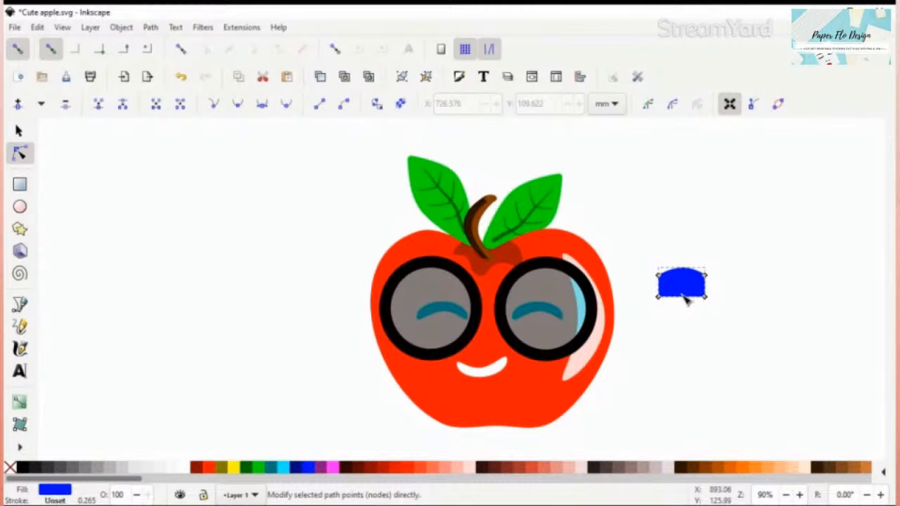
pyautogui.moveTo(683, 296); pyautogui.dragTo(683, 286)
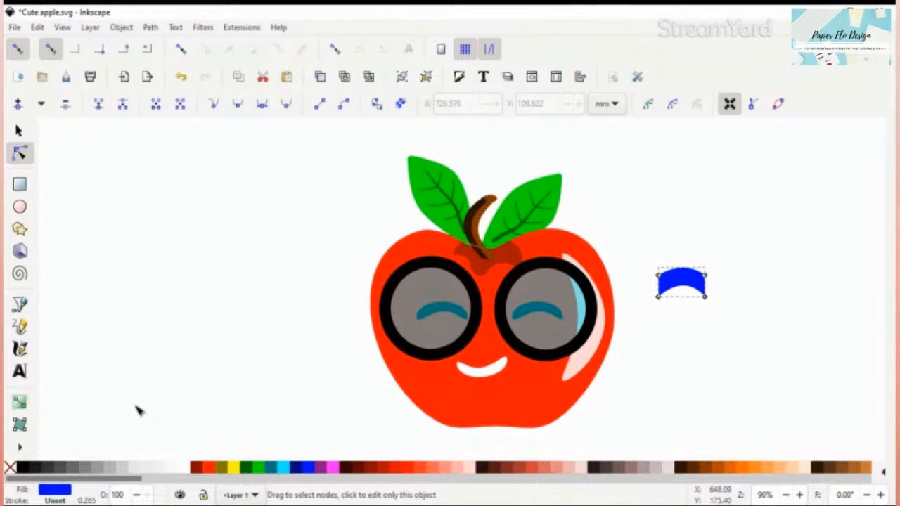
pyautogui.click(22, 467)
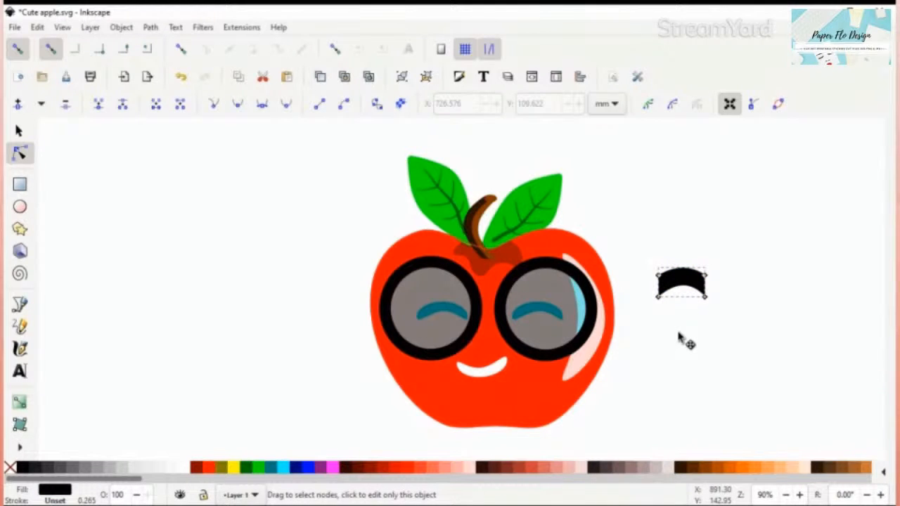
pyautogui.press('s')
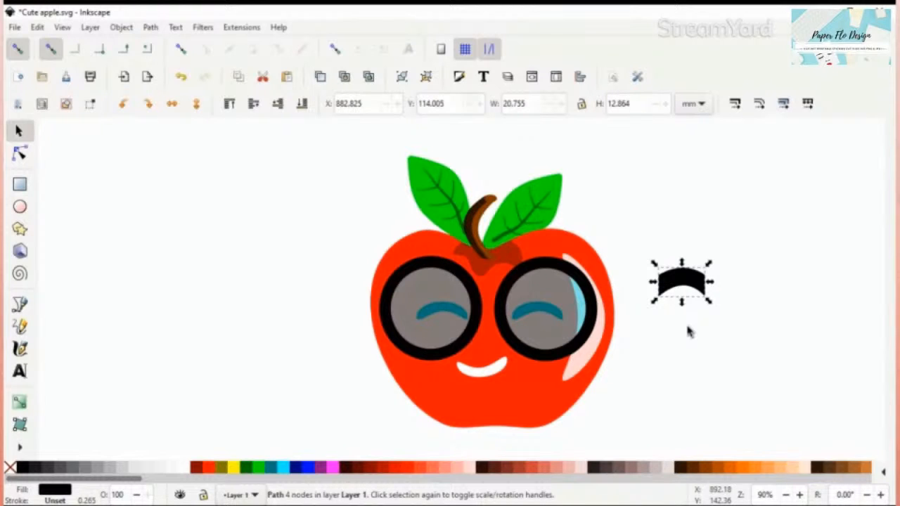
# Step: Place the black arch between the two lenses and scale it down to about 14 by 9 mm so it joins the frames
pyautogui.moveTo(703, 280); pyautogui.dragTo(518, 301)
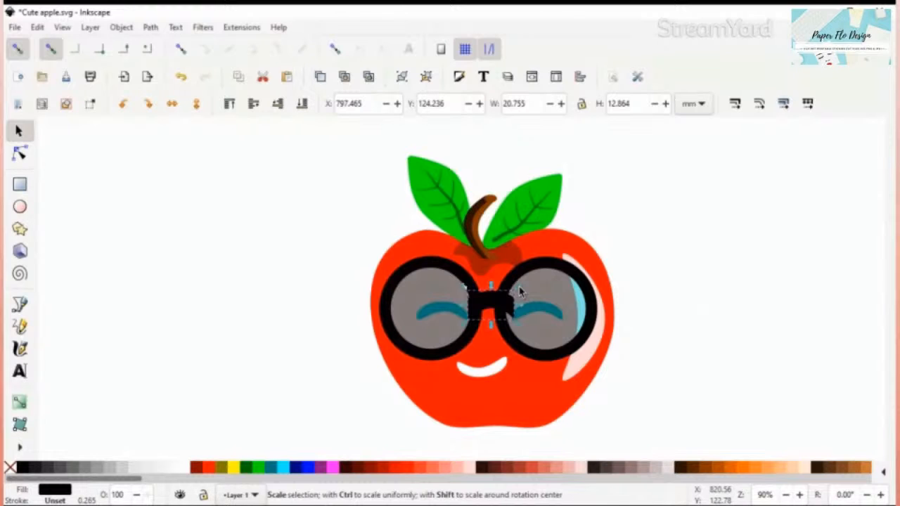
pyautogui.moveTo(521, 292); pyautogui.dragTo(512, 296)
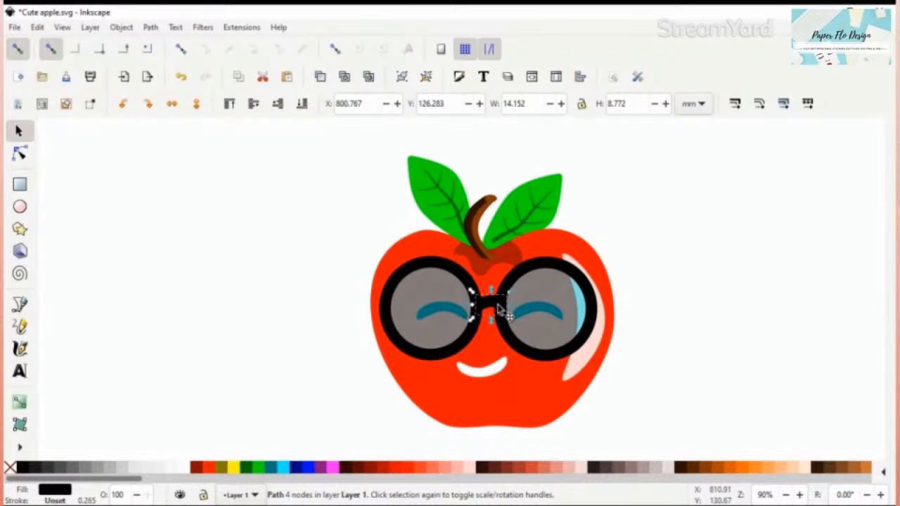
pyautogui.moveTo(499, 309); pyautogui.dragTo(496, 306)
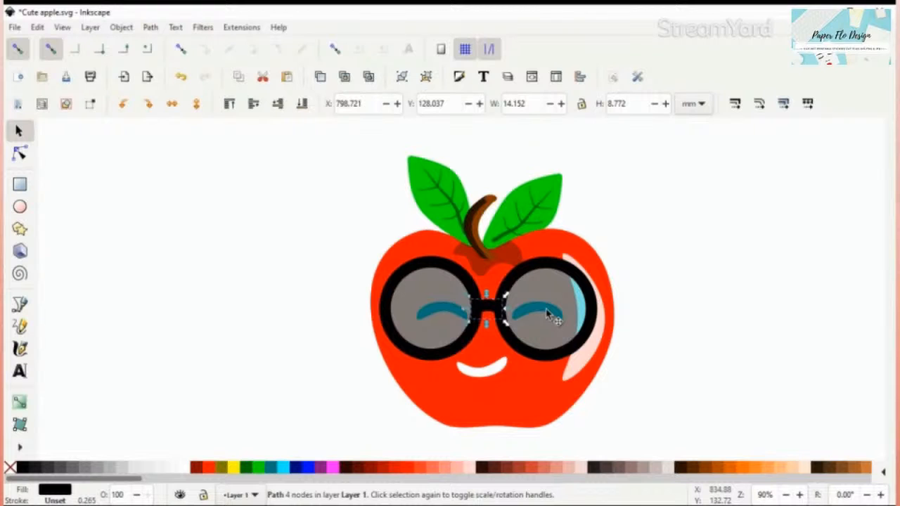
pyautogui.press('Escape')
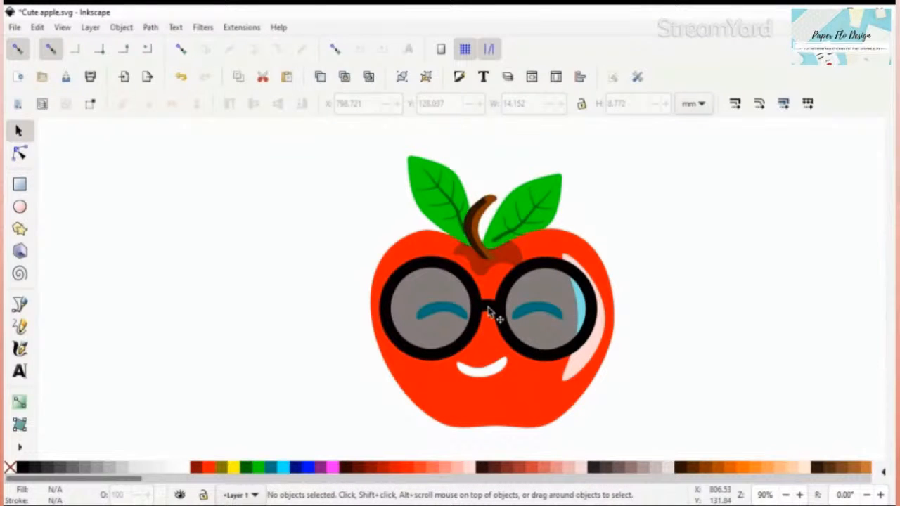
pyautogui.click(490, 311)
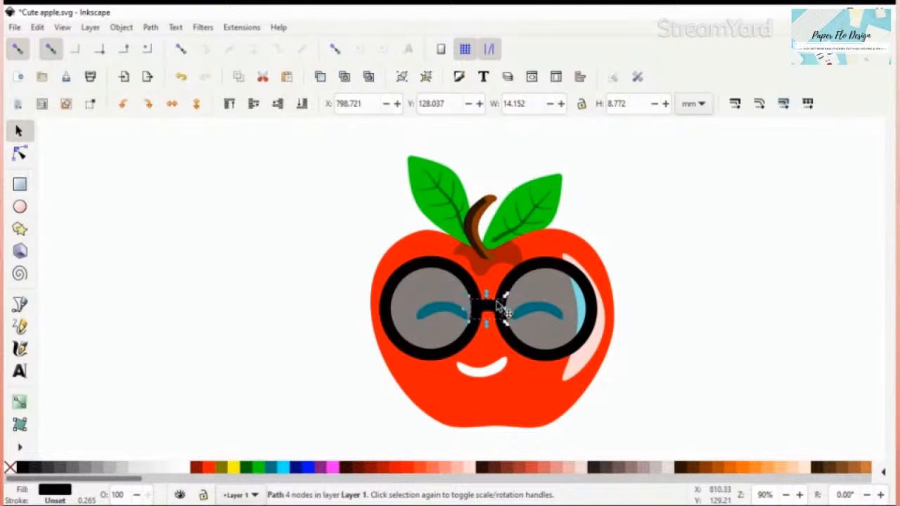
# Step: Ungroup the right lens and the left lens into separate frame and glass paths
pyautogui.click(516, 280)
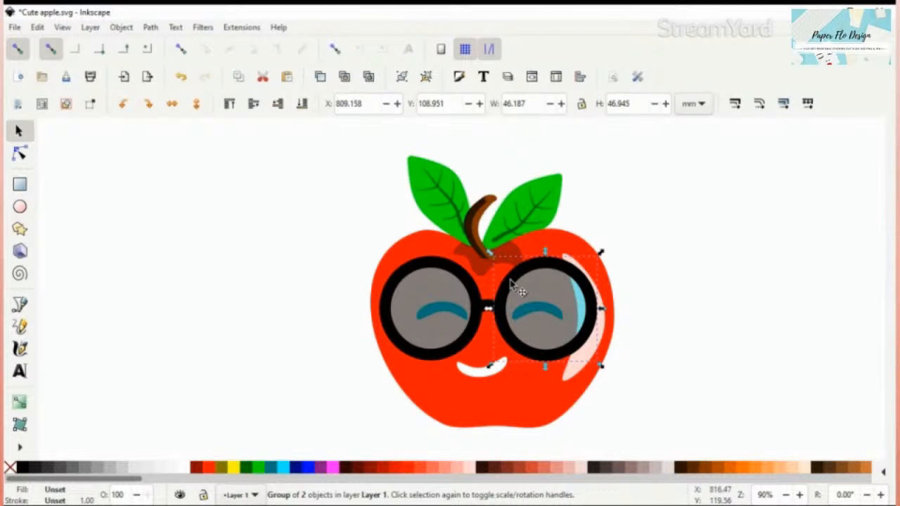
pyautogui.hotkey('ctrl', 'shift', 'g')
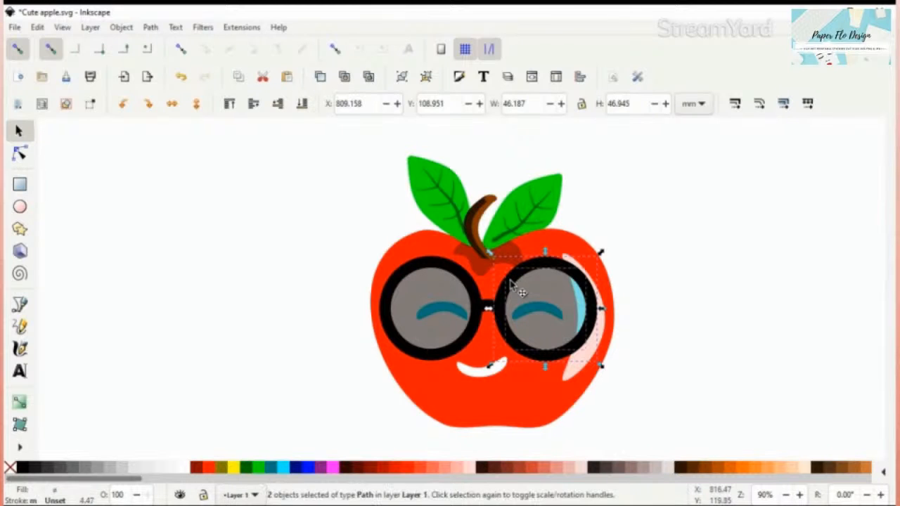
pyautogui.click(436, 323)
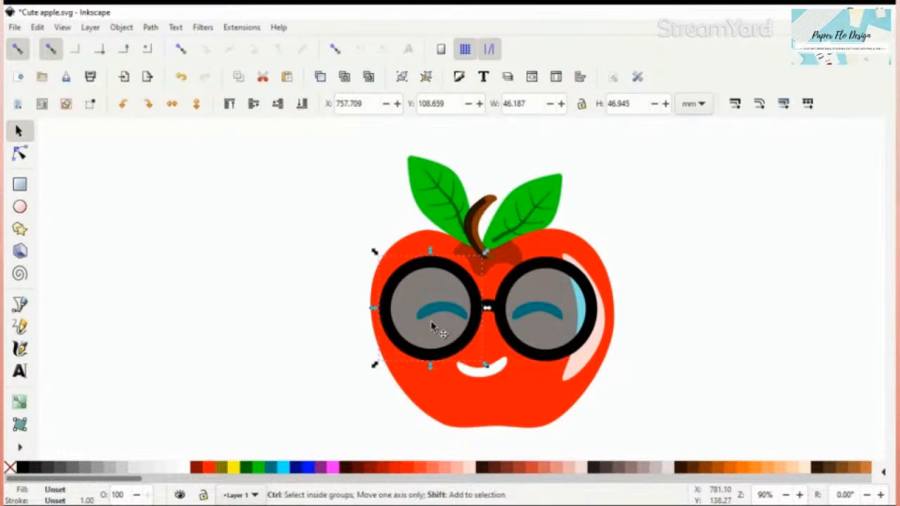
pyautogui.hotkey('ctrl', 'shift', 'g')
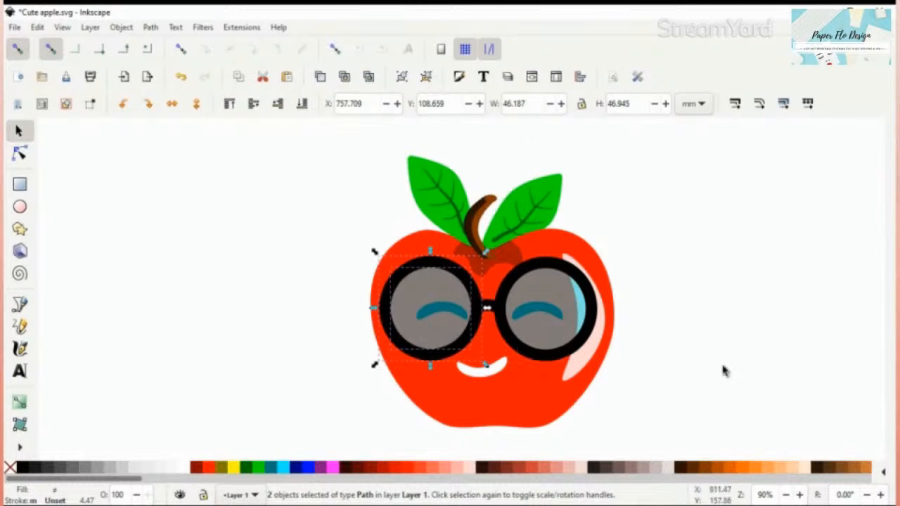
pyautogui.click(725, 372)
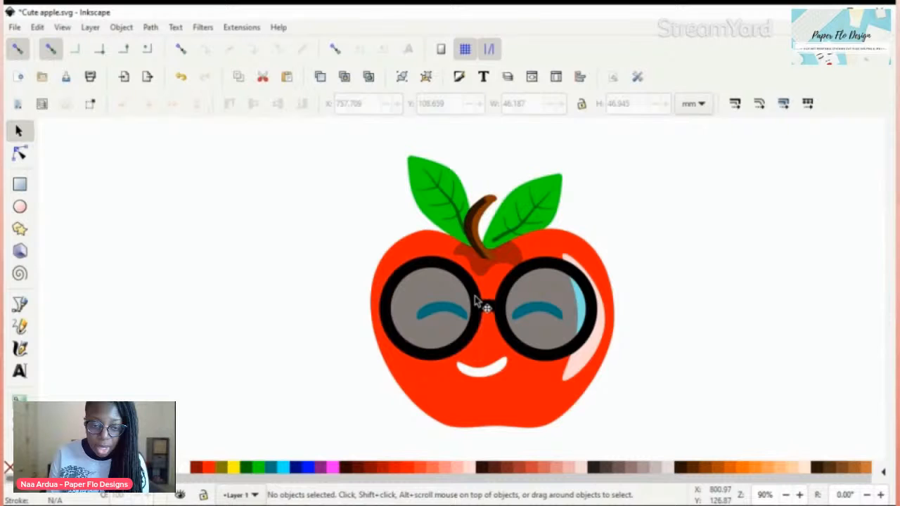
# Step: Unite the two black round frames and the bridge into one path
pyautogui.click(475, 297)
pyautogui.keyDown('shift'); pyautogui.click(488, 305); pyautogui.keyUp('shift')
pyautogui.keyDown('shift'); pyautogui.click(514, 277); pyautogui.keyUp('shift')
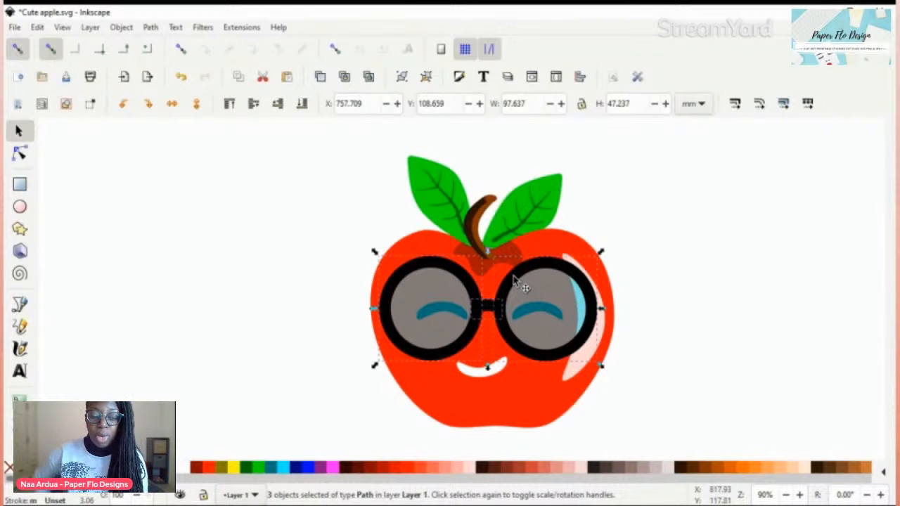
pyautogui.hotkey('ctrl', '+')
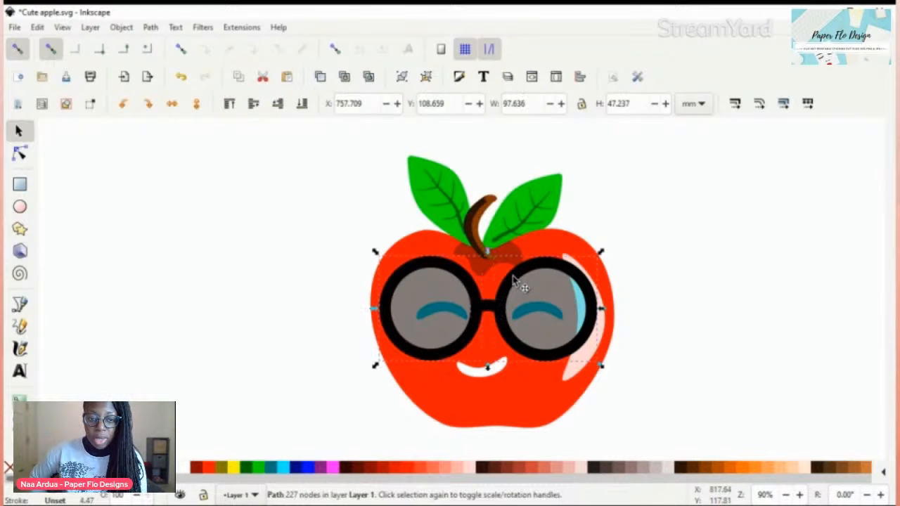
pyautogui.click(717, 340)
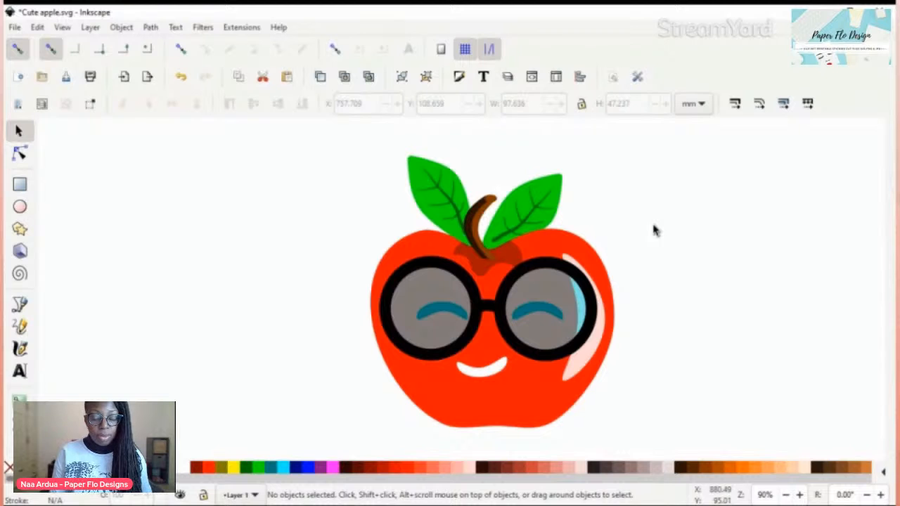
# Step: Group both translucent lenses with the black frame as one pair of glasses
pyautogui.click(576, 306)
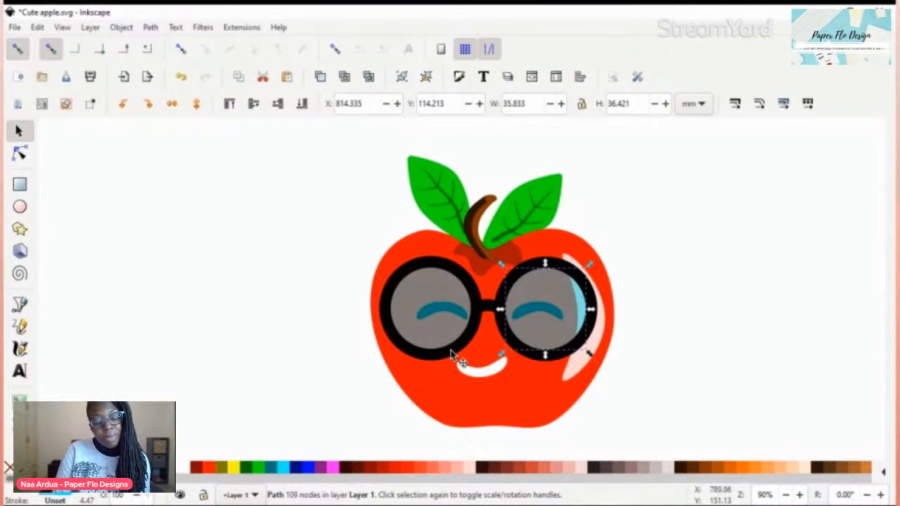
pyautogui.press('shift')
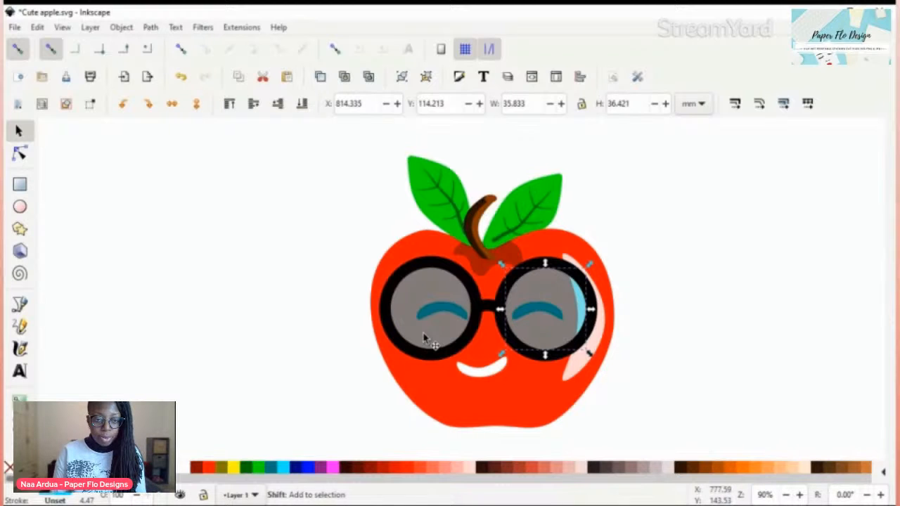
pyautogui.keyDown('shift'); pyautogui.click(424, 338); pyautogui.keyUp('shift')
pyautogui.keyDown('shift'); pyautogui.click(485, 314); pyautogui.keyUp('shift')
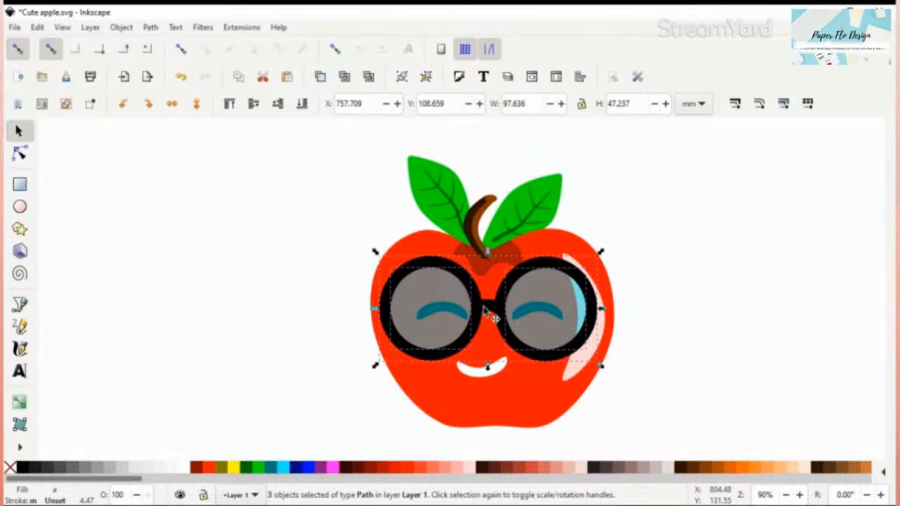
pyautogui.hotkey('ctrl', 'g')
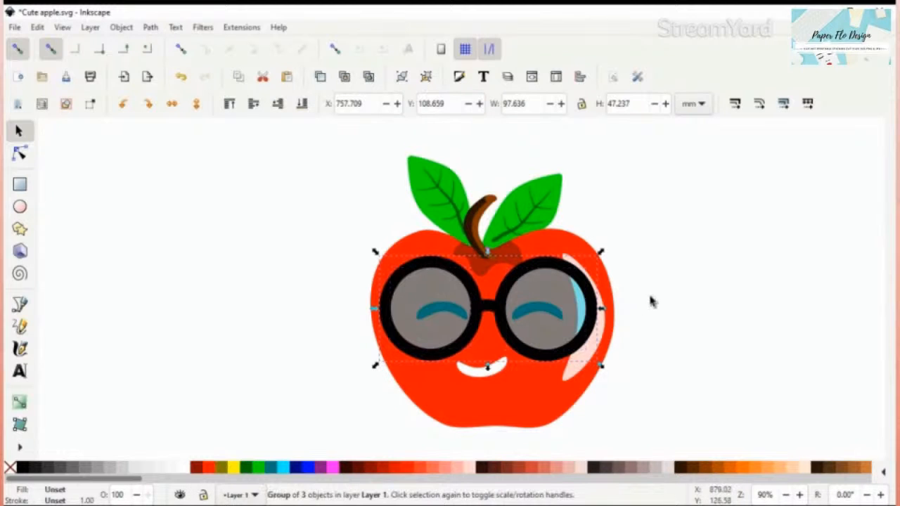
pyautogui.press('Escape')
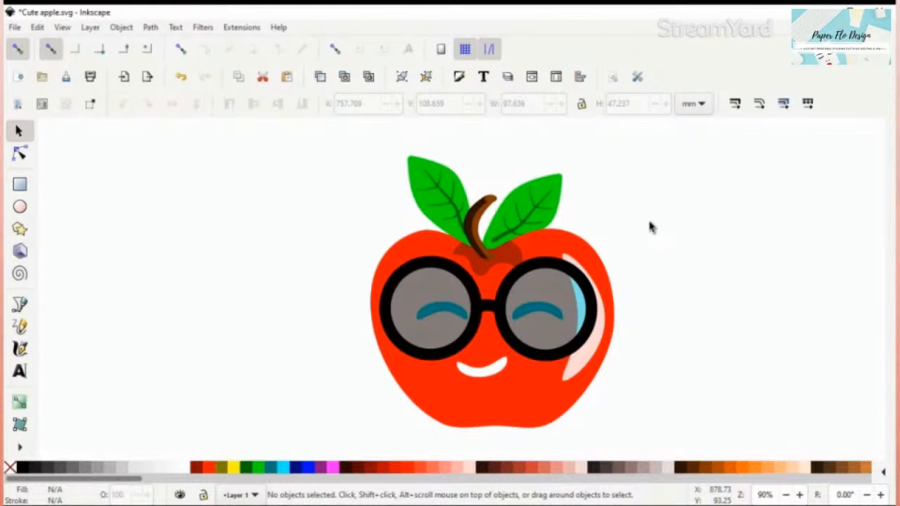
# Step: Draw a tall ellipse about 33 by 92 mm, convert it to a path, and place it left of the apple
pyautogui.press('e')
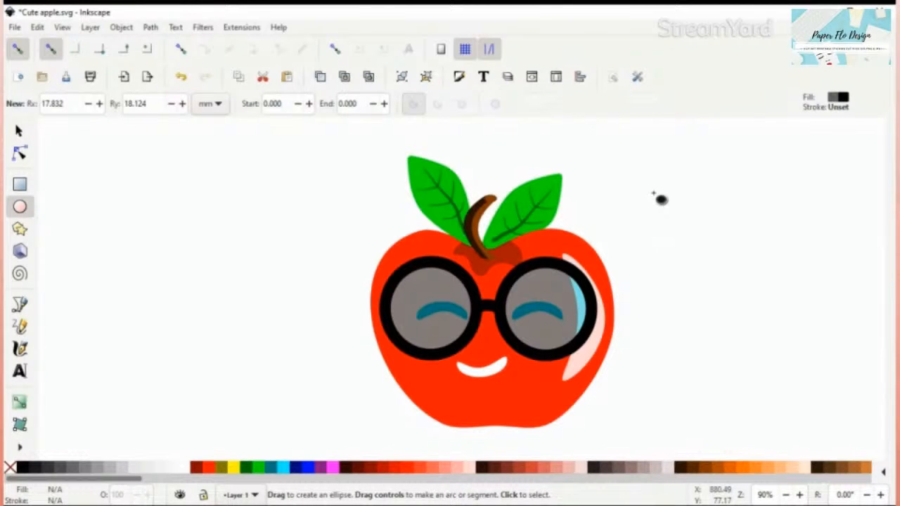
pyautogui.moveTo(653, 186); pyautogui.dragTo(728, 389)
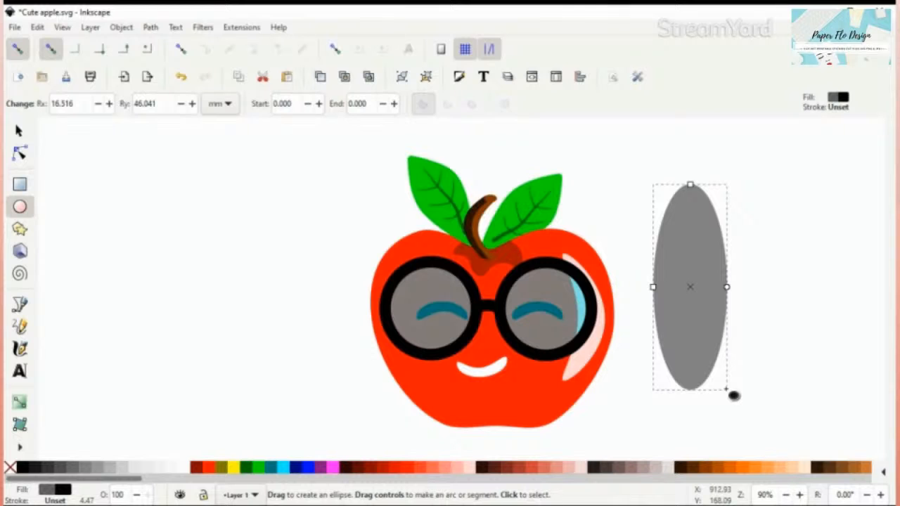
pyautogui.hotkey('ctrl', 'shift')
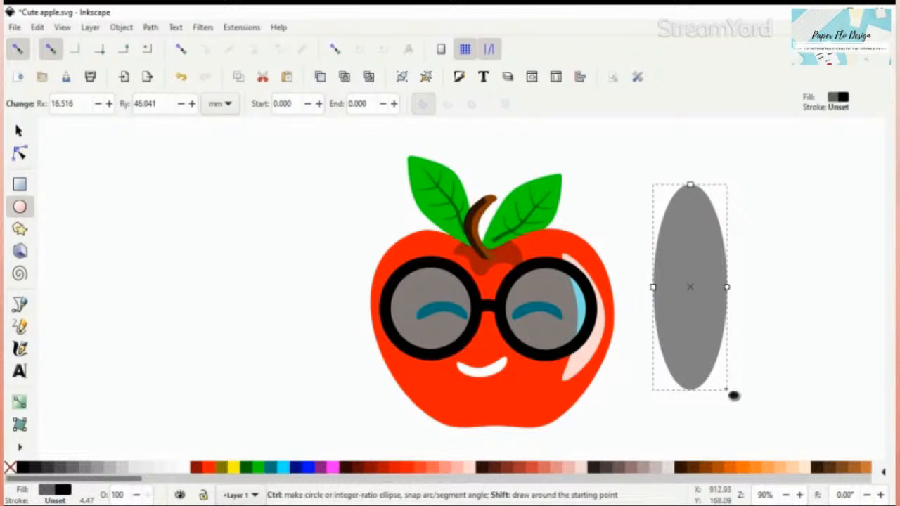
pyautogui.hotkey('ctrl', 'shift', 'c')
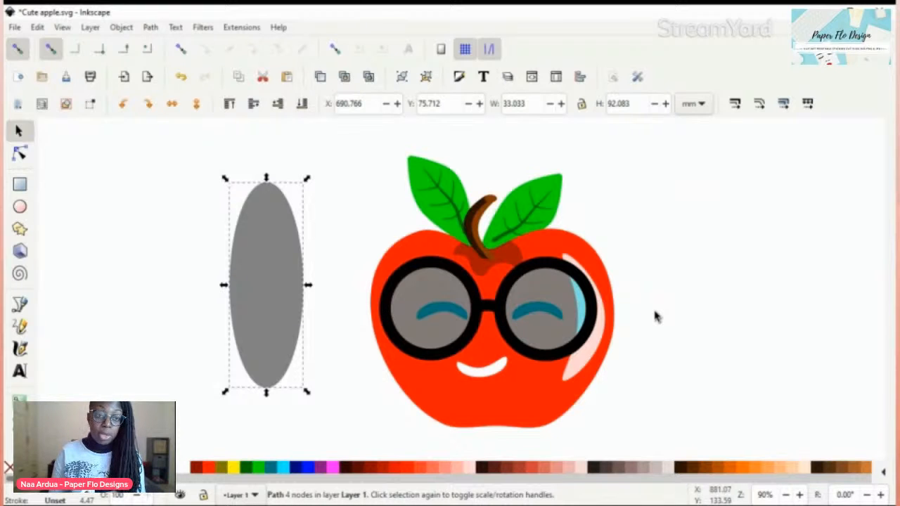
# Step: Fill the tall ellipse with the flat coral colour ff5555 at 100 alpha
pyautogui.hotkey('ctrl', 'shift', 'f')
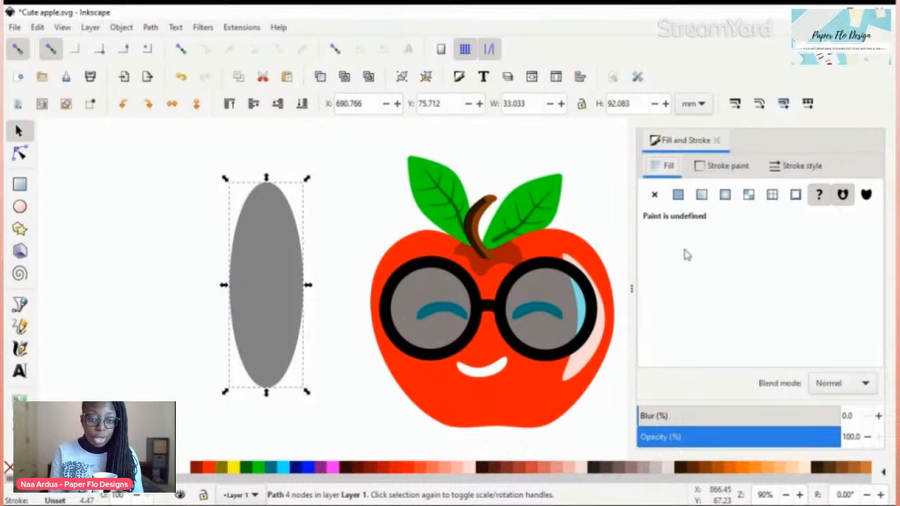
pyautogui.click(323, 273)
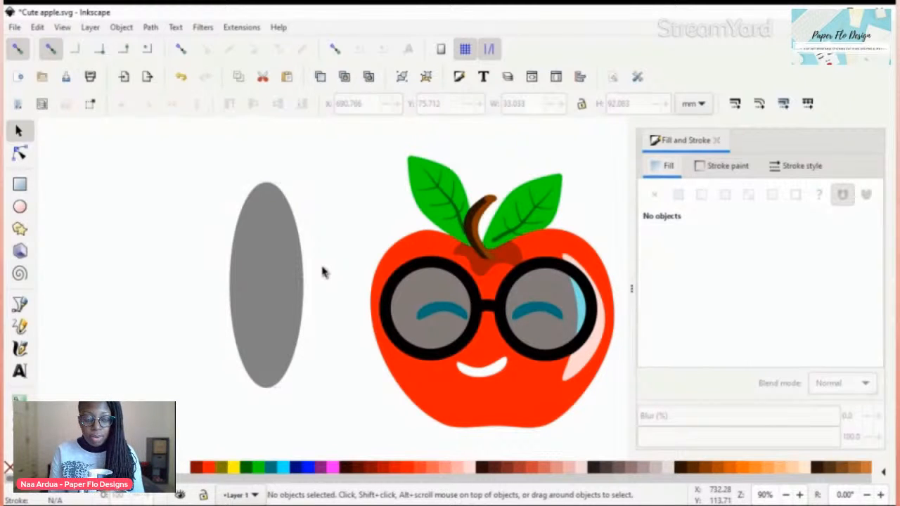
pyautogui.click(284, 279)
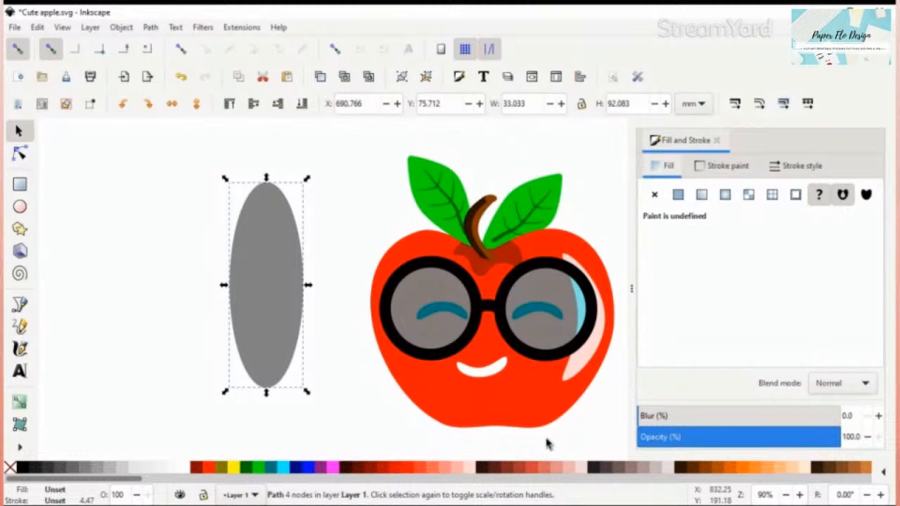
pyautogui.click(422, 467)
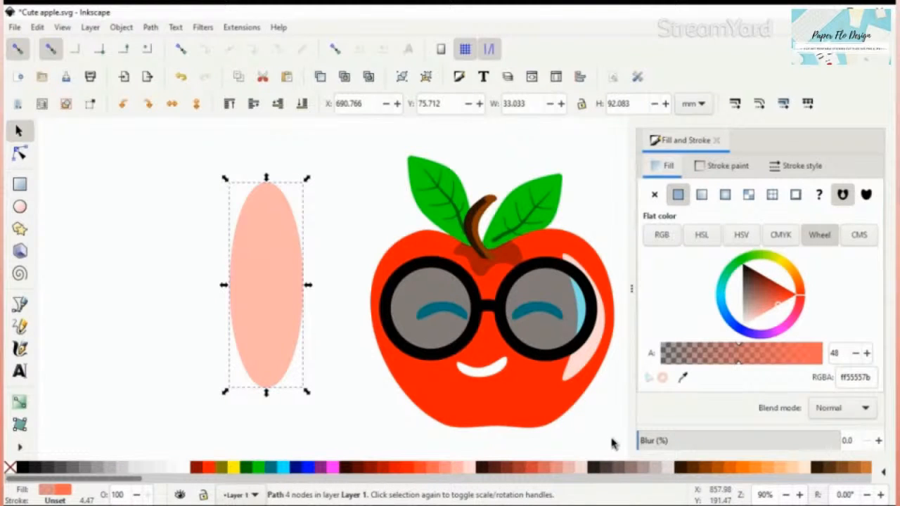
pyautogui.hotkey('ctrl', 'z')
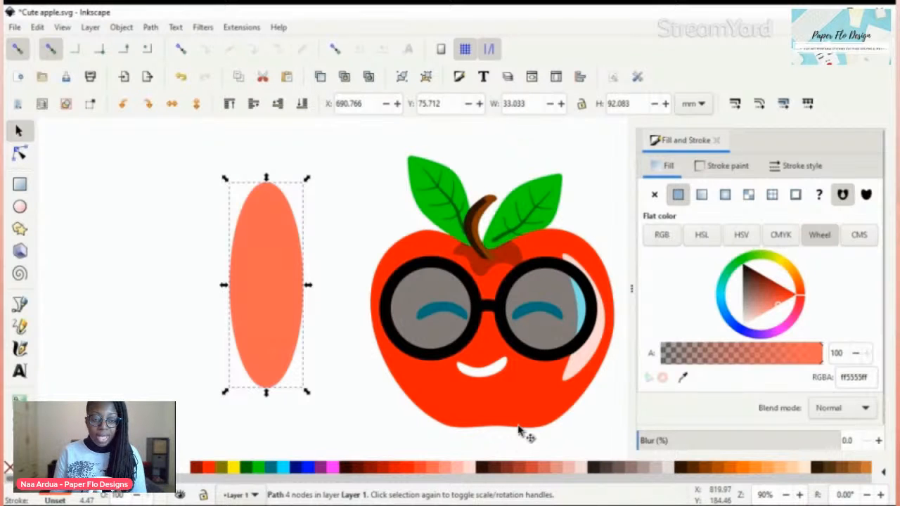
pyautogui.click(717, 141)
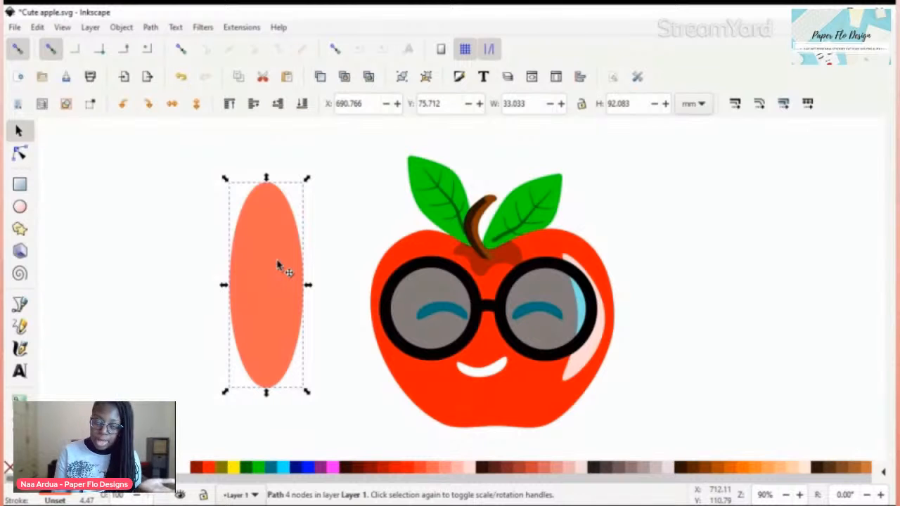
# Step: Push the coral ellipse's left edge inward, then add a node on its upper right edge and pull it outward
pyautogui.press('n')
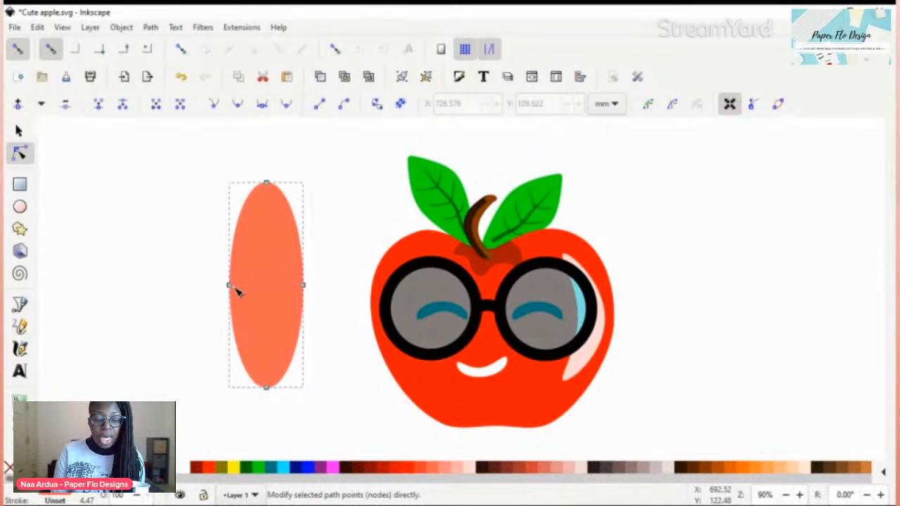
pyautogui.moveTo(236, 288); pyautogui.dragTo(260, 282)
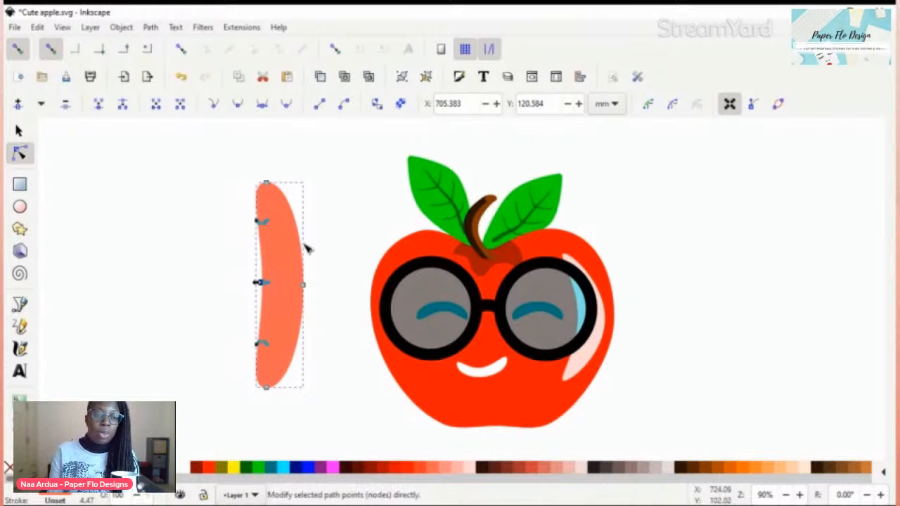
pyautogui.doubleClick(291, 207)
pyautogui.moveTo(292, 208); pyautogui.dragTo(300, 203)
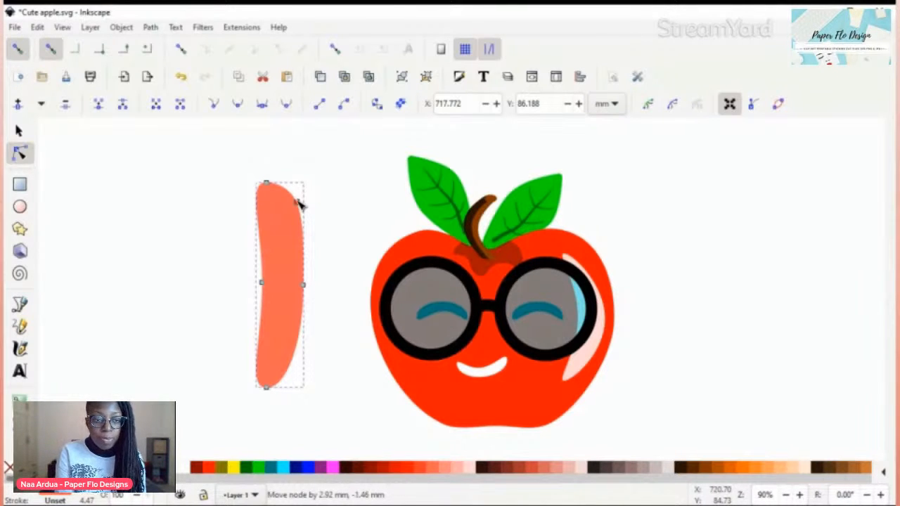
pyautogui.moveTo(300, 204); pyautogui.dragTo(308, 201)
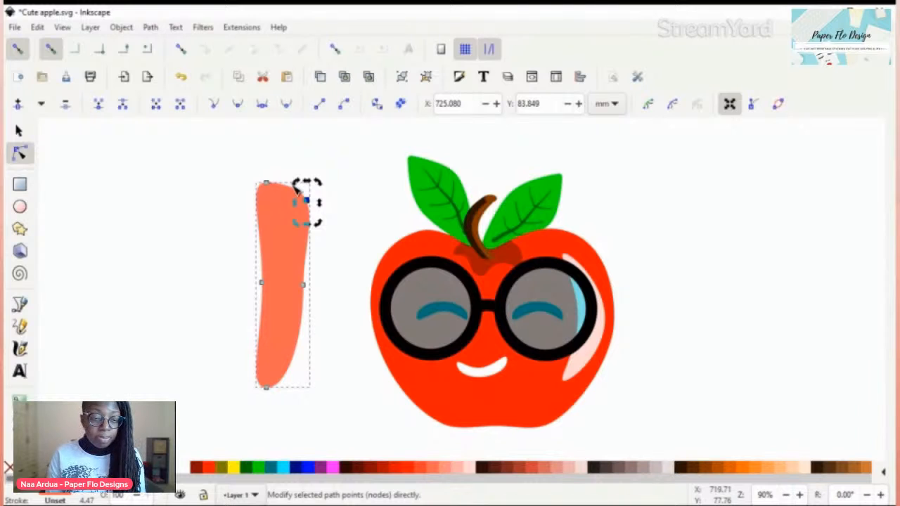
# Step: Shift the coral shape's top node to the right and raise an added node beside it to form a rounded upper end
pyautogui.moveTo(296, 184); pyautogui.dragTo(279, 181)
pyautogui.click(279, 182)
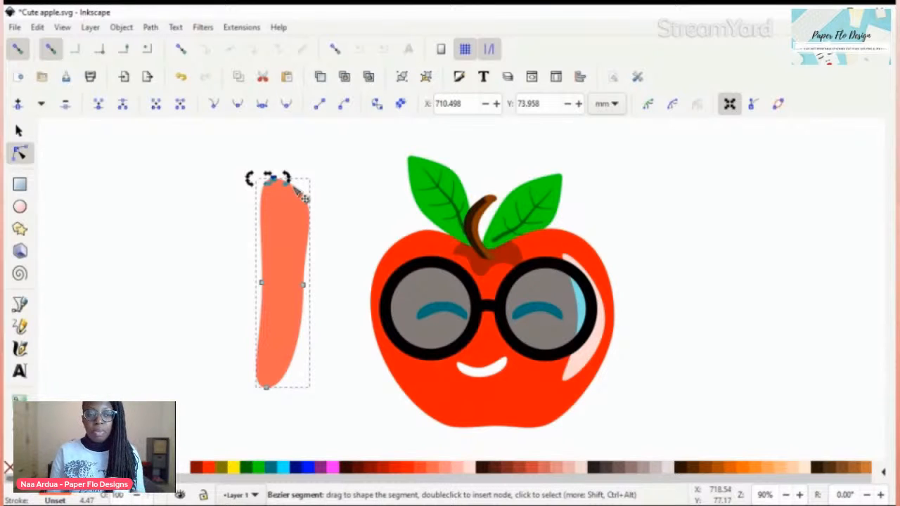
pyautogui.moveTo(302, 197); pyautogui.dragTo(296, 176)
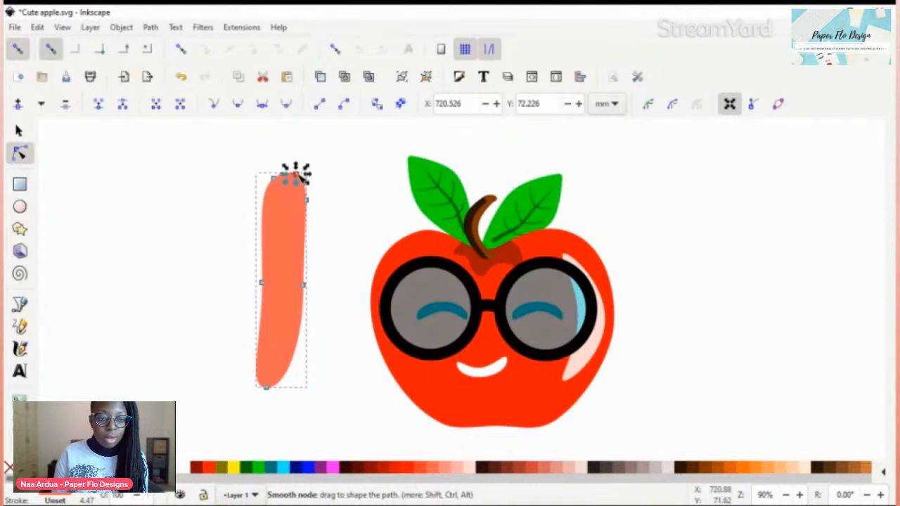
pyautogui.click(317, 230)
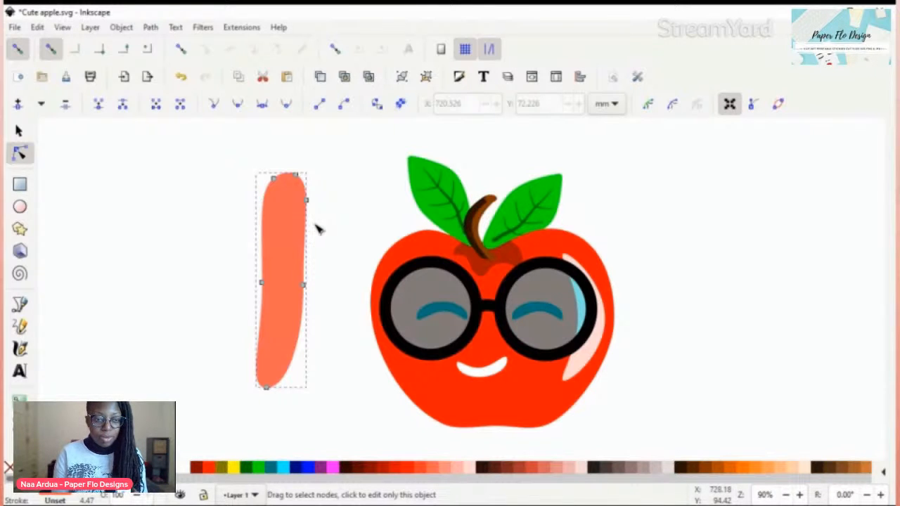
# Step: Add a node on the coral shape's right edge below the rounded head and pull it and the middle side nodes inward to narrow the body
pyautogui.click(298, 177)
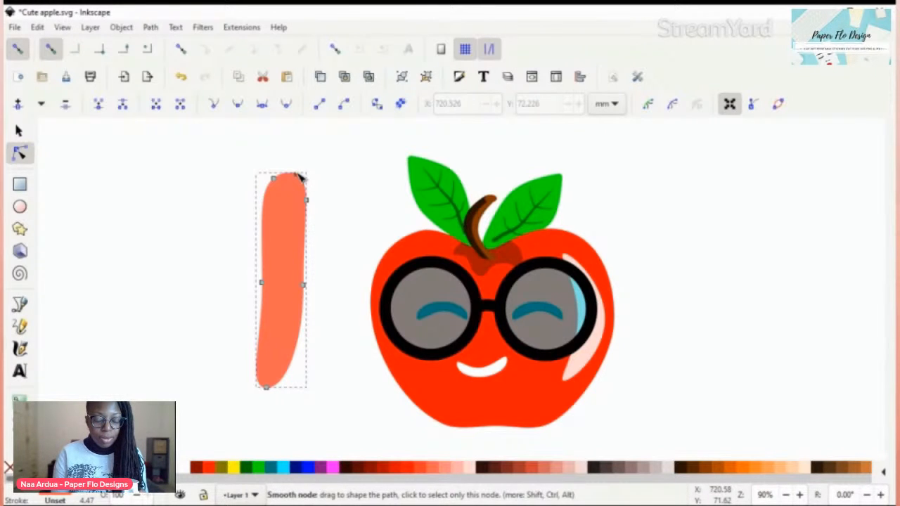
pyautogui.doubleClick(308, 243)
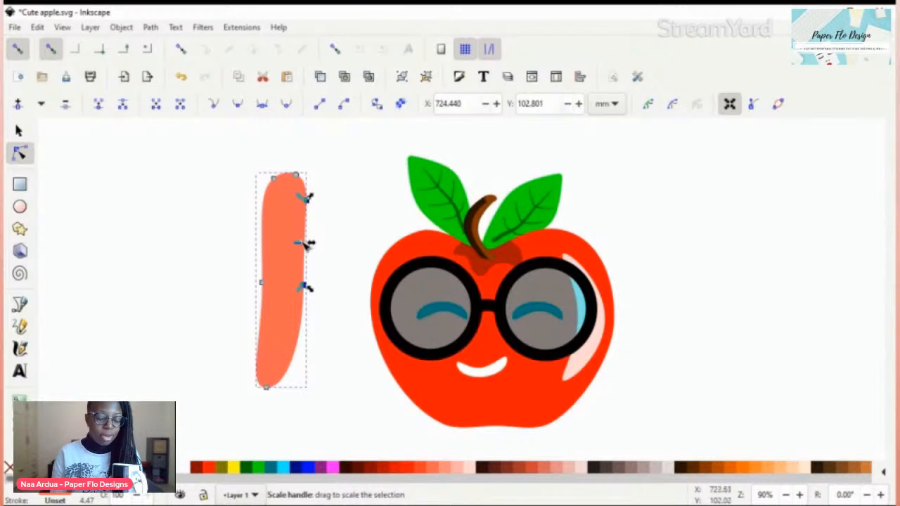
pyautogui.press('Escape')
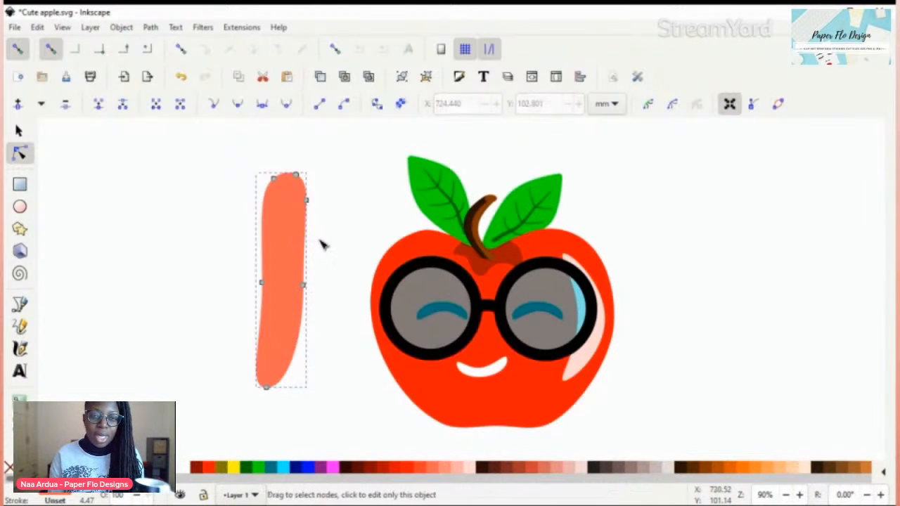
pyautogui.moveTo(308, 243); pyautogui.dragTo(293, 246)
pyautogui.moveTo(303, 285); pyautogui.dragTo(295, 301)
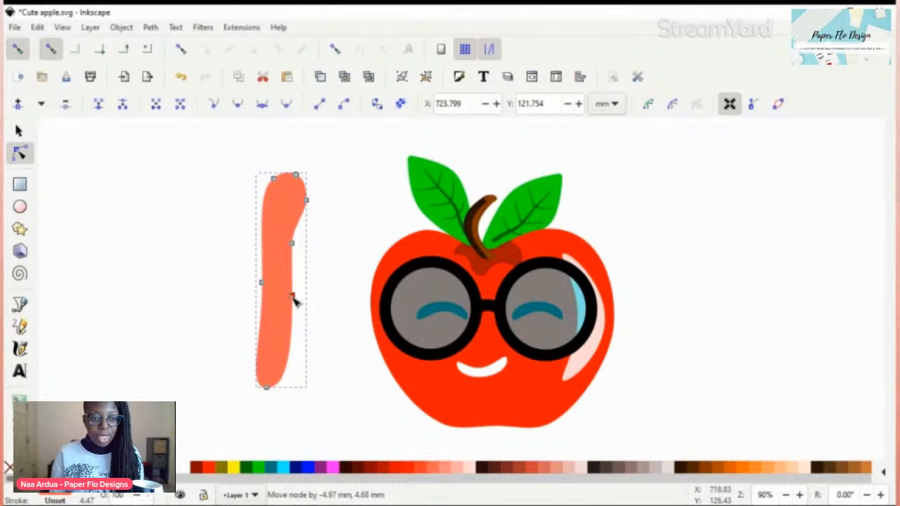
pyautogui.moveTo(262, 283); pyautogui.dragTo(268, 284)
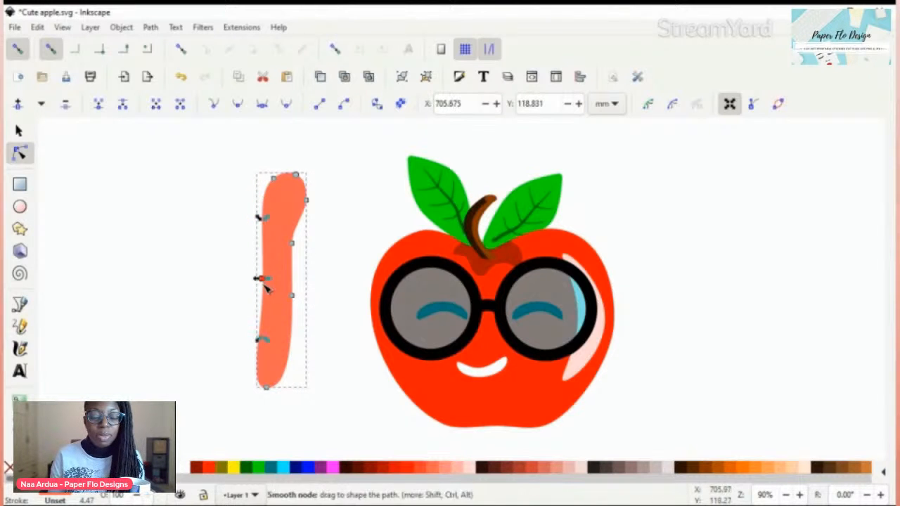
# Step: Add a node on the coral shape's lower right edge and shift its bottom node to the left
pyautogui.click(293, 351)
pyautogui.click(293, 352)
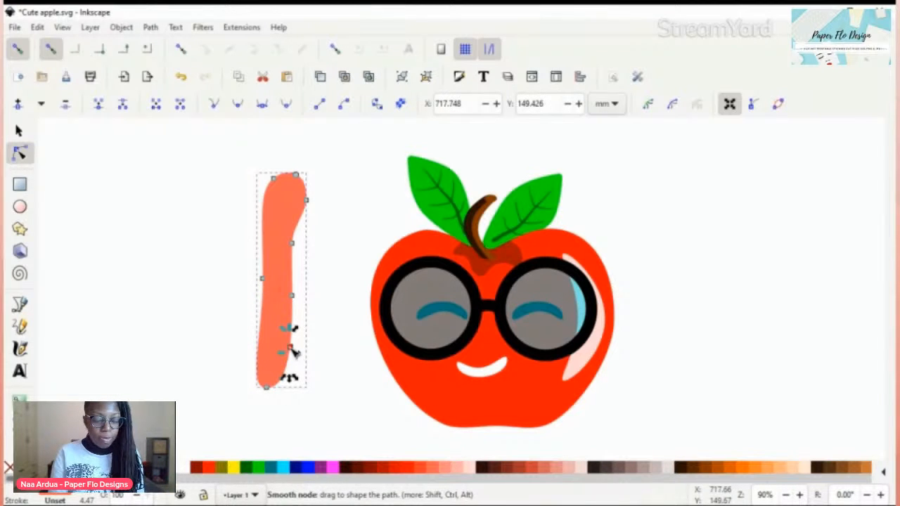
pyautogui.moveTo(267, 388); pyautogui.dragTo(251, 385)
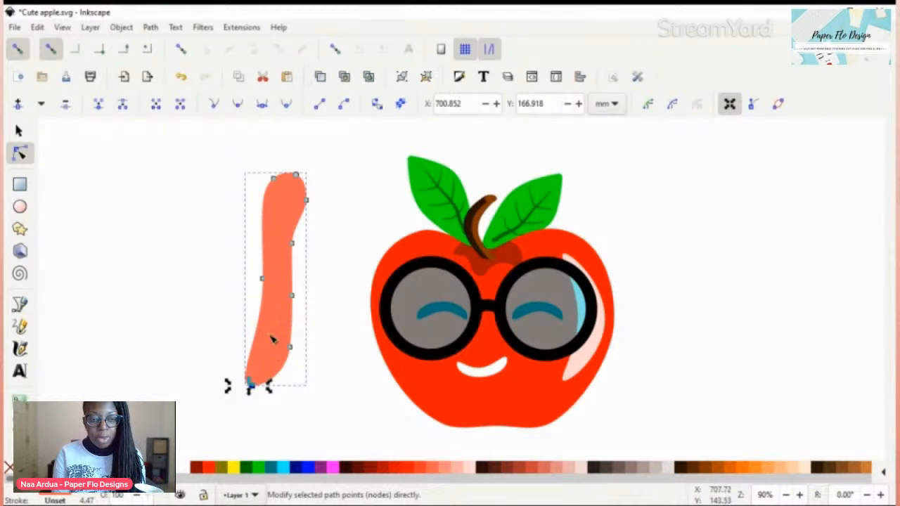
# Step: Add a node on the coral shape's lower left edge, pull it inward, and keep the tail end rounded
pyautogui.click(258, 339)
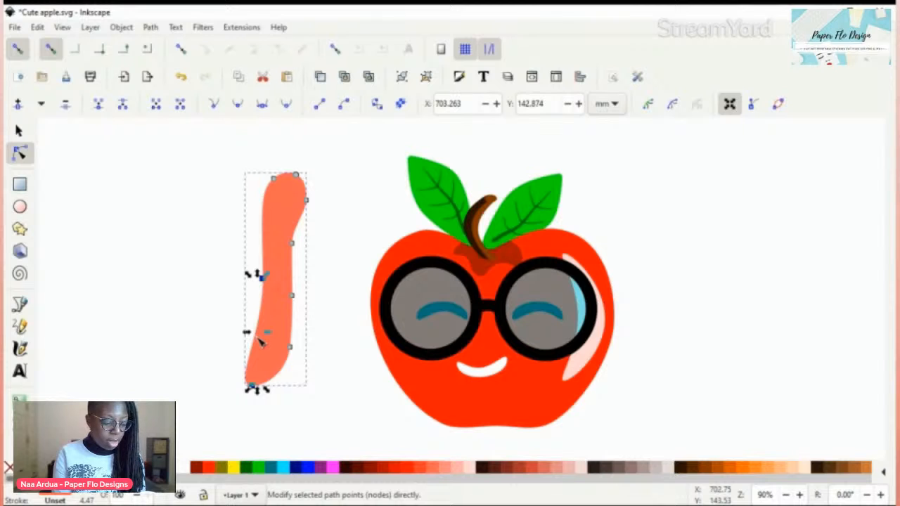
pyautogui.click(308, 327)
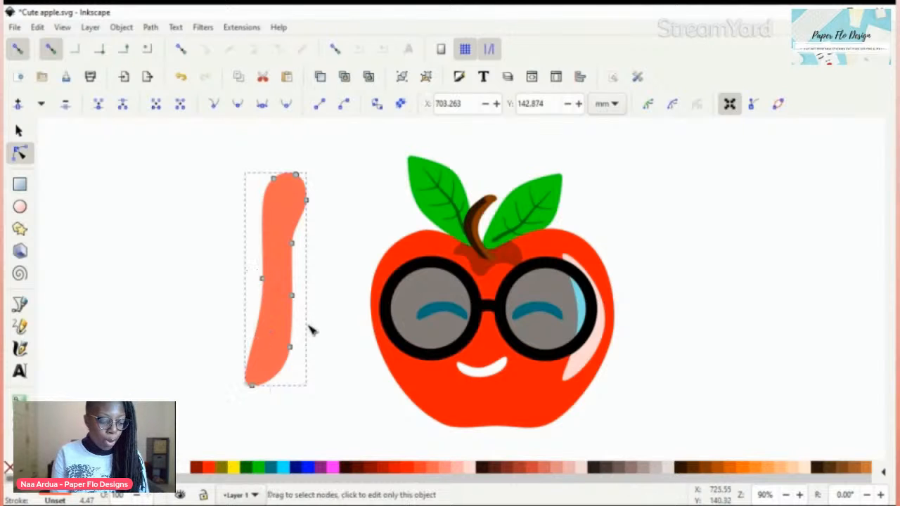
pyautogui.click(265, 343)
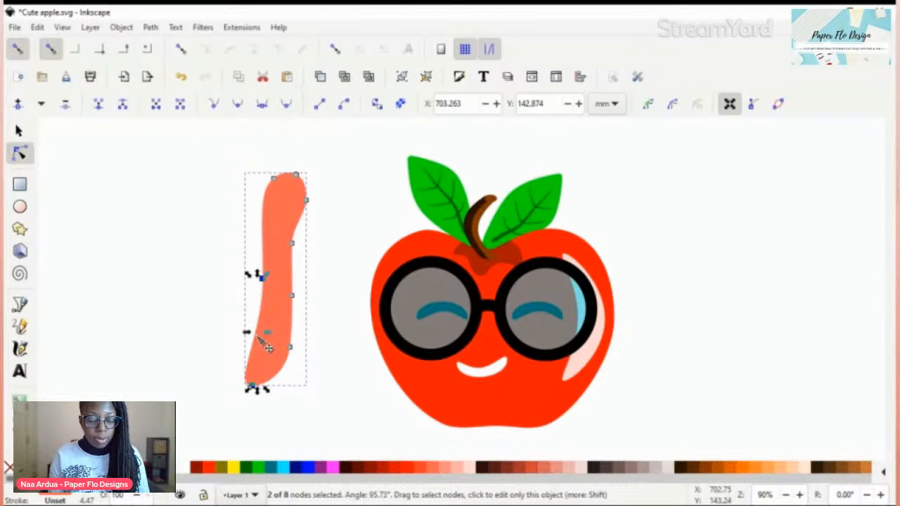
pyautogui.click(313, 377)
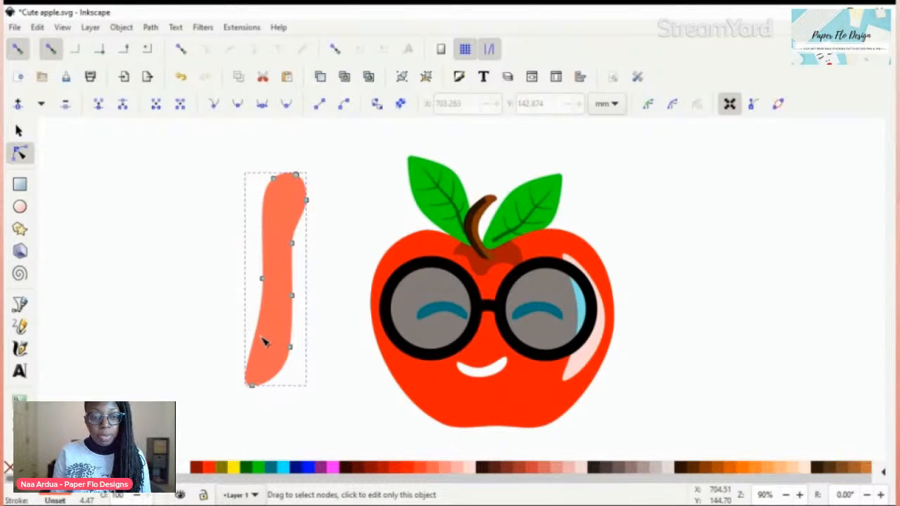
pyautogui.moveTo(265, 343); pyautogui.dragTo(267, 337)
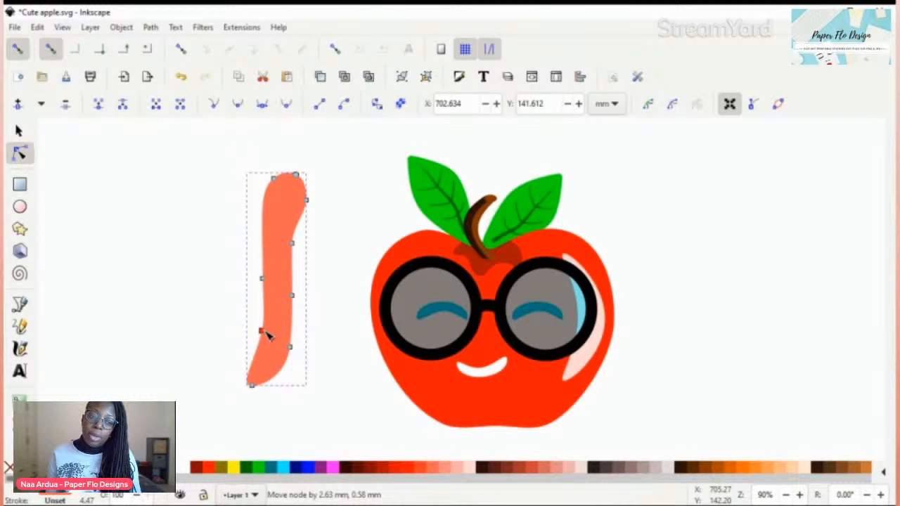
pyautogui.click(262, 331)
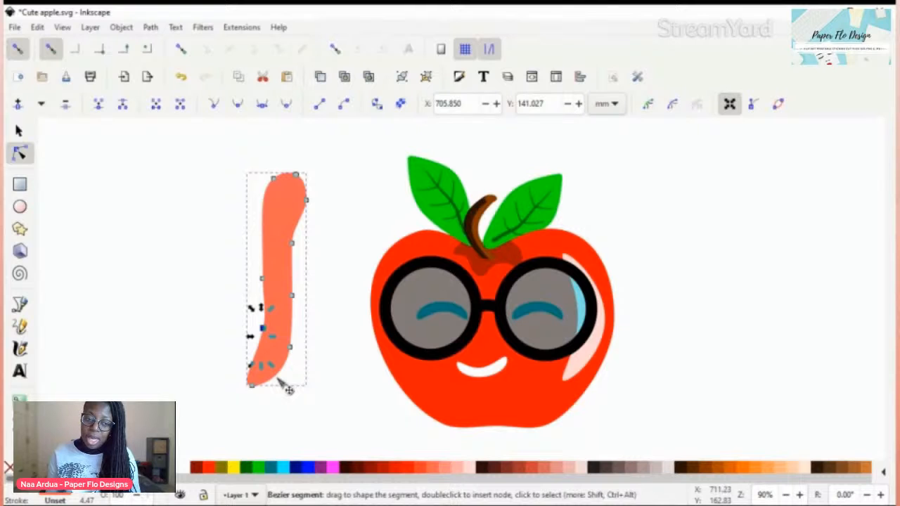
pyautogui.hotkey('ctrl', 'z')
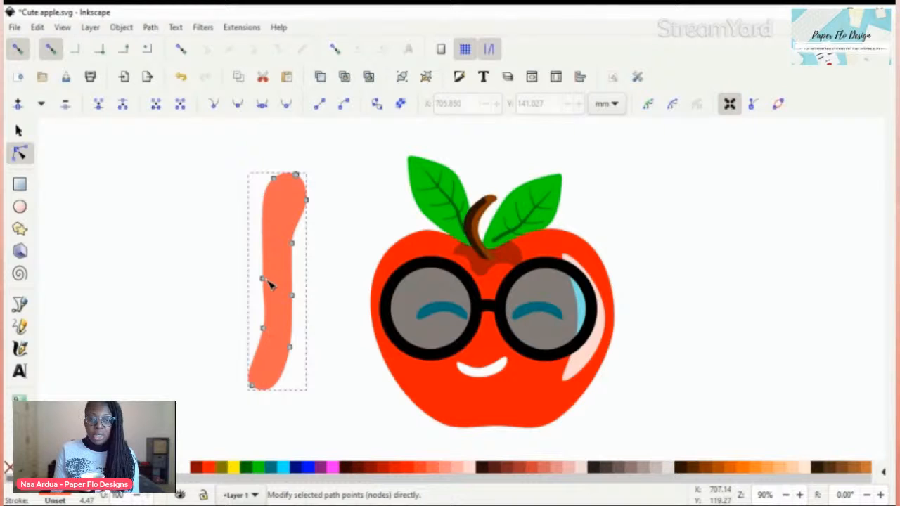
# Step: Pull the coral shape's left middle node up and outward and push the opposite right node inward to bend the neck
pyautogui.moveTo(268, 281); pyautogui.dragTo(256, 260)
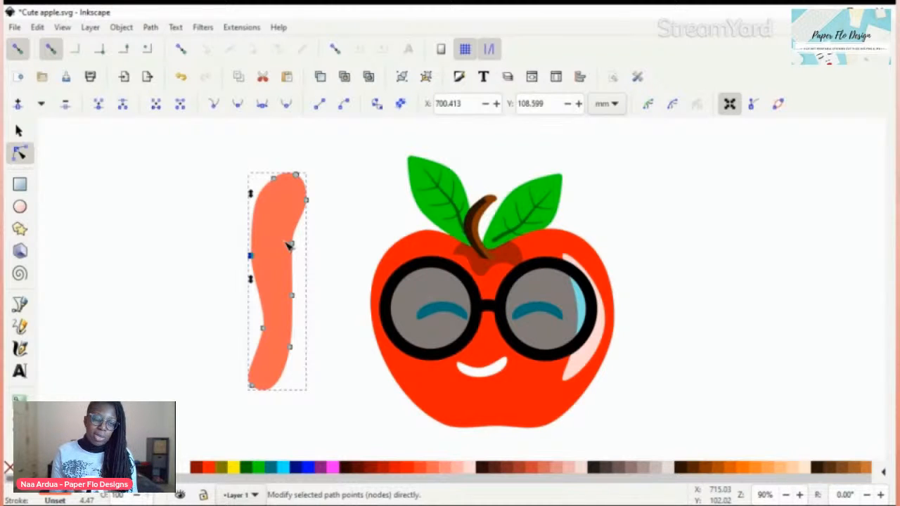
pyautogui.click(288, 244)
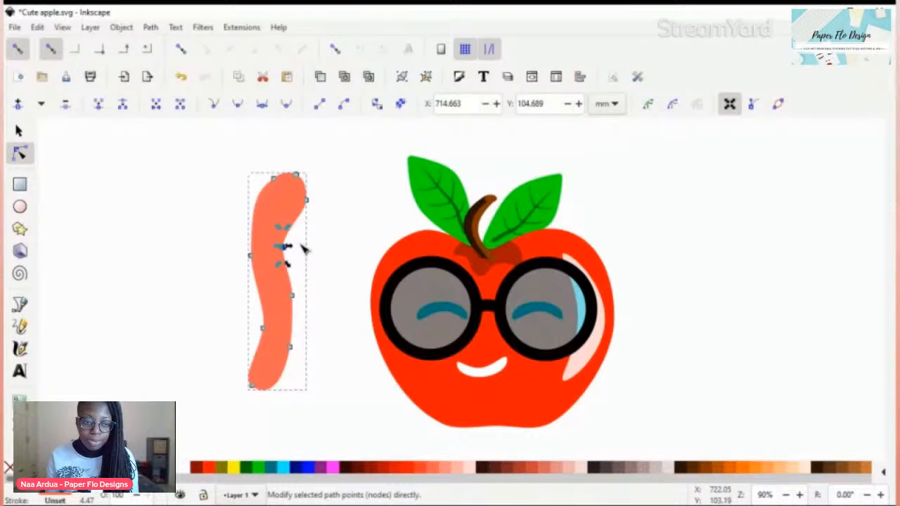
pyautogui.click(338, 248)
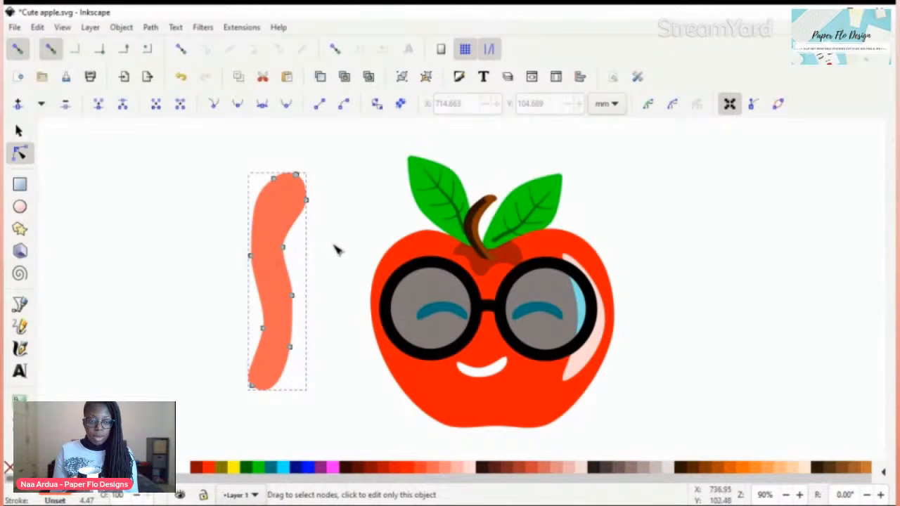
# Step: Bulge the coral shape's lower right edge outward, nudge the lower left node inward, and make the lower right node auto-smooth
pyautogui.click(297, 312)
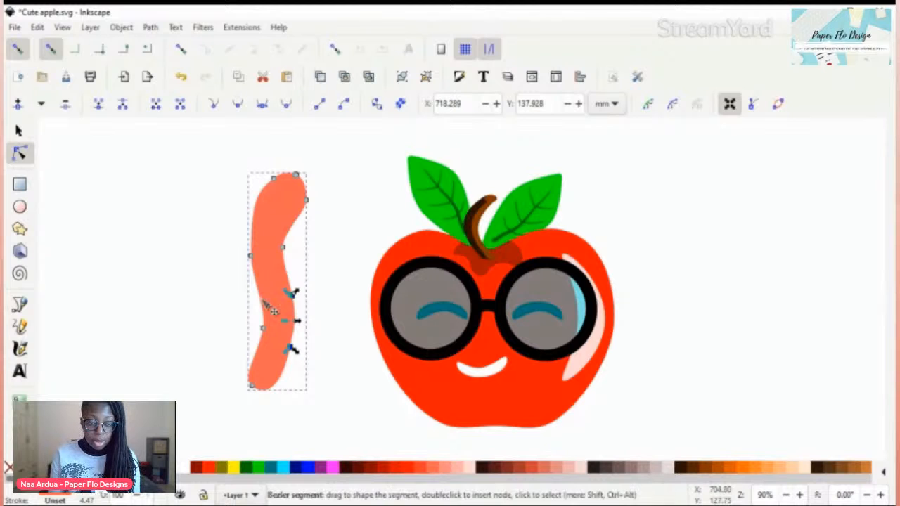
pyautogui.moveTo(270, 309); pyautogui.dragTo(267, 327)
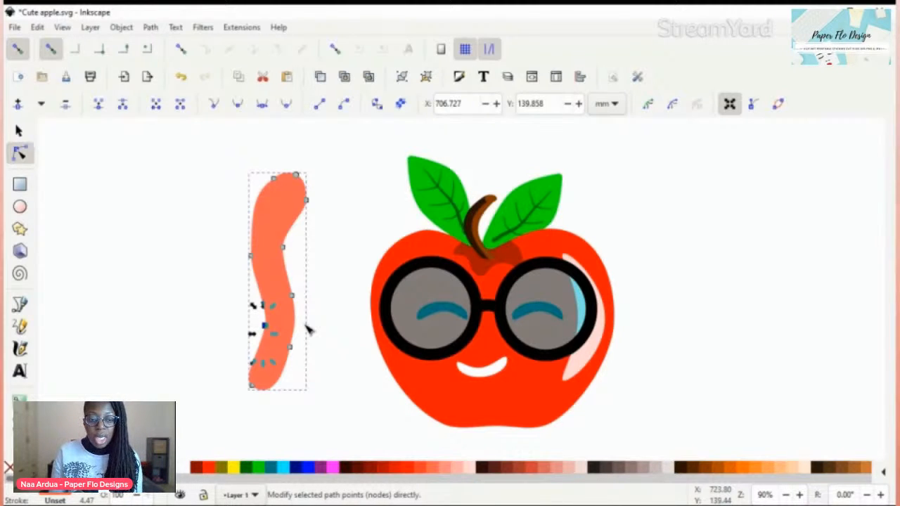
pyautogui.click(287, 105)
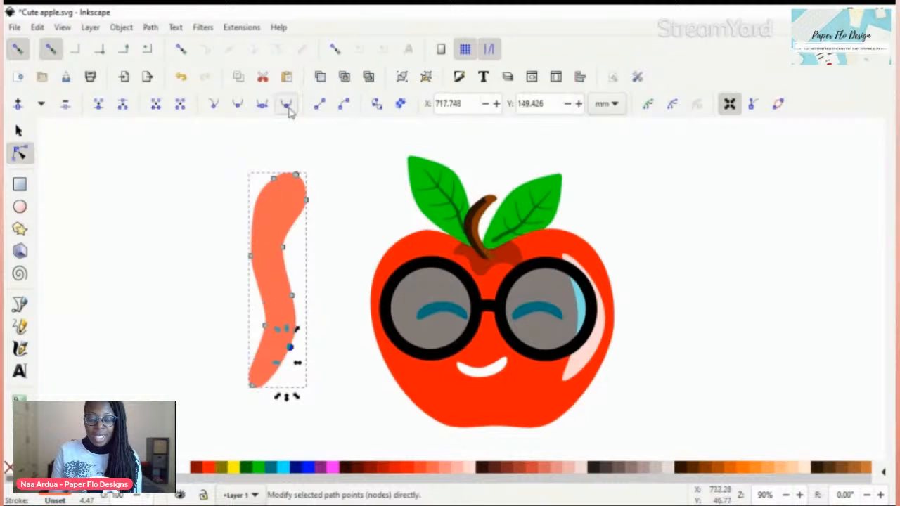
pyautogui.click(341, 252)
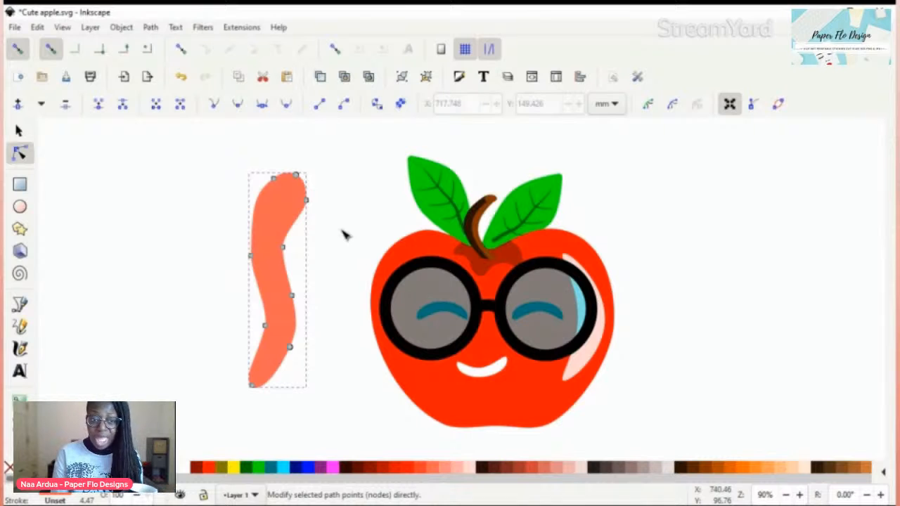
# Step: Pull the node on the right side of the coral shape's head slightly outward to widen the head
pyautogui.click(251, 255)
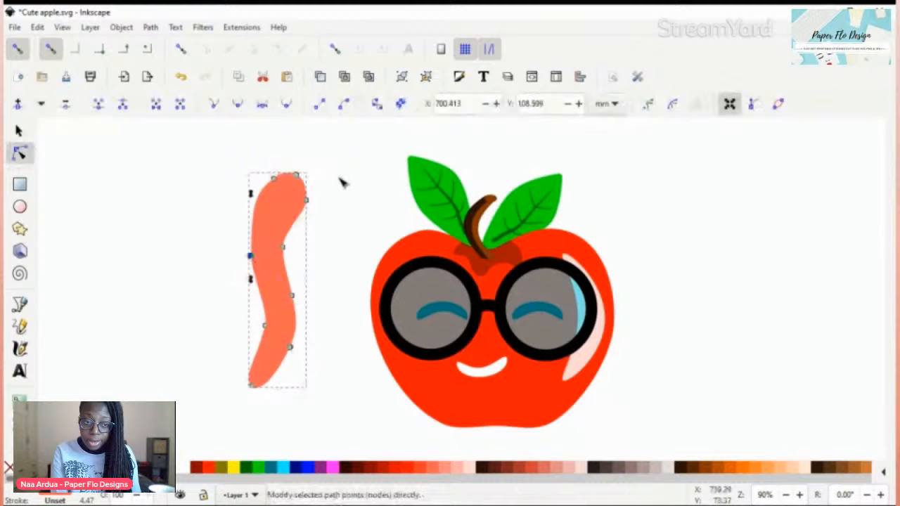
pyautogui.click(348, 182)
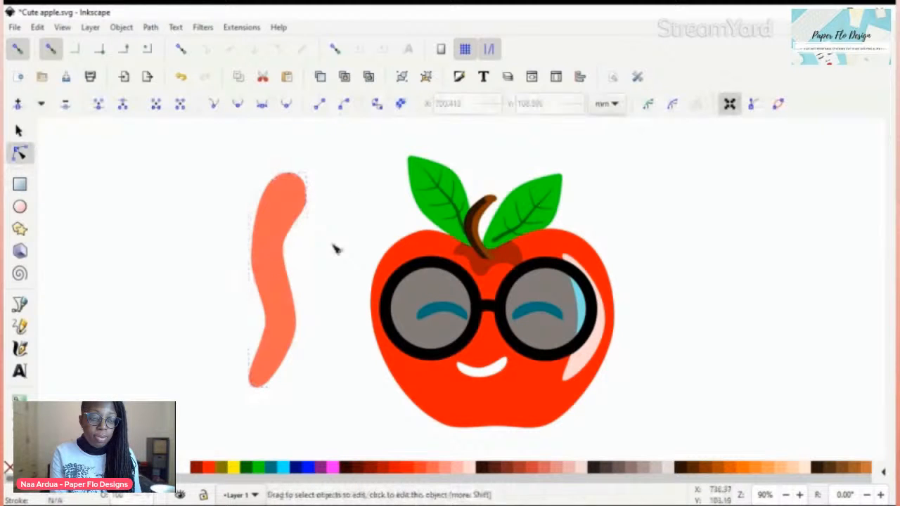
pyautogui.click(304, 221)
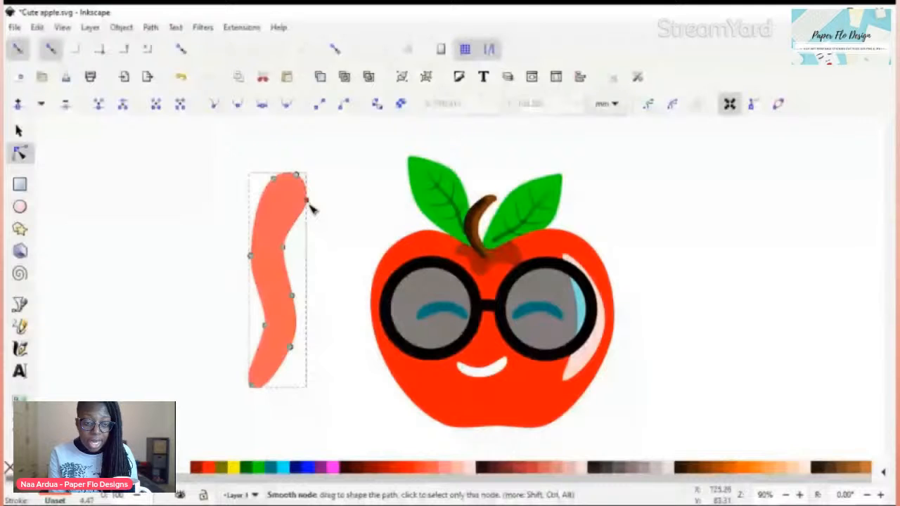
pyautogui.click(307, 201)
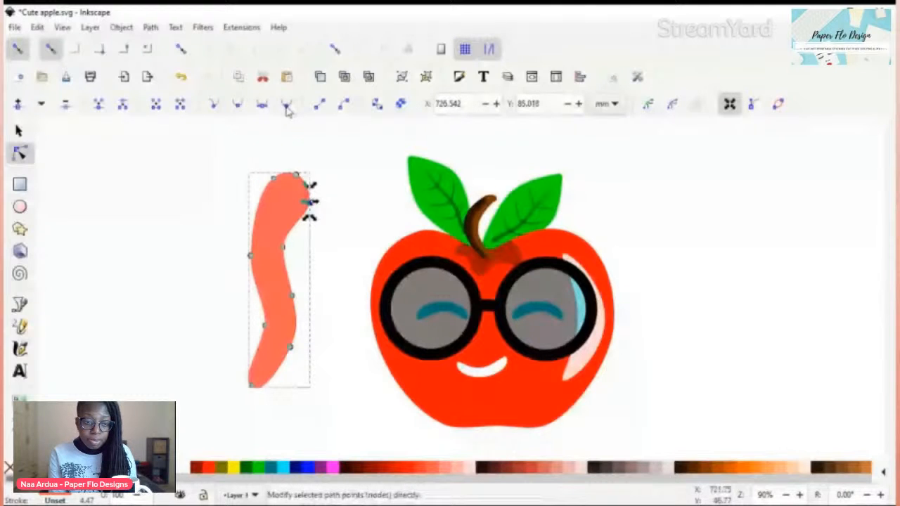
pyautogui.click(341, 203)
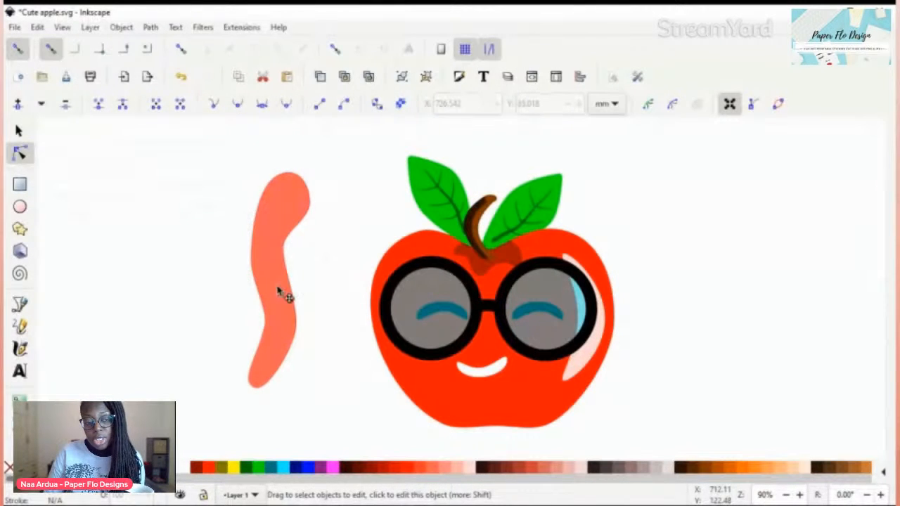
# Step: Duplicate the apple's left eye arc from beneath the glasses and move the copy onto the coral shape's head
pyautogui.press('s')
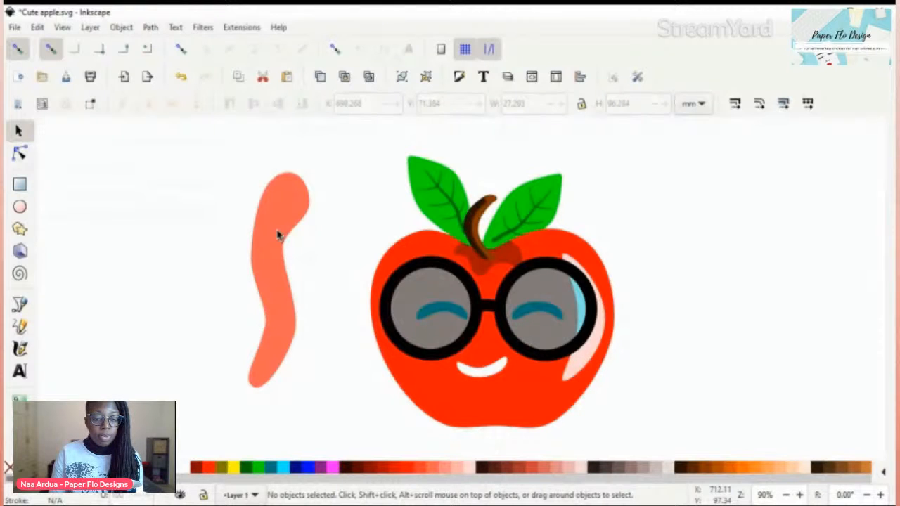
pyautogui.click(454, 318)
pyautogui.press('alt')
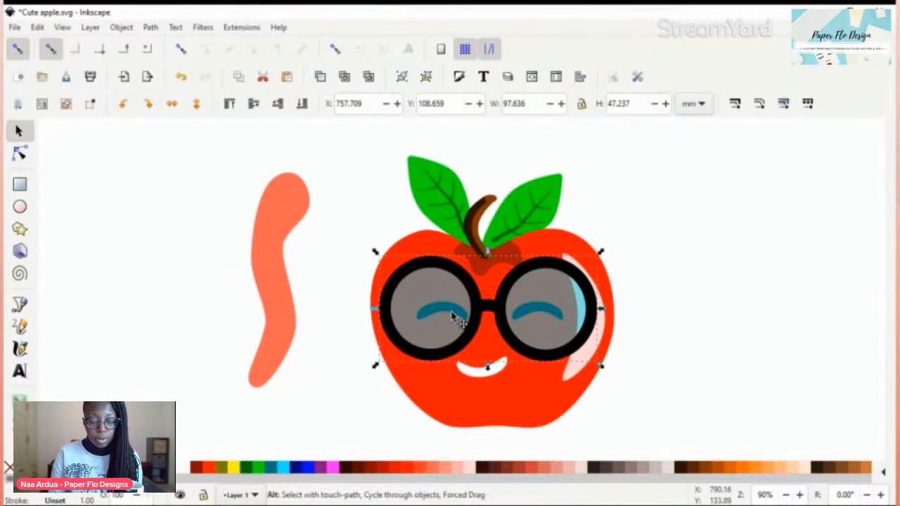
pyautogui.keyDown('alt'); pyautogui.click(454, 317); pyautogui.keyUp('alt')
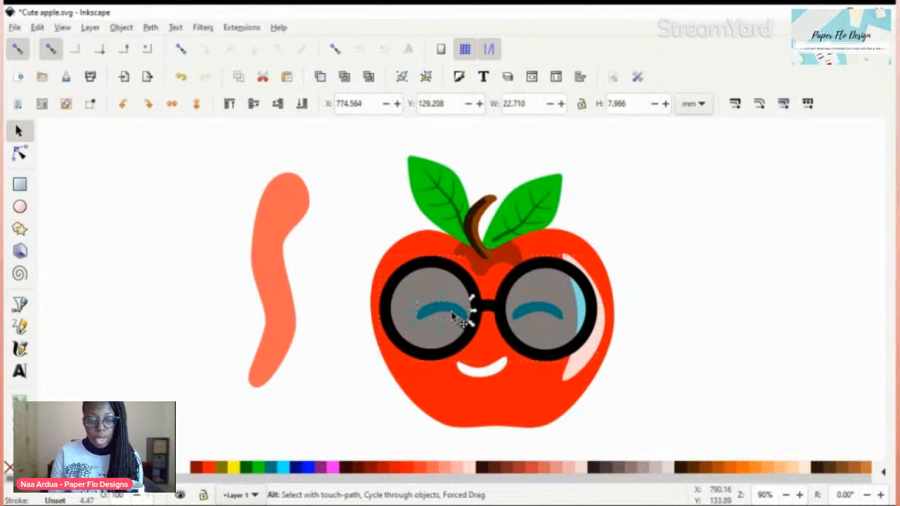
pyautogui.press('ctrl')
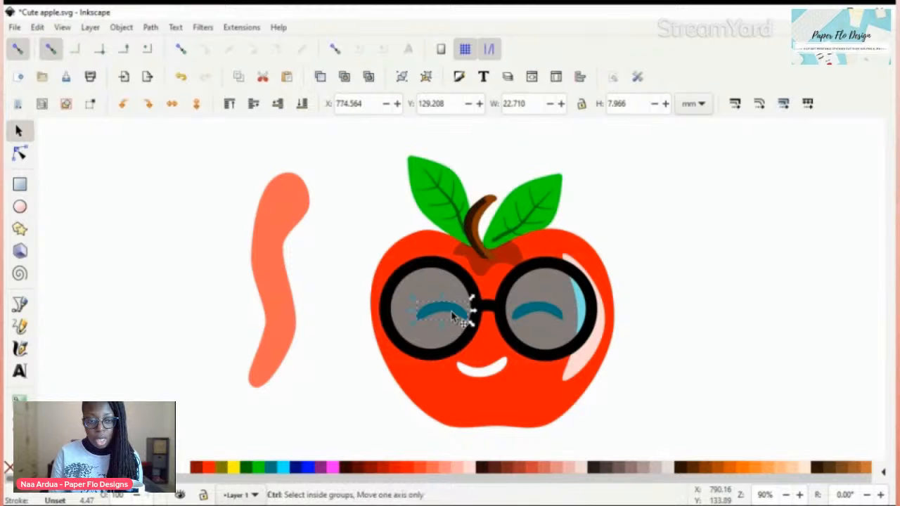
pyautogui.hotkey('ctrl', 'd')
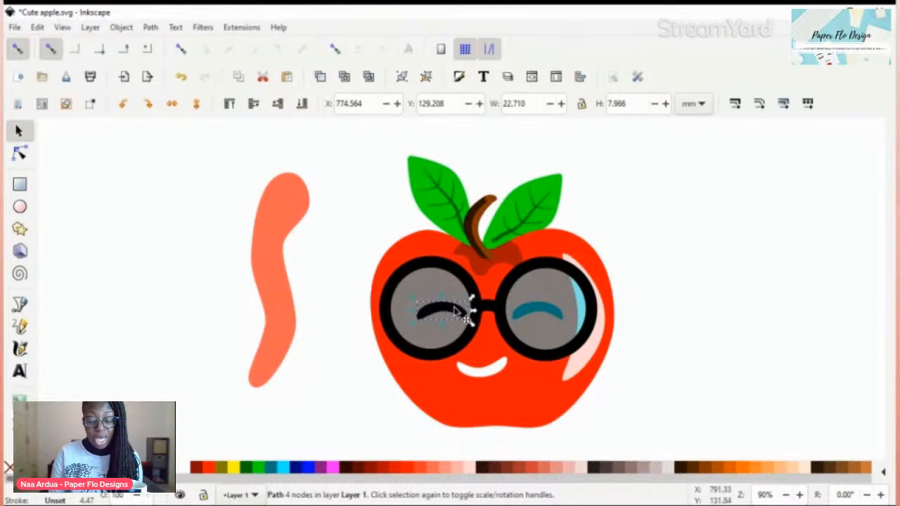
pyautogui.moveTo(456, 313); pyautogui.dragTo(328, 202)
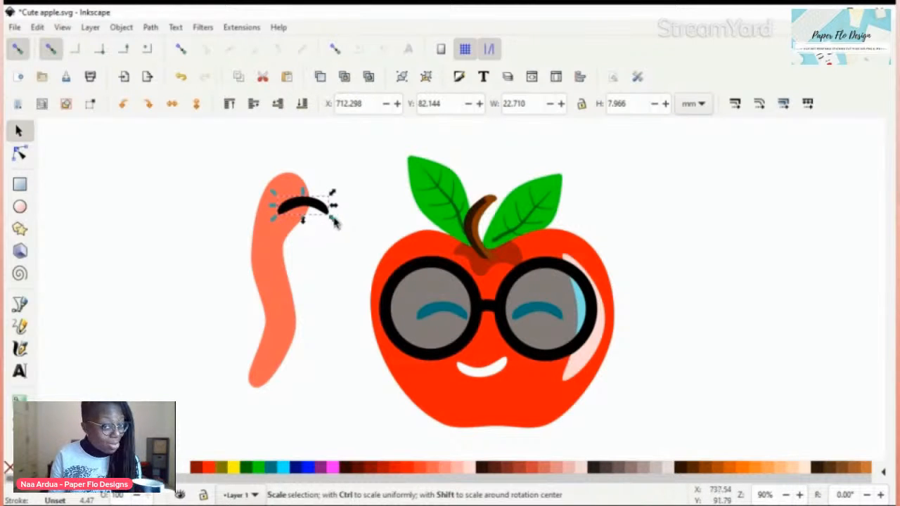
# Step: Scale the copied eye arc proportionally to about 12.7 by 4.5 mm and position it inside the coral shape's head
pyautogui.press('ctrl')
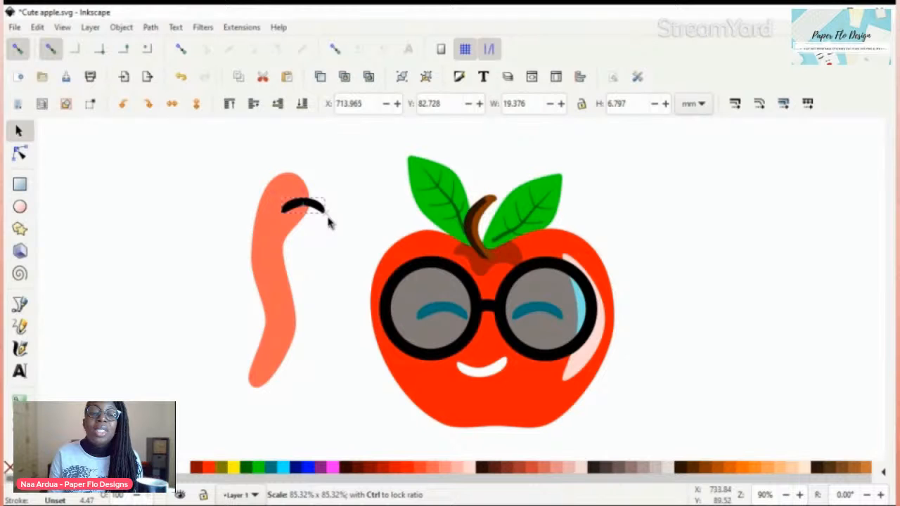
pyautogui.moveTo(329, 222); pyautogui.dragTo(306, 205)
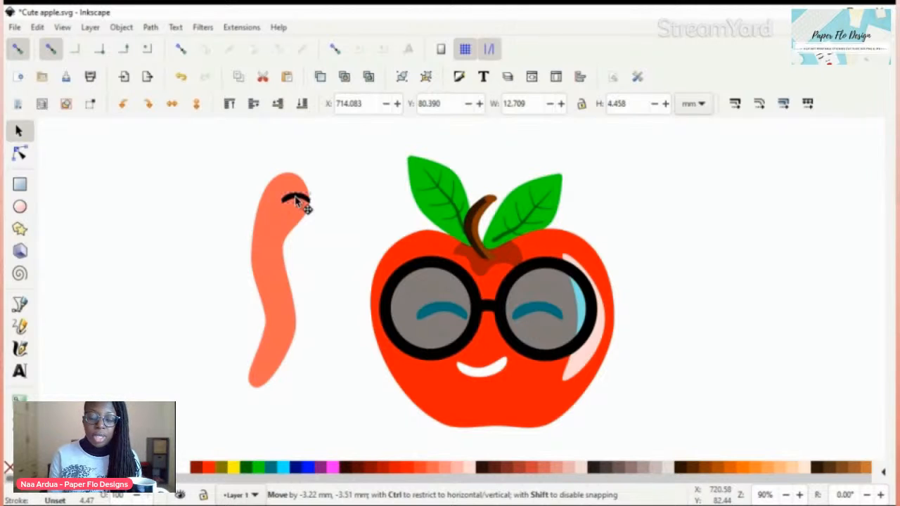
pyautogui.moveTo(306, 205); pyautogui.dragTo(305, 205)
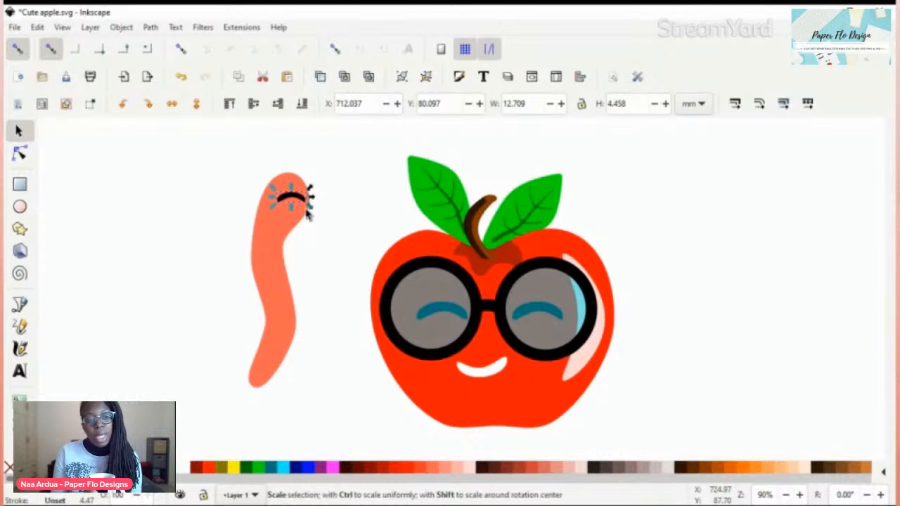
# Step: Shrink the copied eye arc to about 7.7 by 2.7 mm and place it near the right edge of the worm's head
pyautogui.moveTo(307, 215); pyautogui.dragTo(311, 202)
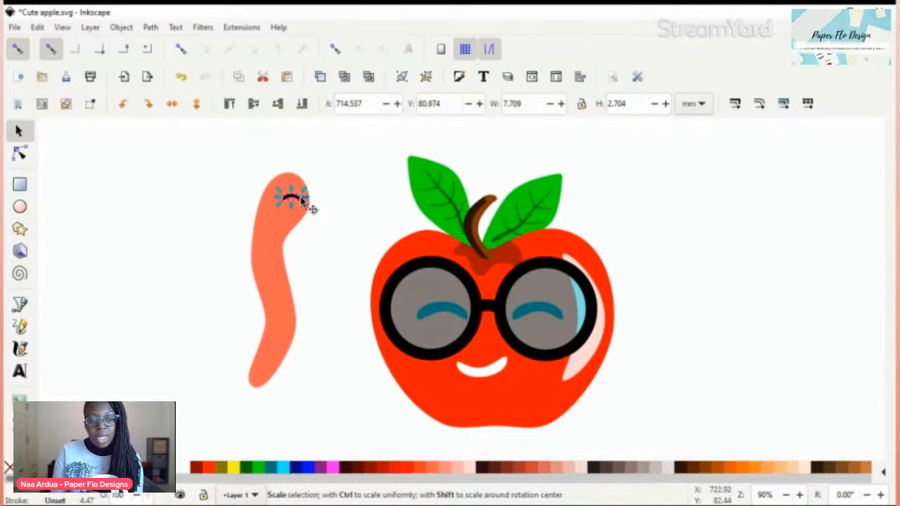
pyautogui.click(317, 239)
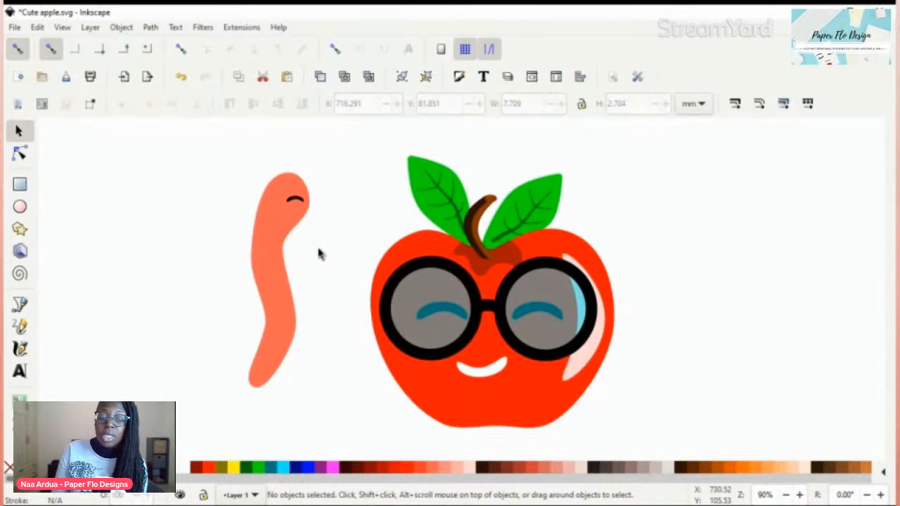
# Step: Duplicate the apple's smile, move the copy below the worm's eye, and scale it down to about 9.7 by 3.9 mm
pyautogui.click(484, 369)
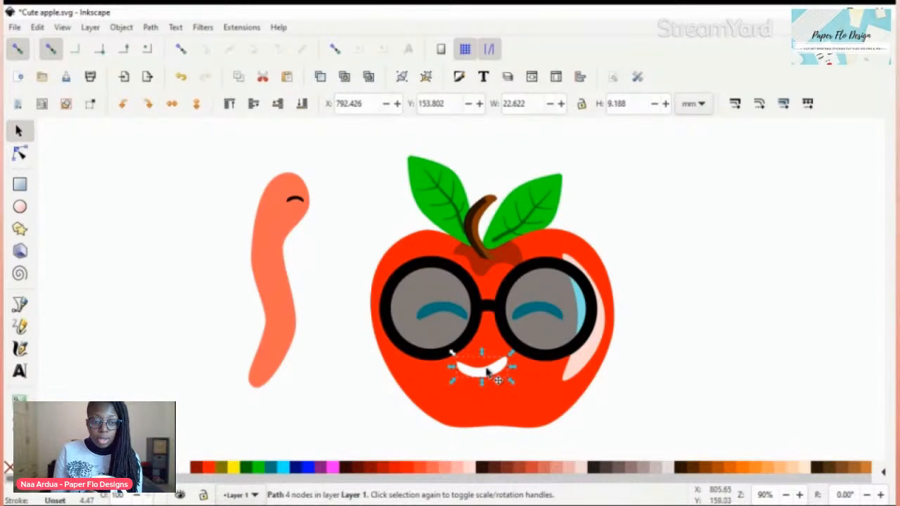
pyautogui.moveTo(487, 372); pyautogui.dragTo(287, 234)
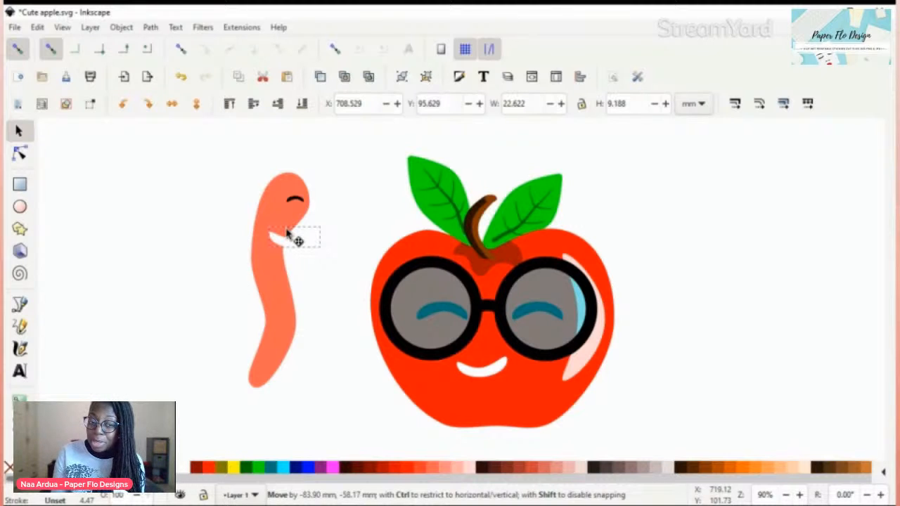
pyautogui.moveTo(287, 234); pyautogui.dragTo(318, 214)
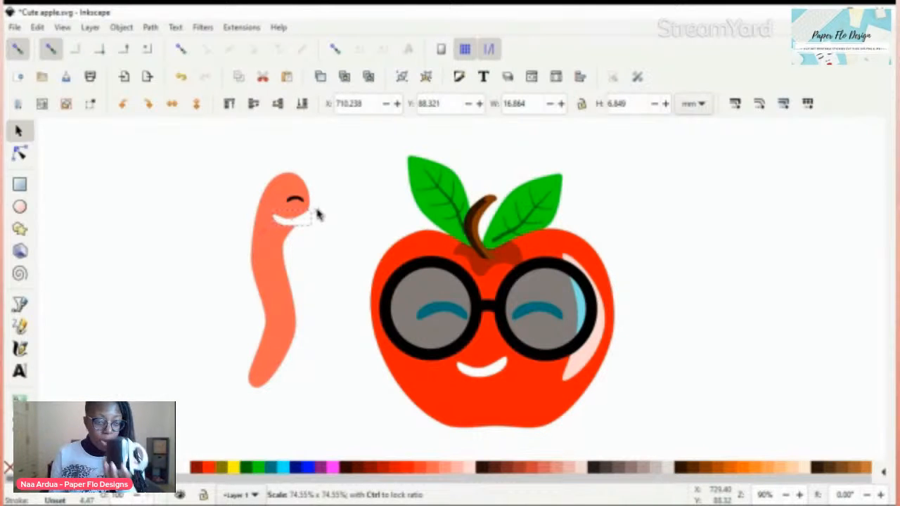
pyautogui.moveTo(318, 215); pyautogui.dragTo(301, 219)
pyautogui.click(312, 216)
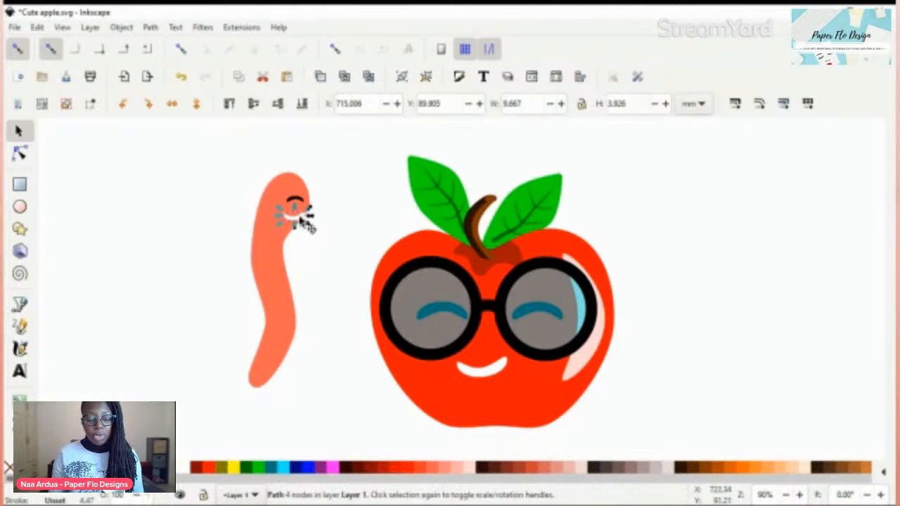
pyautogui.click(338, 204)
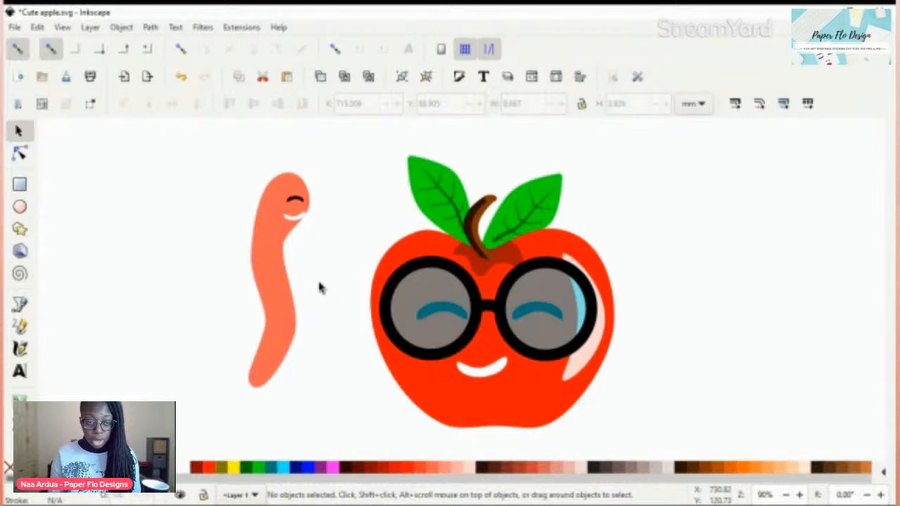
# Step: Paste a full-size copy of the apple's smile across the worm's upper body as a band and fill it with orange-red
pyautogui.click(501, 371)
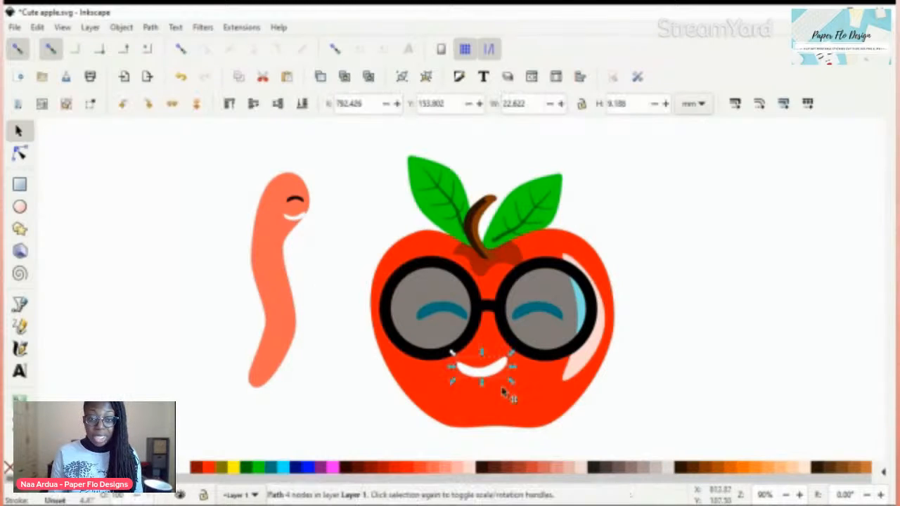
pyautogui.hotkey('ctrl', 'c')
pyautogui.hotkey('ctrl', 'v')
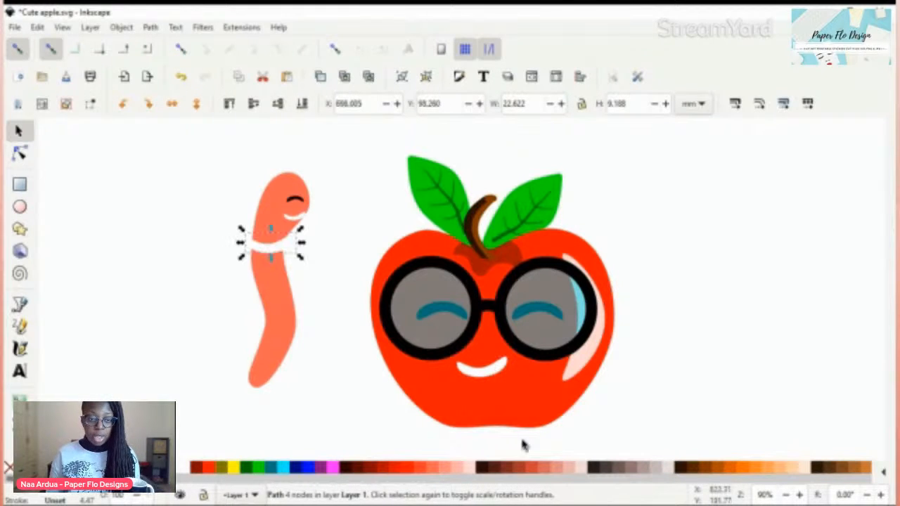
pyautogui.click(542, 467)
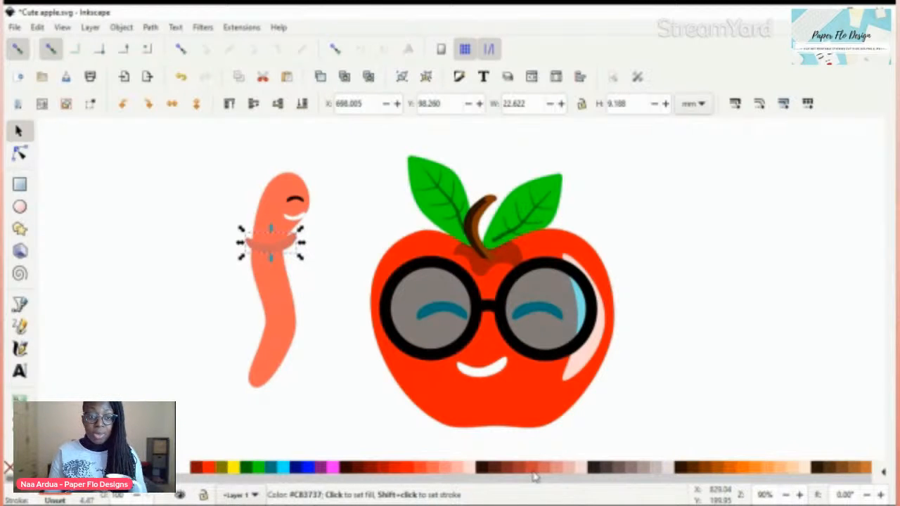
pyautogui.click(420, 476)
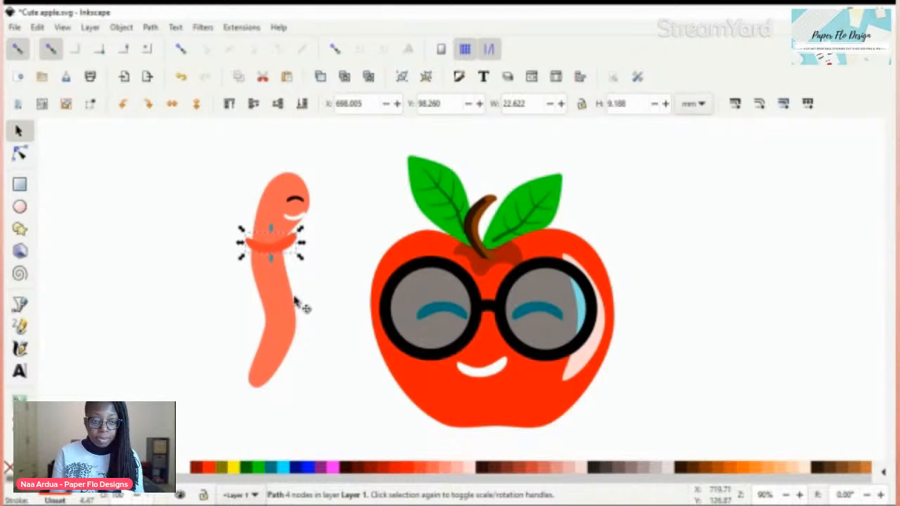
# Step: Recolour the band with an averaged colour sampled from the area where it meets the worm's body
pyautogui.press('d')
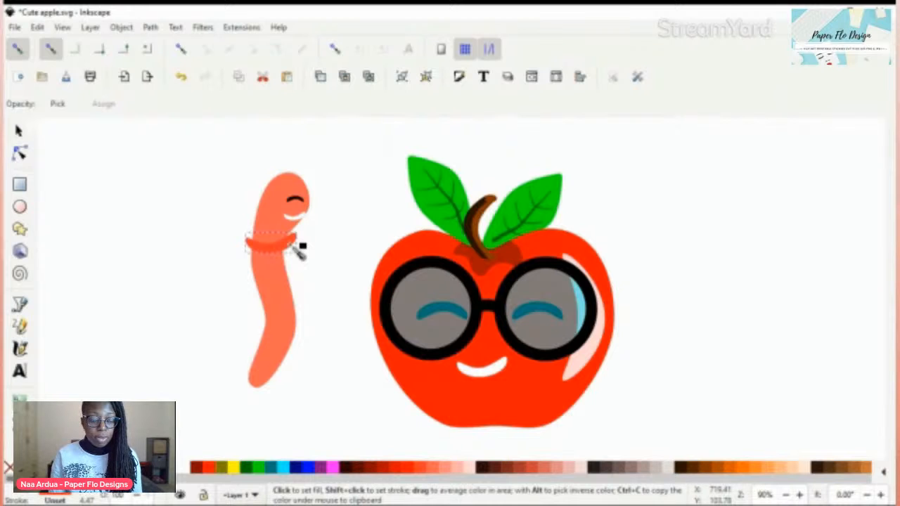
pyautogui.moveTo(262, 253); pyautogui.dragTo(270, 259)
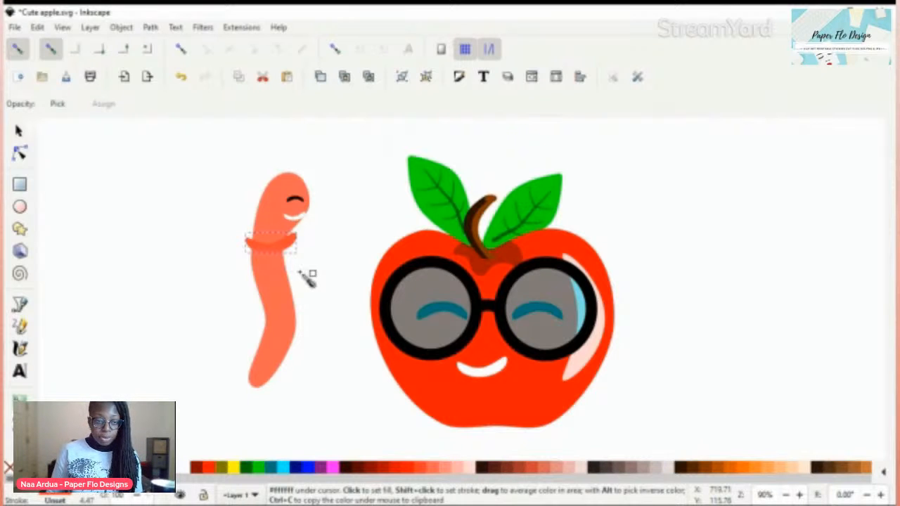
pyautogui.press('s')
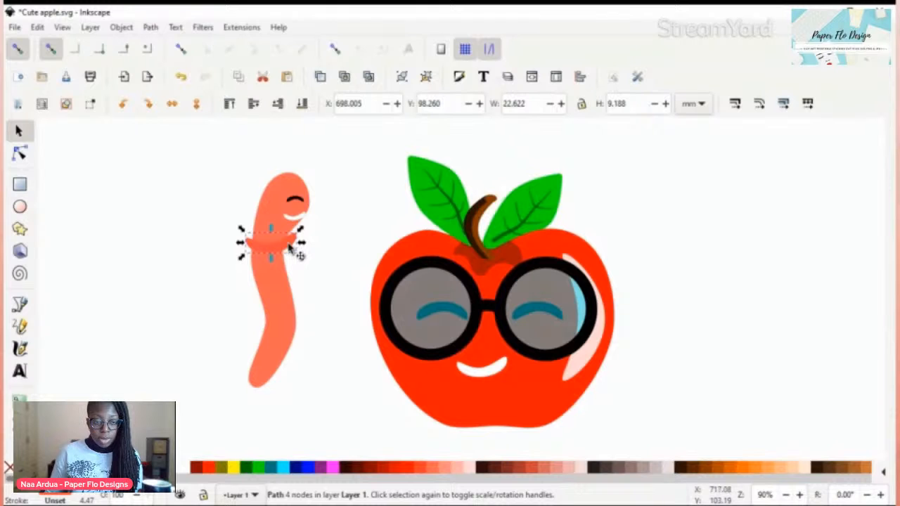
# Step: Move the band to the worm's lower body and stamp copies of it at intervals up to the upper body
pyautogui.moveTo(290, 246); pyautogui.dragTo(289, 356)
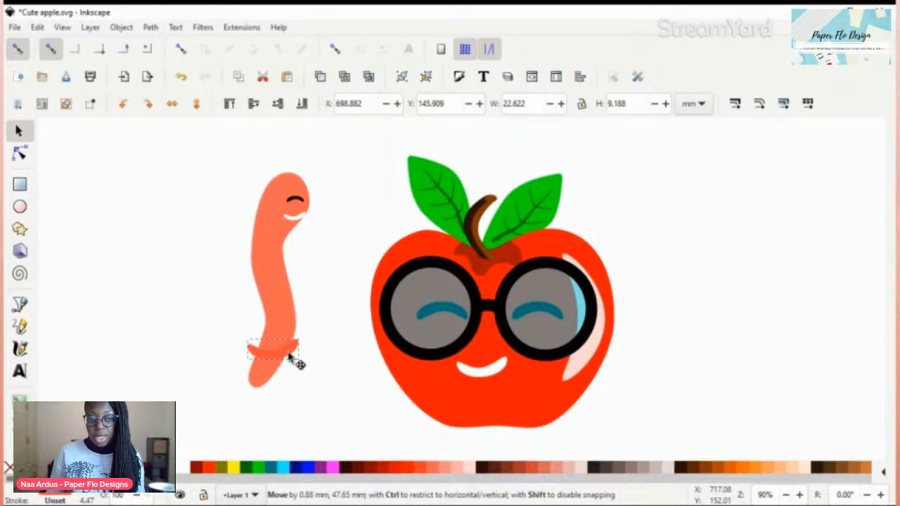
pyautogui.moveTo(289, 357); pyautogui.dragTo(289, 356)
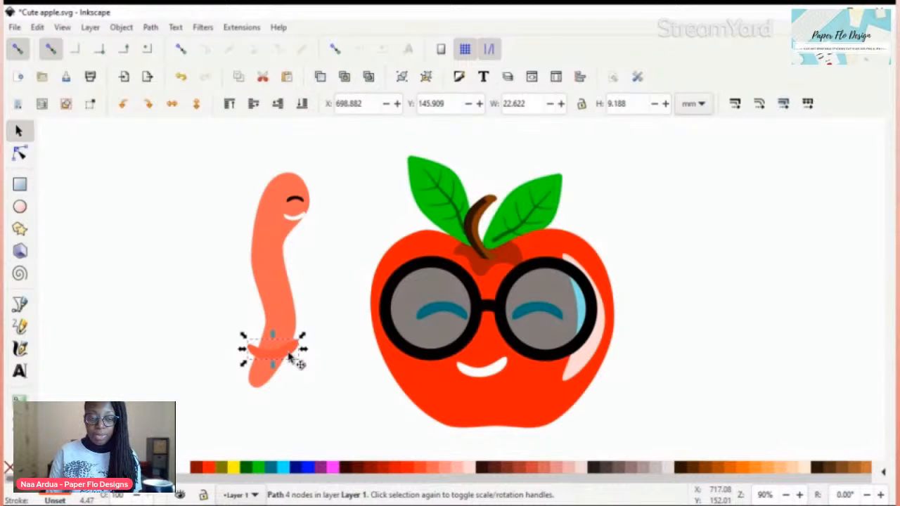
pyautogui.moveTo(290, 357); pyautogui.dragTo(284, 255)
pyautogui.press('space')
pyautogui.press('space')
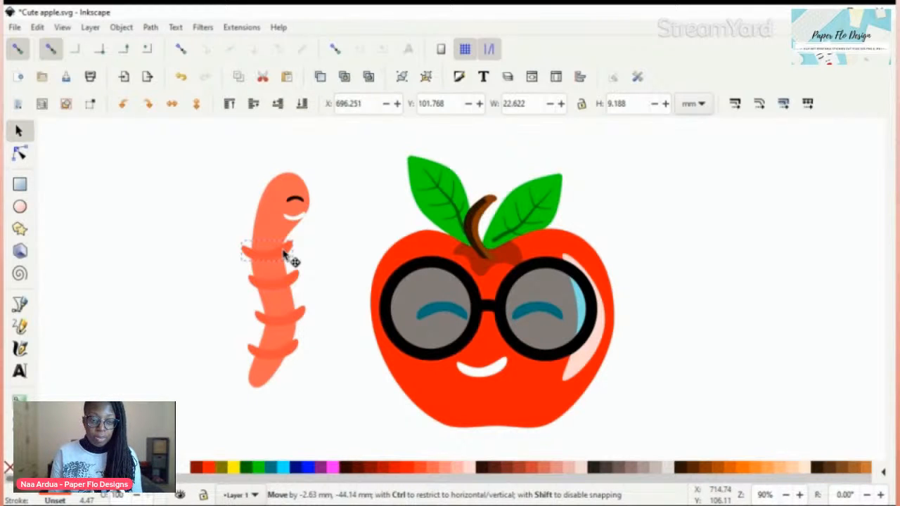
pyautogui.press('space')
# Step: Tilt the topmost band to follow the body's curve and position it just below the worm's smile
pyautogui.click(281, 225)
pyautogui.moveTo(284, 251)
pyautogui.mouseDown()
pyautogui.moveTo(281, 225)
pyautogui.moveTo(294, 250)
pyautogui.moveTo(282, 236)
pyautogui.mouseUp()
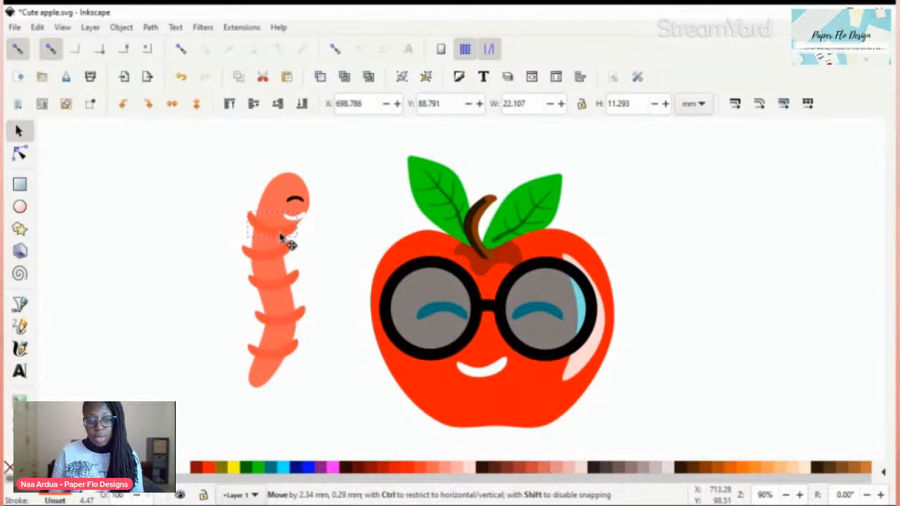
pyautogui.moveTo(281, 237); pyautogui.dragTo(281, 237)
pyautogui.click(328, 244)
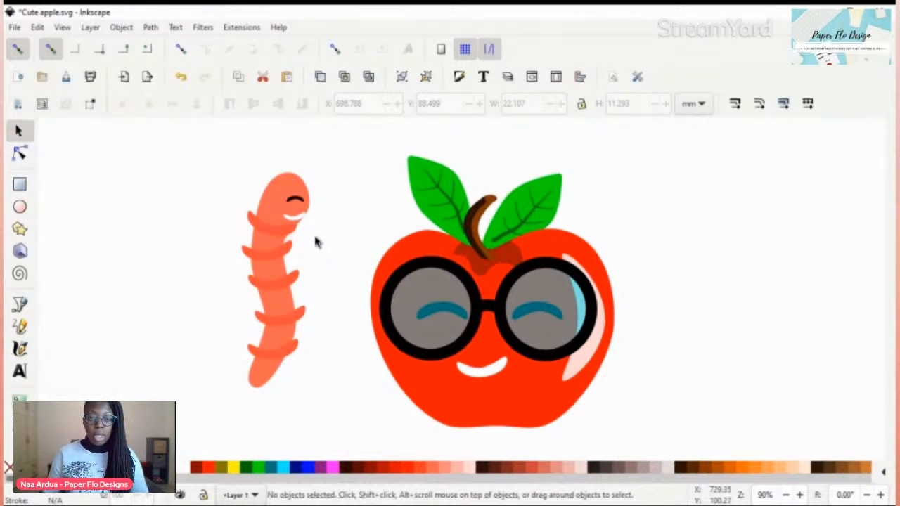
# Step: Narrow the topmost band from its left side to about 18.9 mm so it fits within the body
pyautogui.click(244, 224)
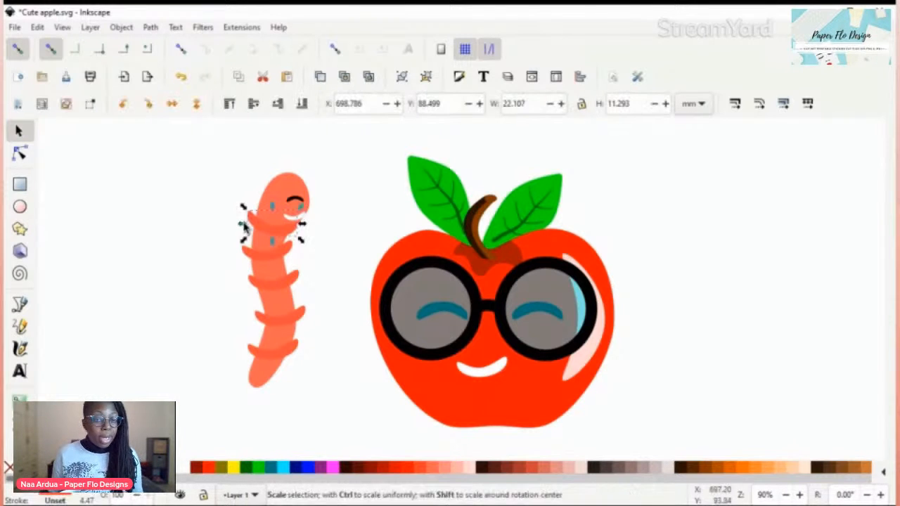
pyautogui.moveTo(245, 225); pyautogui.dragTo(254, 227)
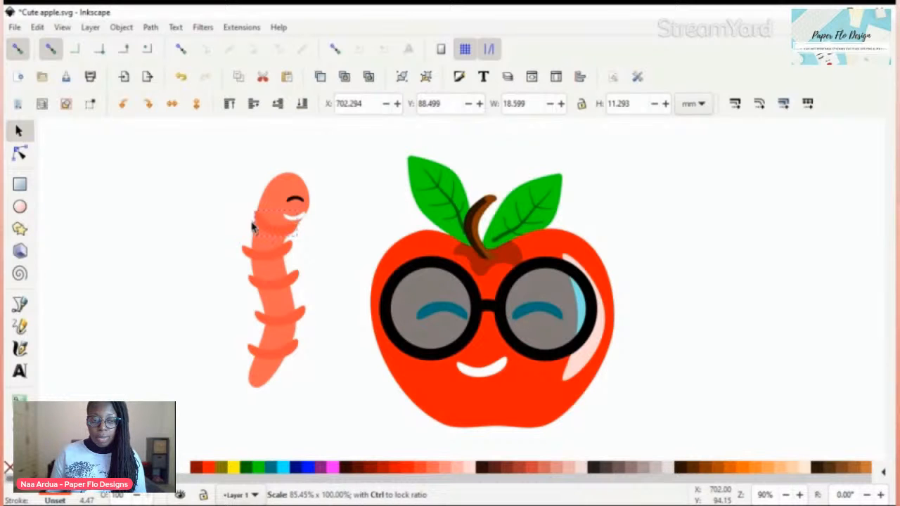
pyautogui.moveTo(253, 227); pyautogui.dragTo(252, 227)
pyautogui.press('Escape')
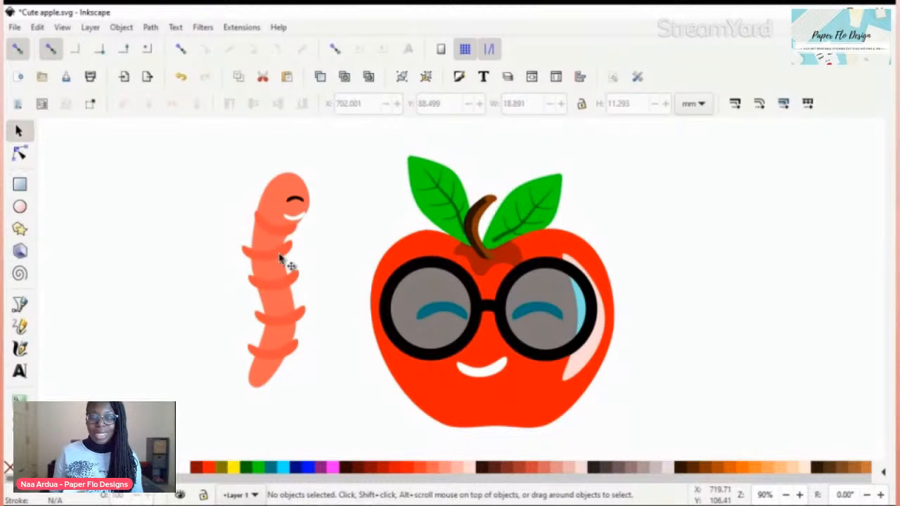
# Step: Narrow the second band from the top to about 15.3 mm, fitting both ends to the body's edges
pyautogui.click(288, 261)
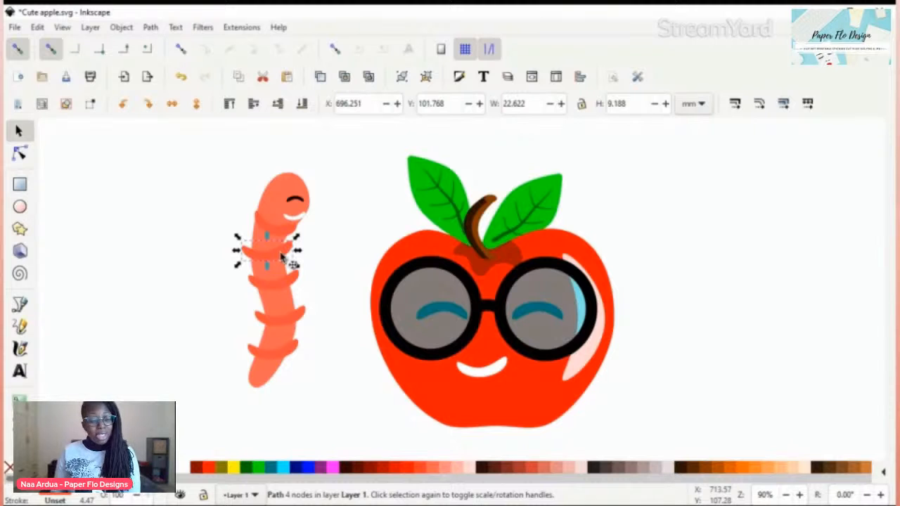
pyautogui.click(281, 257)
pyautogui.moveTo(237, 265); pyautogui.dragTo(290, 258)
pyautogui.click(250, 258)
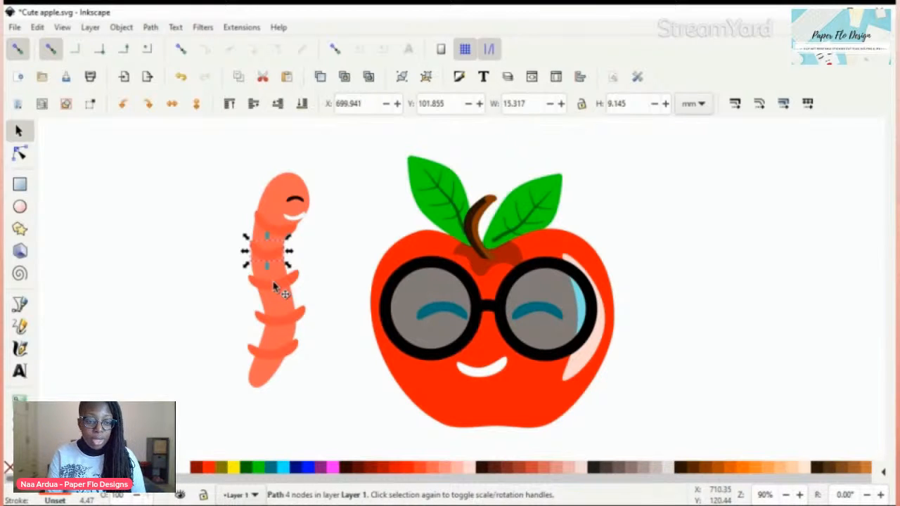
# Step: Narrow the third band to about 16.5 mm and the fourth band to about 12.4 mm to fit the body
pyautogui.click(274, 283)
pyautogui.moveTo(244, 281); pyautogui.dragTo(294, 286)
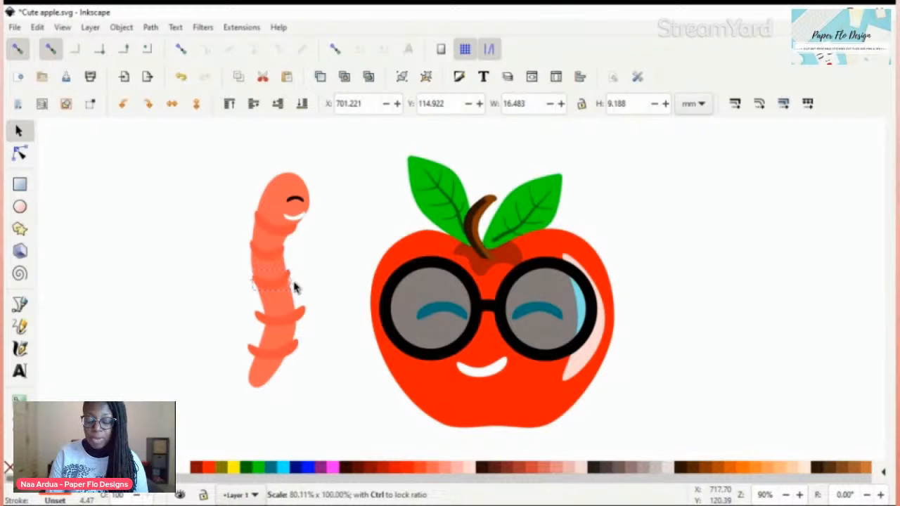
pyautogui.click(307, 315)
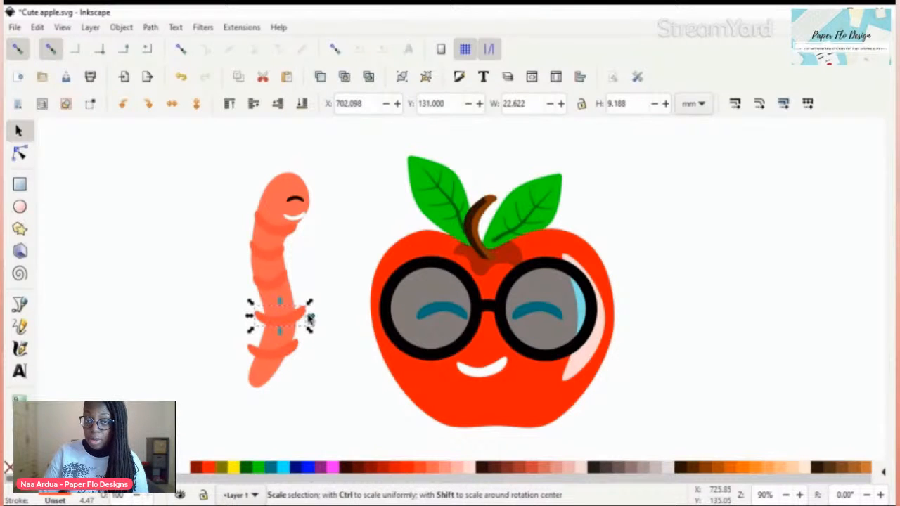
pyautogui.moveTo(310, 320); pyautogui.dragTo(262, 322)
pyautogui.click(321, 355)
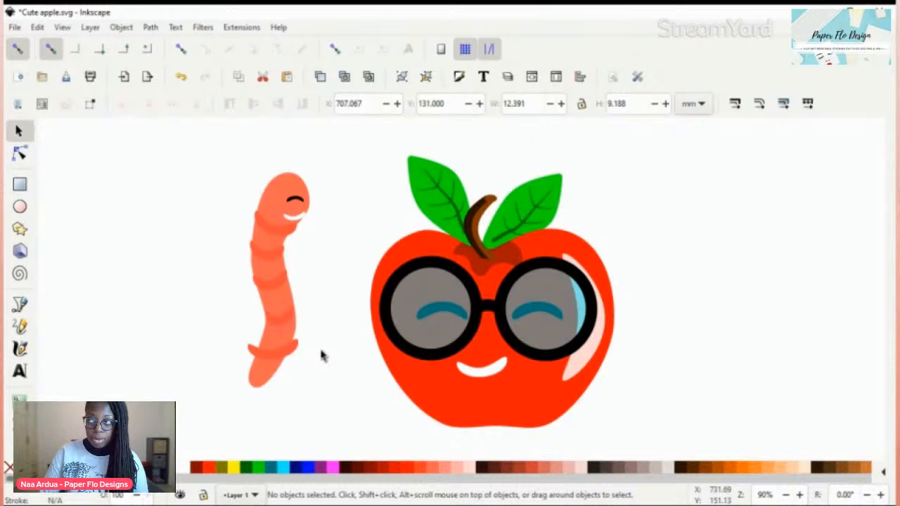
# Step: Narrow the lowest band from both sides to about 14.4 mm so it fits the worm's lower body
pyautogui.click(292, 347)
pyautogui.moveTo(303, 350); pyautogui.dragTo(300, 352)
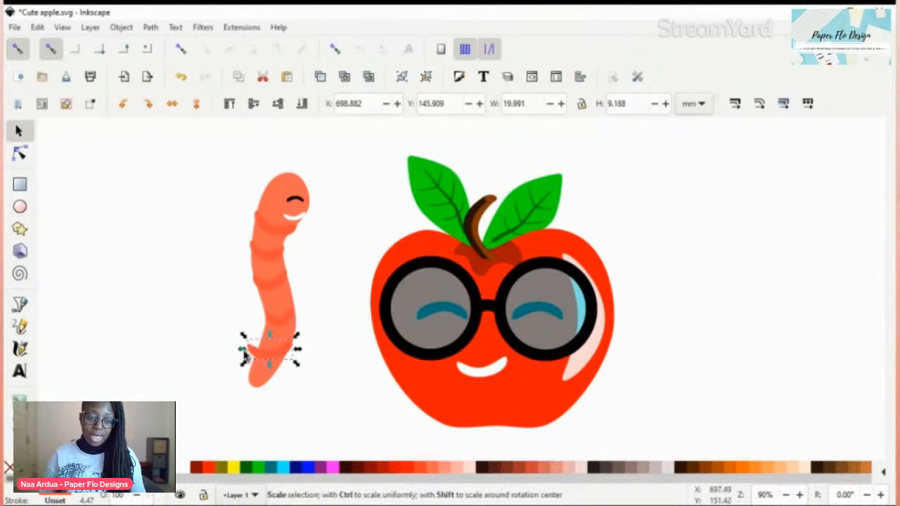
pyautogui.moveTo(243, 354); pyautogui.dragTo(257, 351)
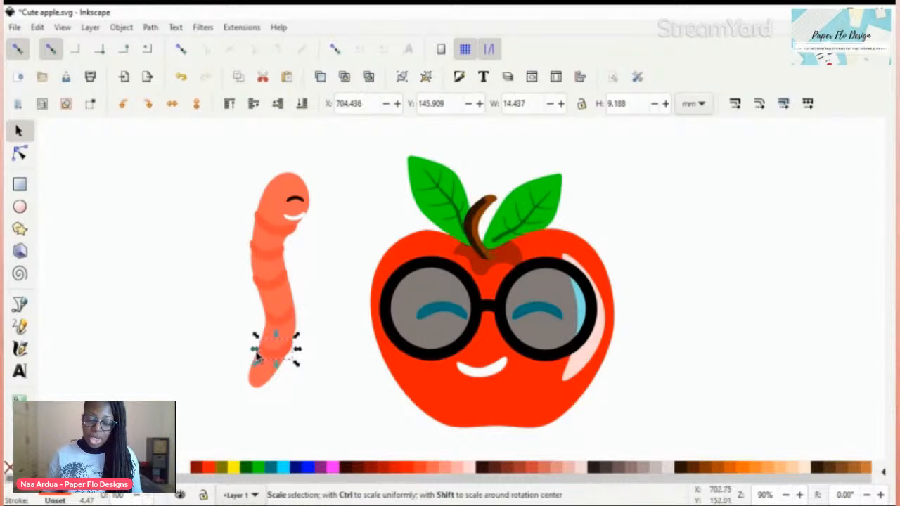
pyautogui.click(301, 376)
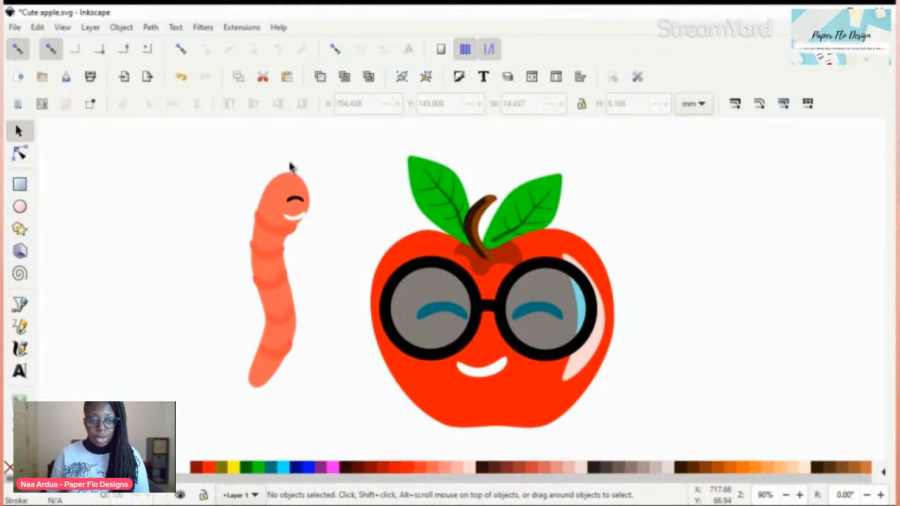
# Step: Reduce the worm's smile to about 7.3 by 3 mm and reposition it beneath the eye near the head's edge
pyautogui.moveTo(292, 216); pyautogui.dragTo(295, 217)
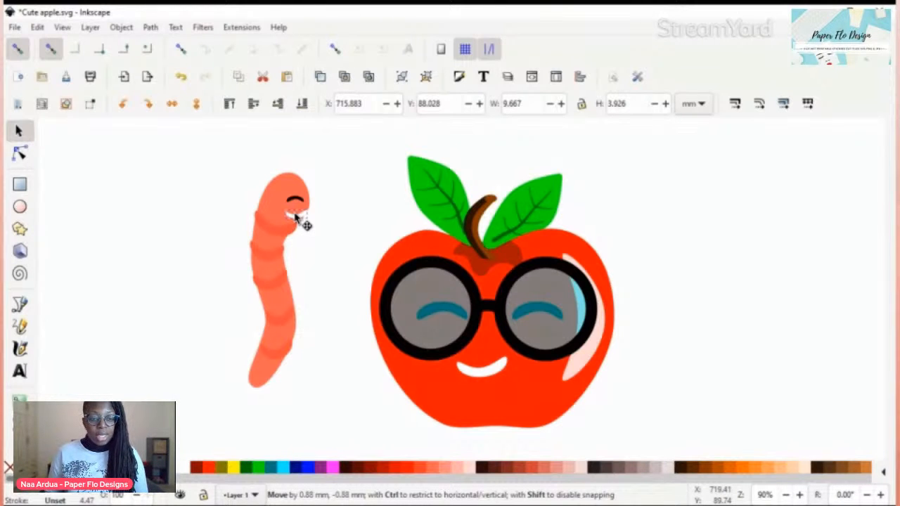
pyautogui.moveTo(282, 219); pyautogui.dragTo(286, 219)
pyautogui.click(321, 204)
pyautogui.click(301, 215)
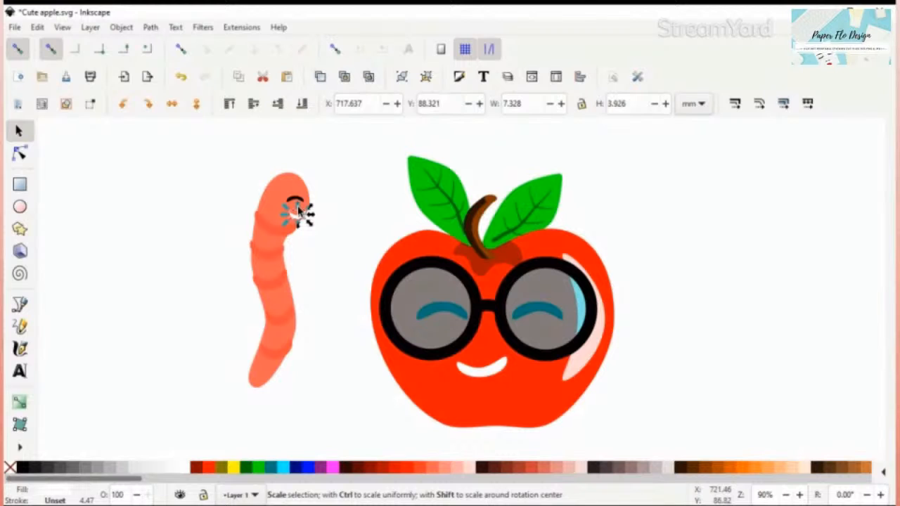
pyautogui.click(314, 213)
pyautogui.moveTo(298, 206); pyautogui.dragTo(299, 216)
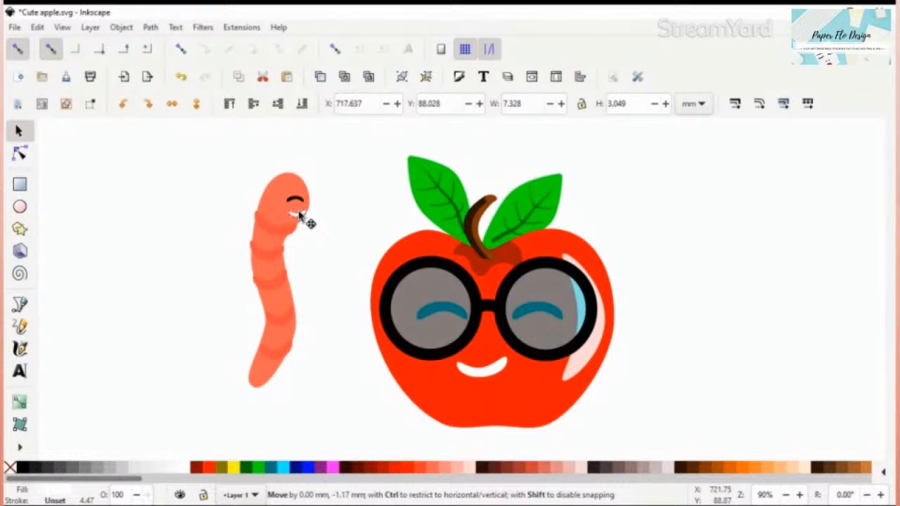
pyautogui.moveTo(300, 217); pyautogui.dragTo(301, 220)
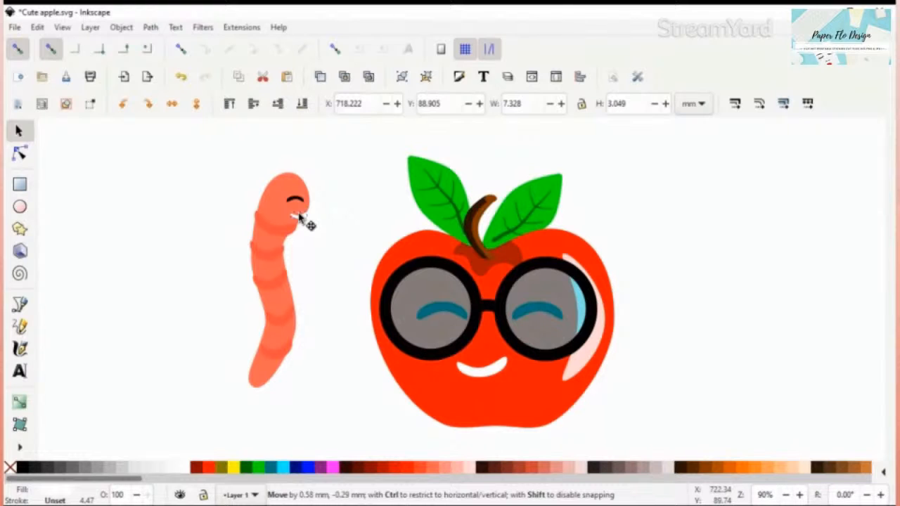
pyautogui.click(325, 187)
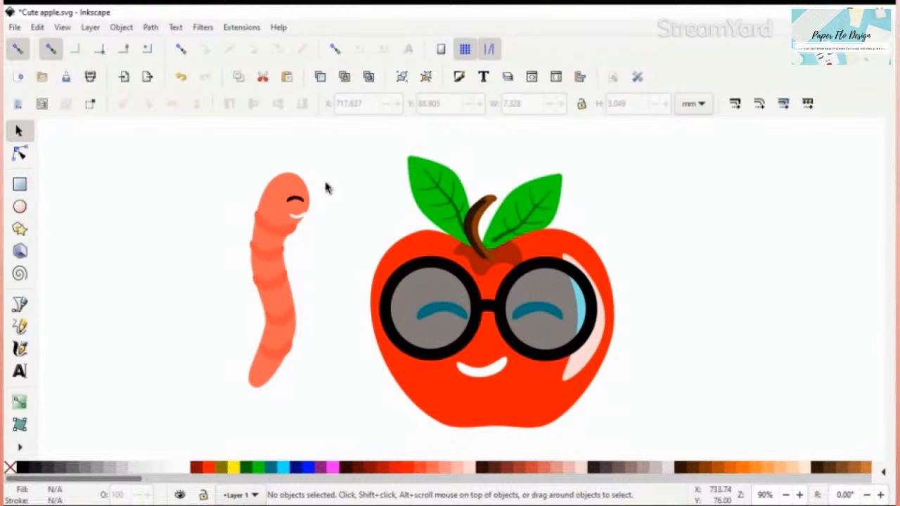
# Step: Narrow the worm's smile to about 5.6 mm so it sits within the head's edge
pyautogui.click(296, 220)
pyautogui.moveTo(284, 222); pyautogui.dragTo(286, 222)
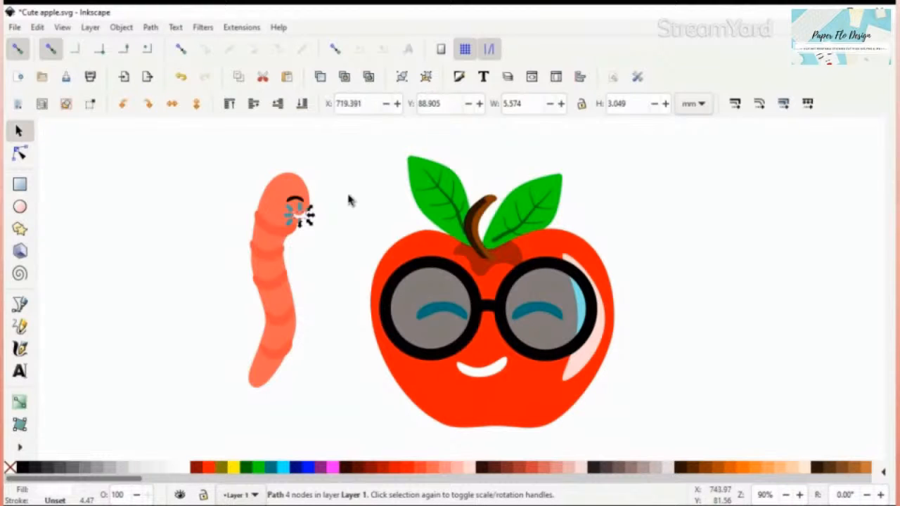
pyautogui.click(209, 149)
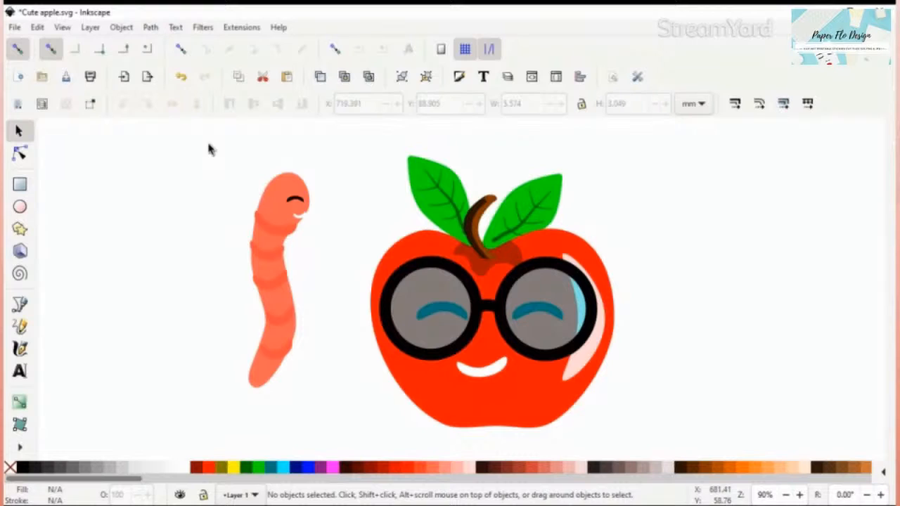
# Step: Group all of the worm's parts and move the group slightly farther away from the apple
pyautogui.moveTo(208, 149); pyautogui.dragTo(329, 419)
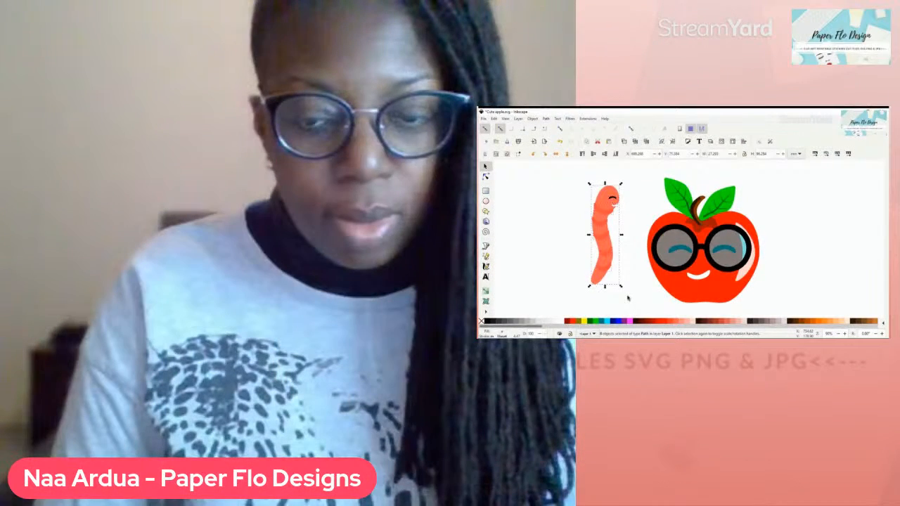
pyautogui.hotkey('ctrl', 'g')
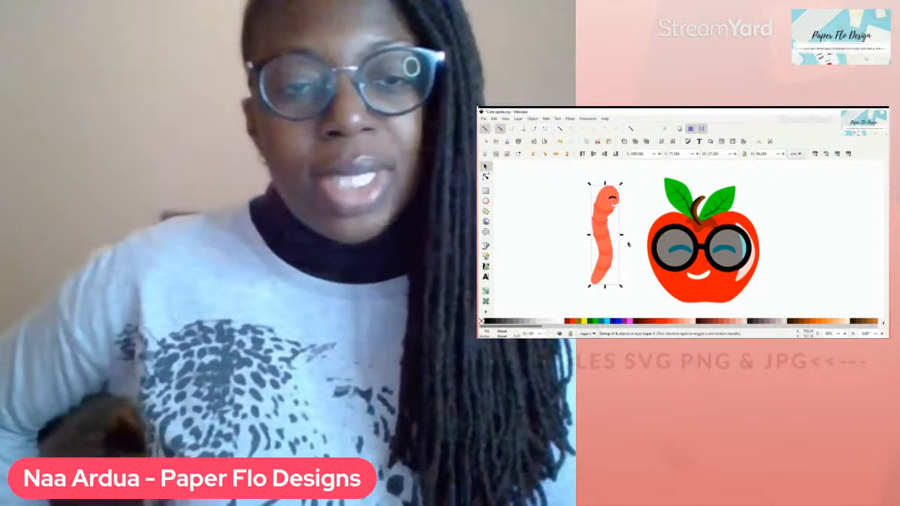
pyautogui.click(637, 219)
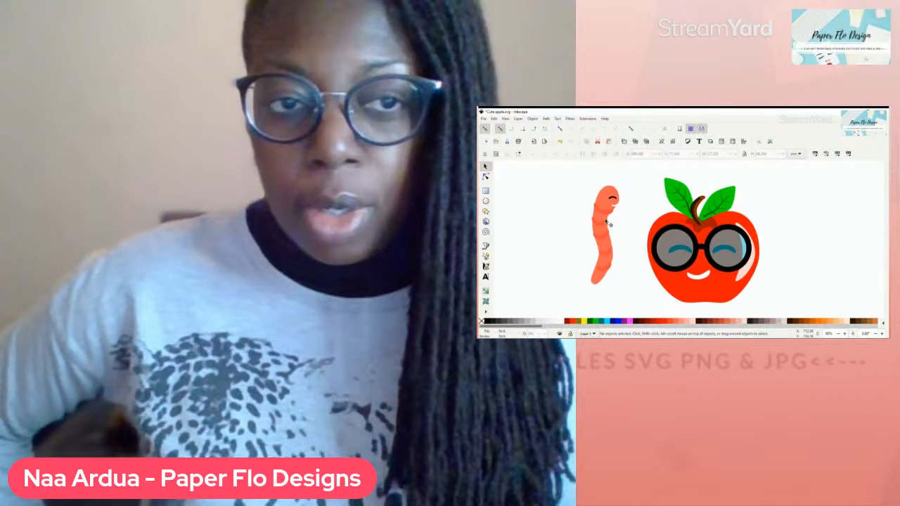
pyautogui.moveTo(604, 204); pyautogui.dragTo(596, 202)
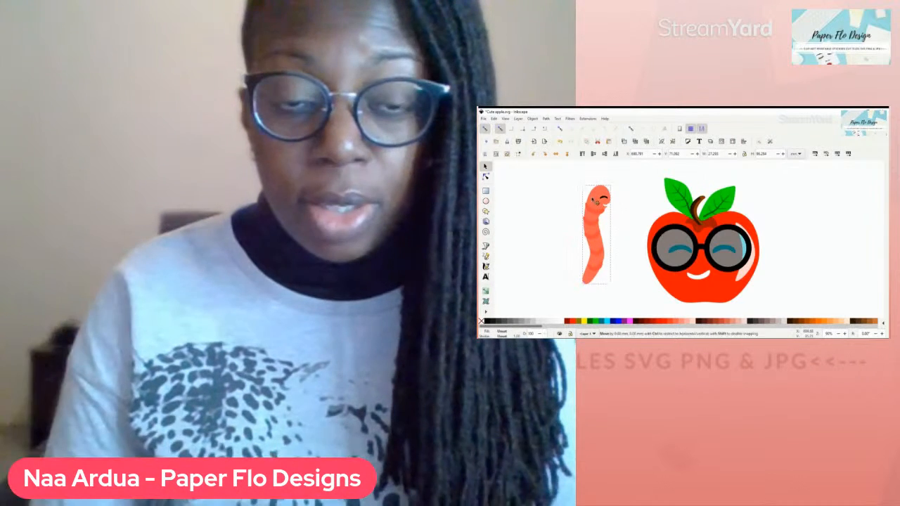
pyautogui.press('Escape')
# Step: Reshape the top of the worm's head by adjusting the nodes along its upper outline
pyautogui.click(592, 194)
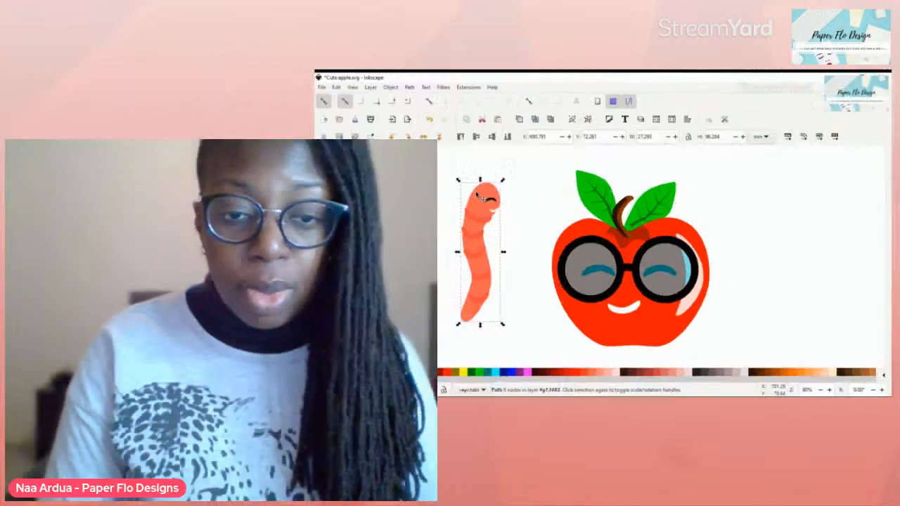
pyautogui.doubleClick(251, 190)
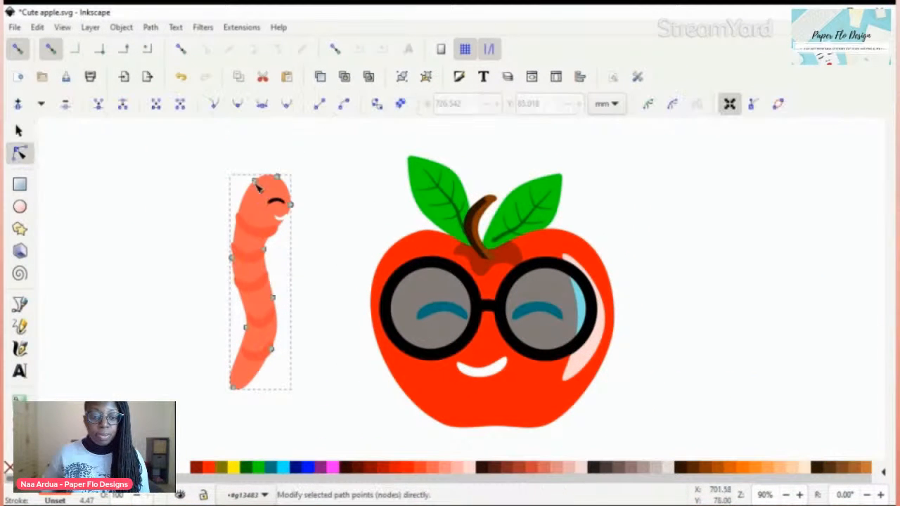
pyautogui.moveTo(255, 182); pyautogui.dragTo(248, 178)
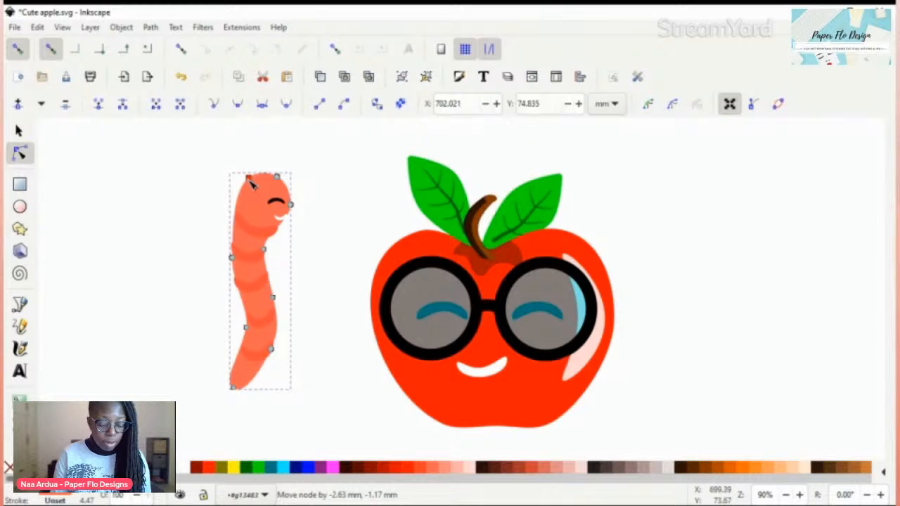
pyautogui.moveTo(251, 181); pyautogui.dragTo(254, 183)
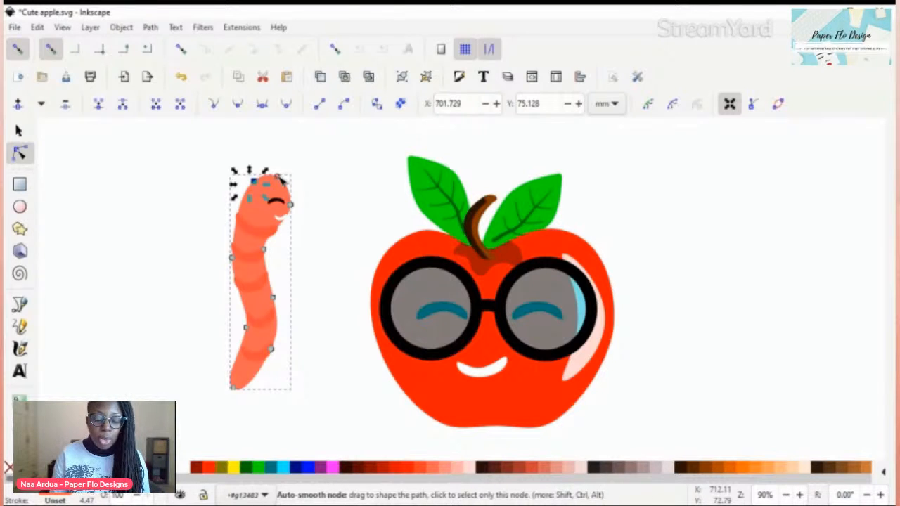
pyautogui.click(343, 195)
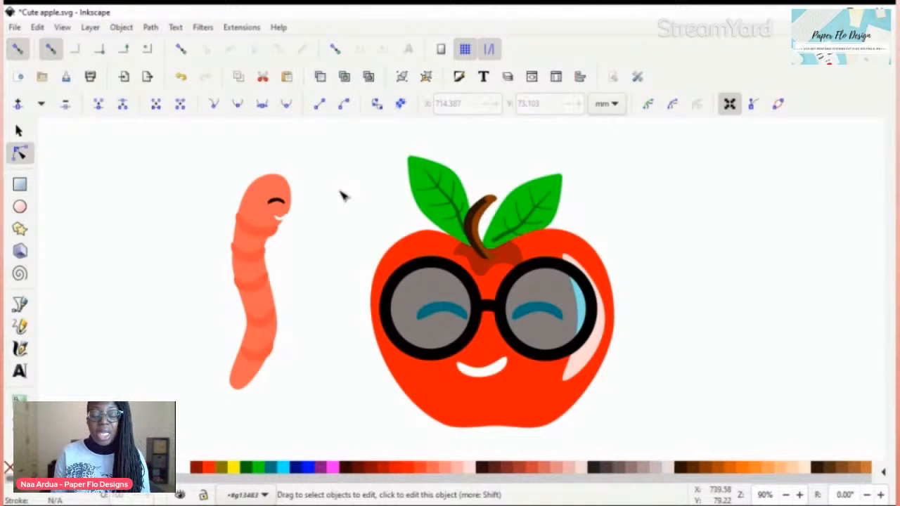
# Step: Move all eight parts of the worm onto the apple's upper right side, overlapping the glasses' rim, at about X 842.2, Y 47.2 mm
pyautogui.moveTo(188, 153); pyautogui.dragTo(323, 420)
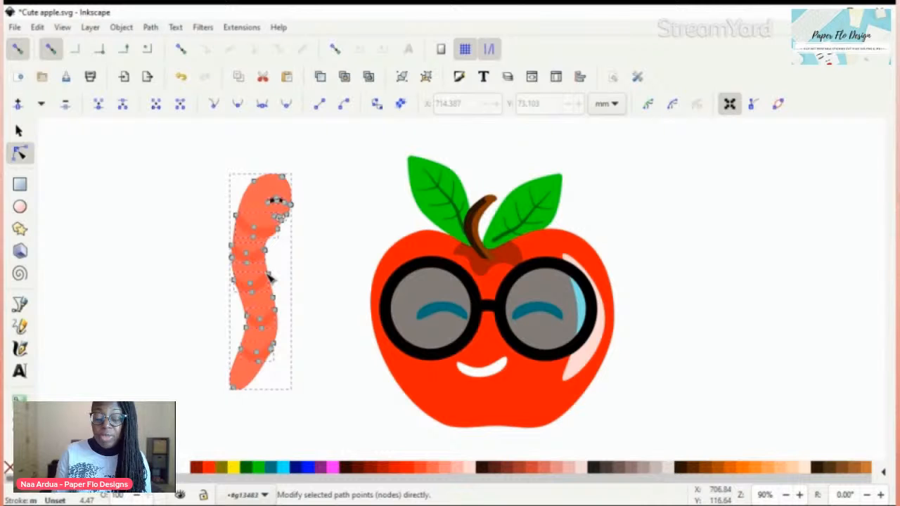
pyautogui.press('s')
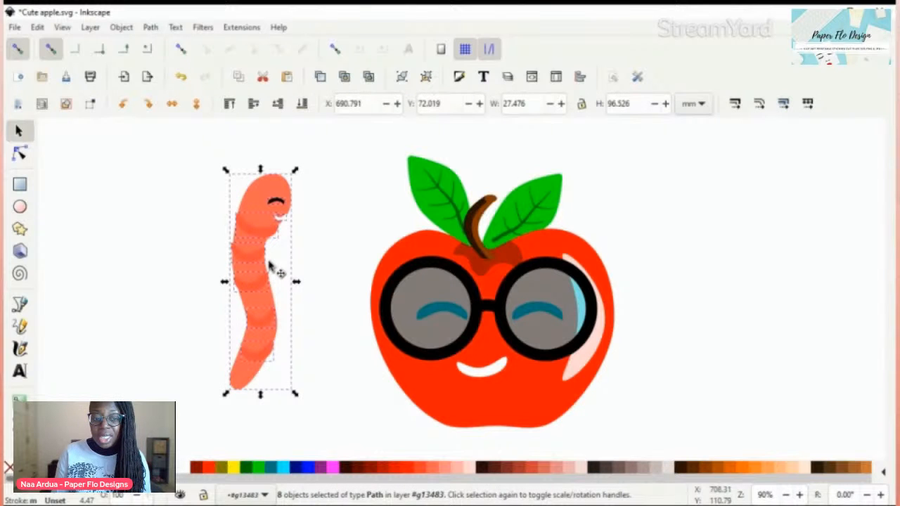
pyautogui.moveTo(269, 265); pyautogui.dragTo(582, 199)
pyautogui.moveTo(701, 235); pyautogui.dragTo(641, 265)
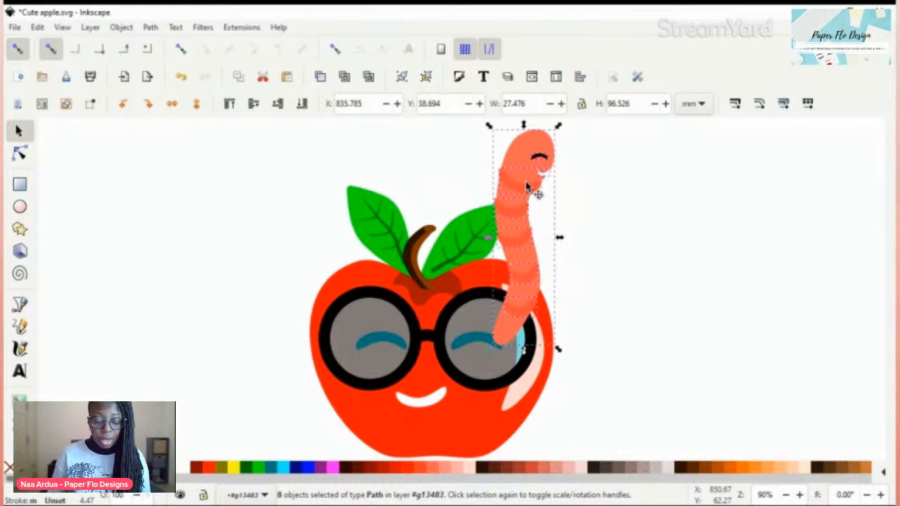
pyautogui.moveTo(527, 187); pyautogui.dragTo(541, 209)
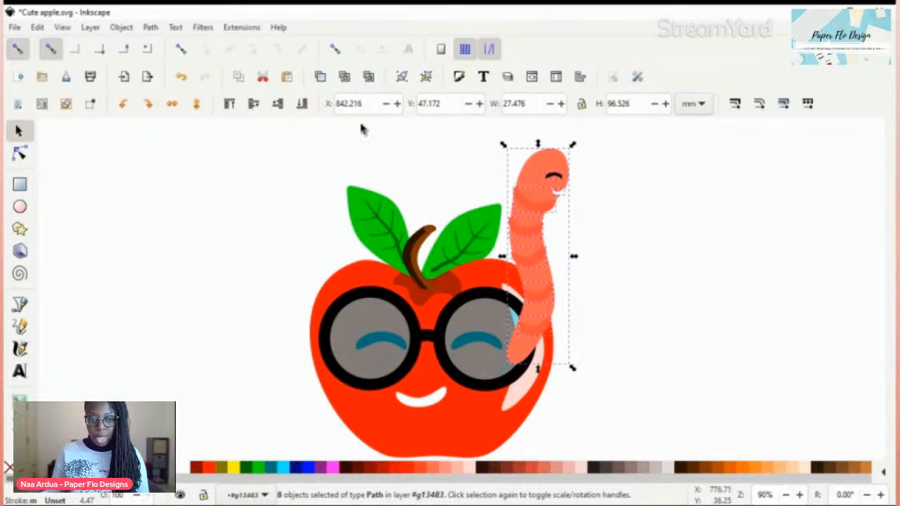
# Step: Select the worm's body, bands, eye and smile together and group the eight parts
pyautogui.click(659, 235)
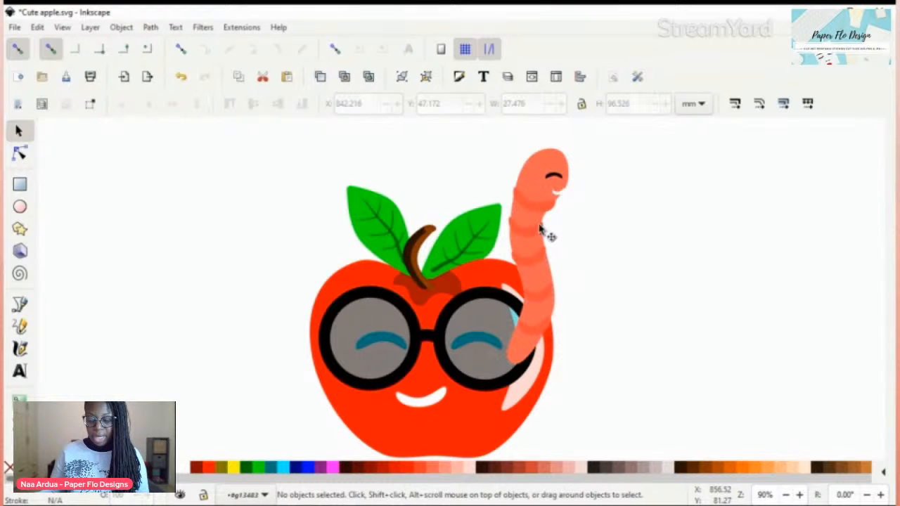
pyautogui.click(538, 349)
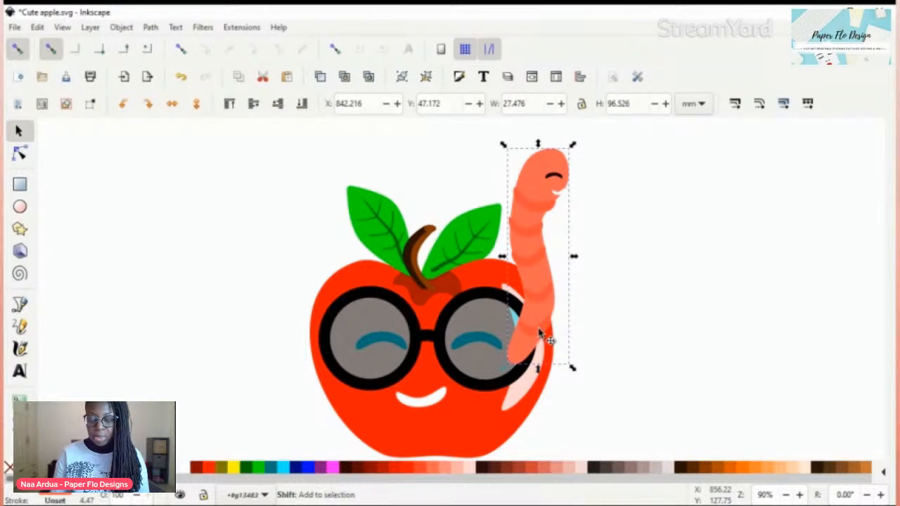
pyautogui.keyDown('shift'); pyautogui.click(542, 341); pyautogui.keyUp('shift')
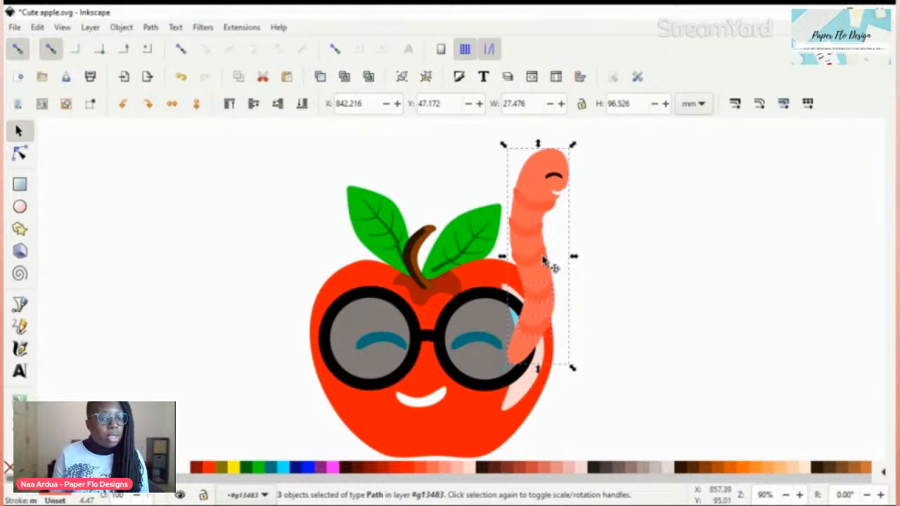
pyautogui.keyDown('shift'); pyautogui.click(570, 199); pyautogui.keyUp('shift')
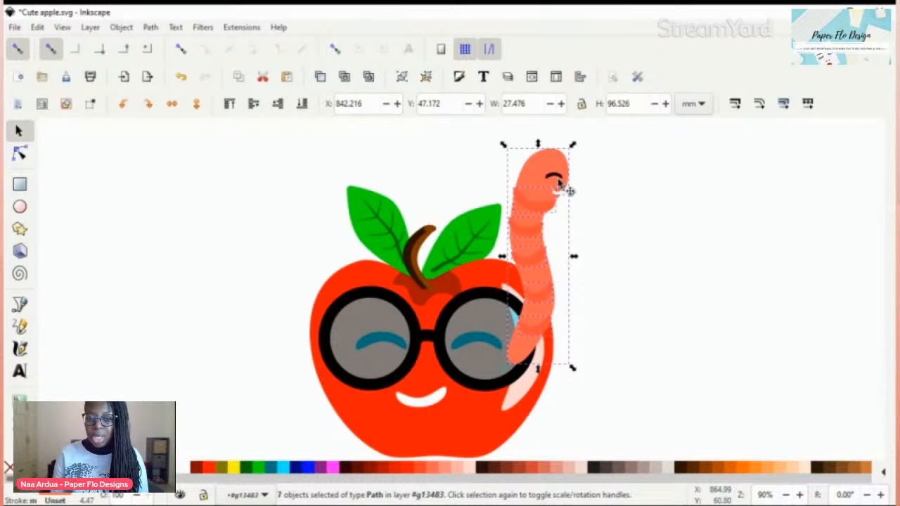
pyautogui.keyDown('shift'); pyautogui.click(558, 182); pyautogui.keyUp('shift')
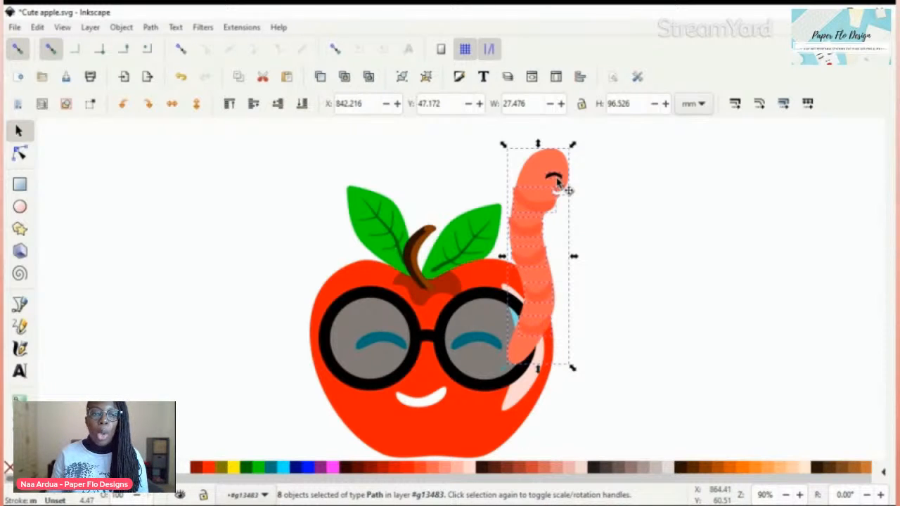
pyautogui.hotkey('ctrl', 'shift', 'g')
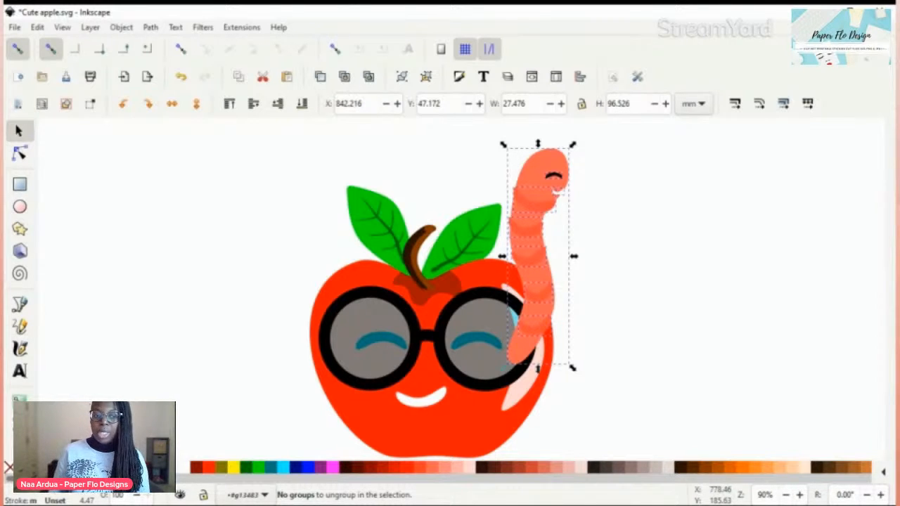
pyautogui.hotkey('ctrl', 'g')
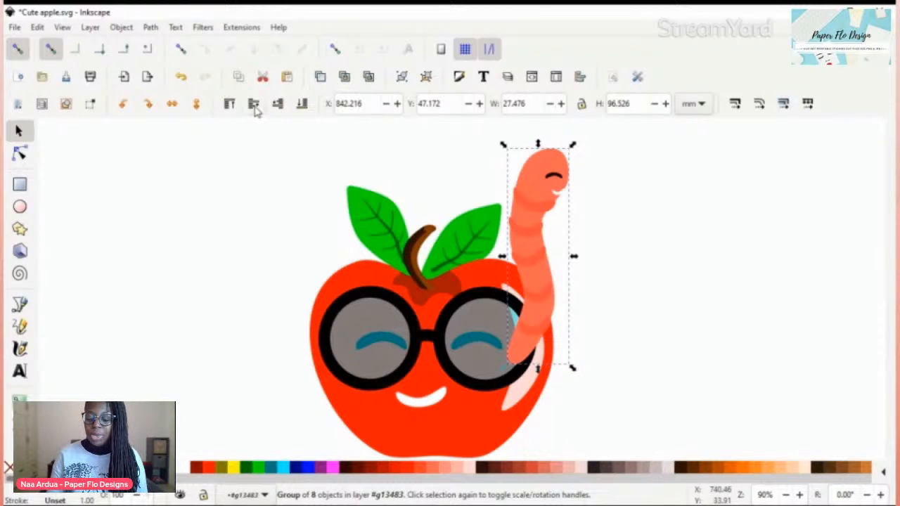
pyautogui.press('Escape')
pyautogui.click(518, 220)
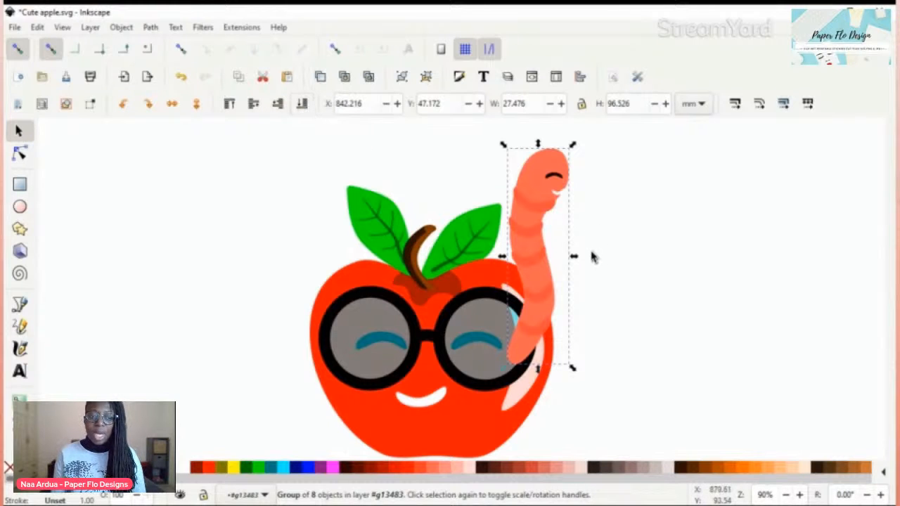
pyautogui.click(607, 225)
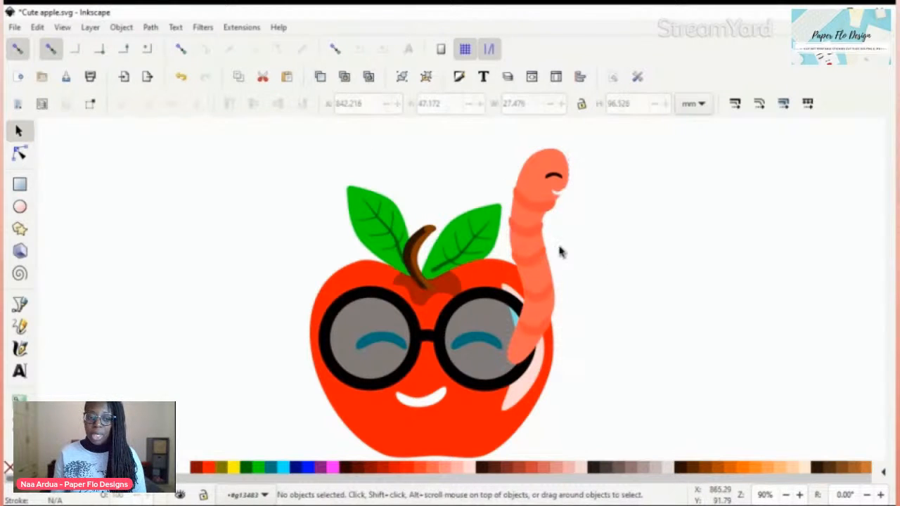
# Step: Move the worm group slightly higher over the apple's right shoulder, to about X 840.8, Y 39.6 mm
pyautogui.moveTo(540, 264); pyautogui.dragTo(559, 243)
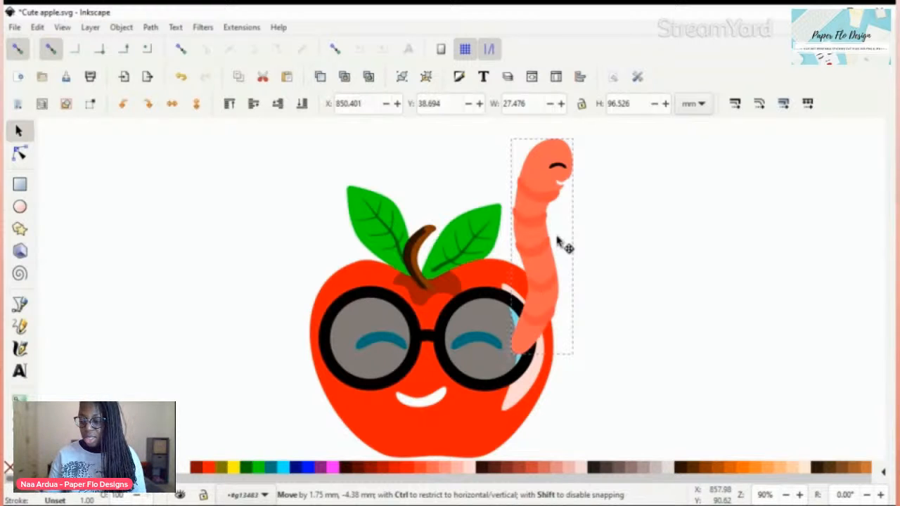
pyautogui.moveTo(557, 241); pyautogui.dragTo(536, 241)
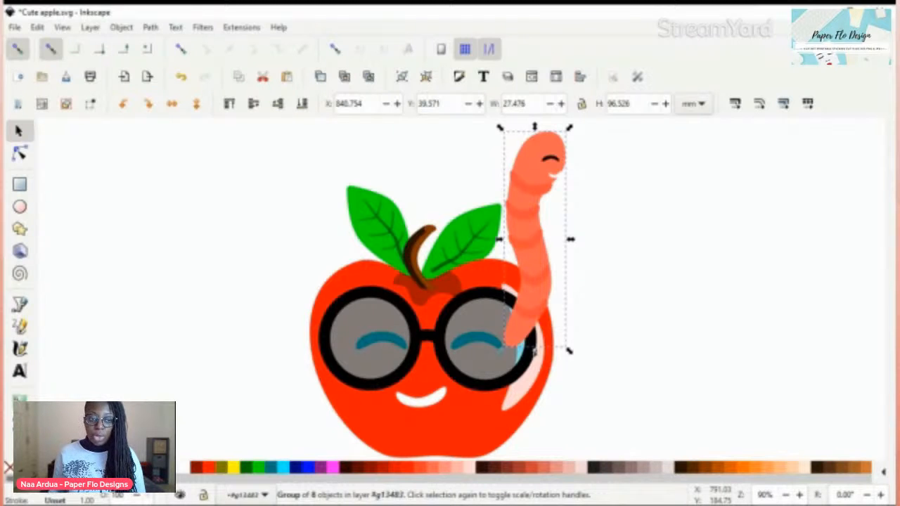
pyautogui.press('ctrl')
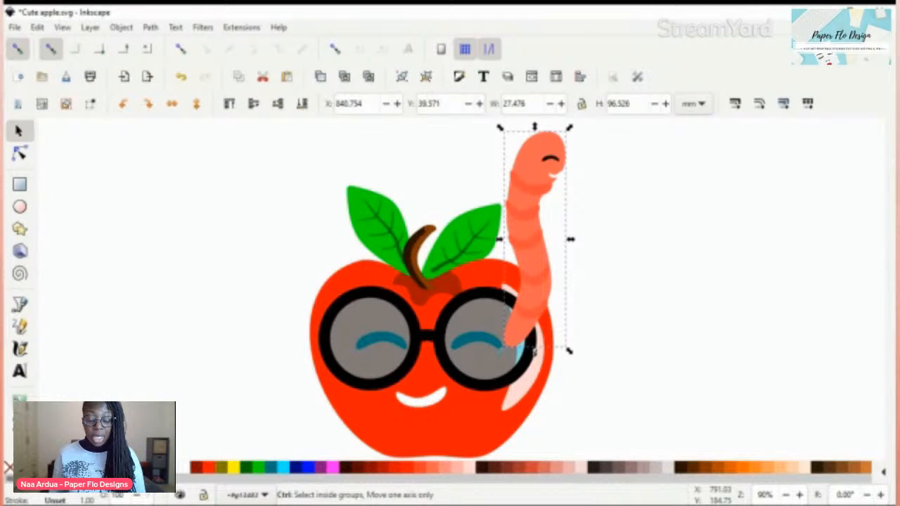
pyautogui.hotkey('ctrl', 'Down')
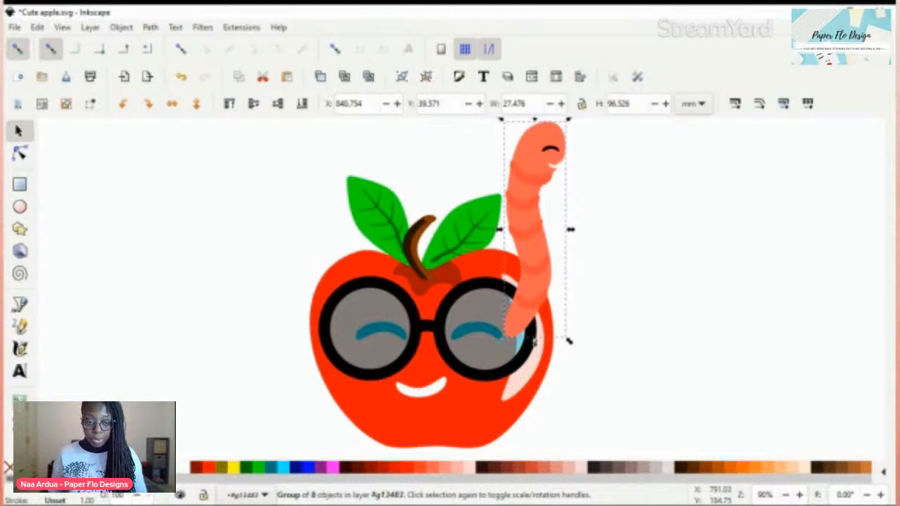
pyautogui.press('ctrl')
pyautogui.hotkey('ctrl', 'Up')
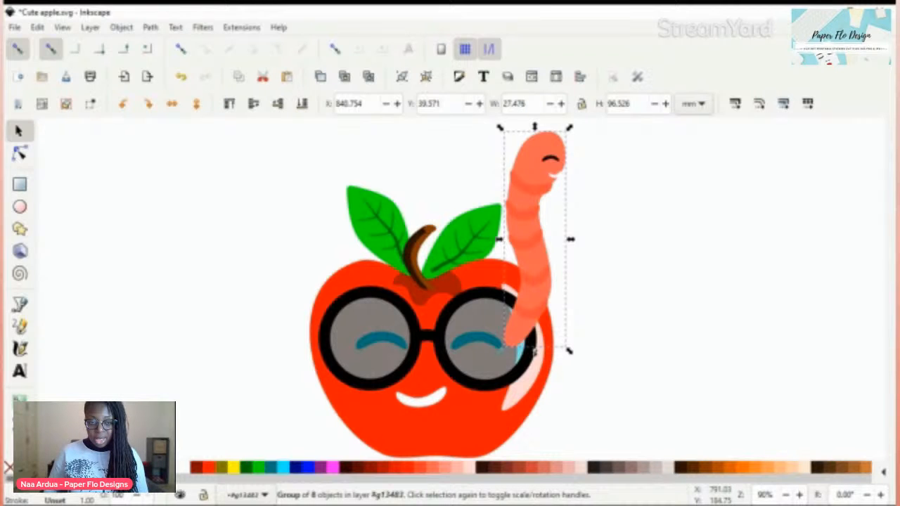
# Step: Select the worm group on the apple and enclose it in another group
pyautogui.click(351, 133)
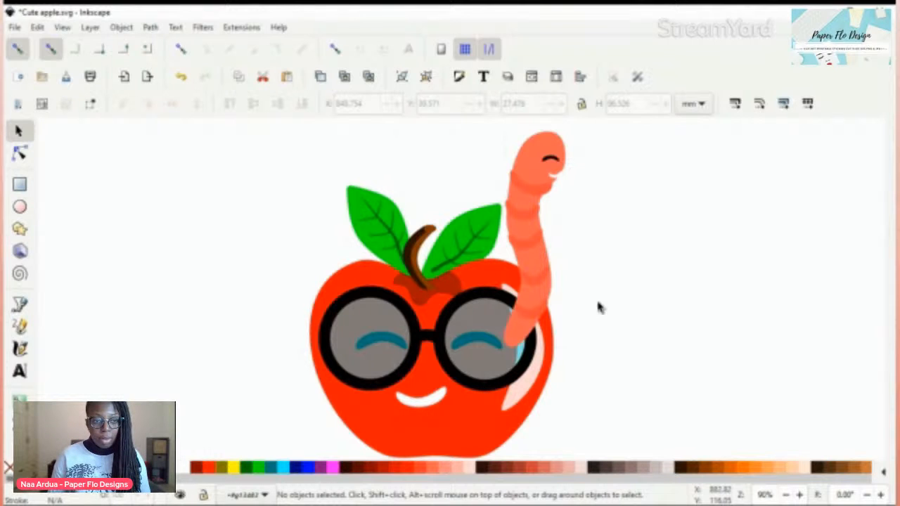
pyautogui.click(534, 349)
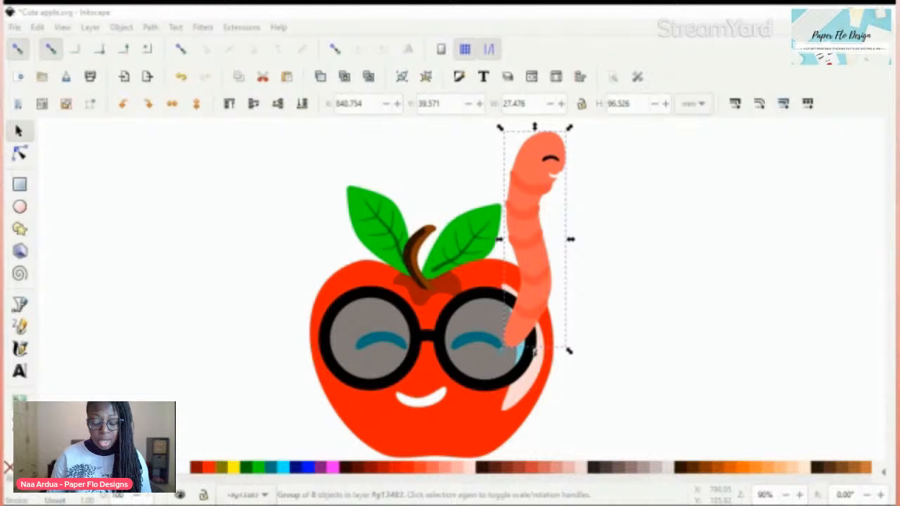
pyautogui.click(641, 280)
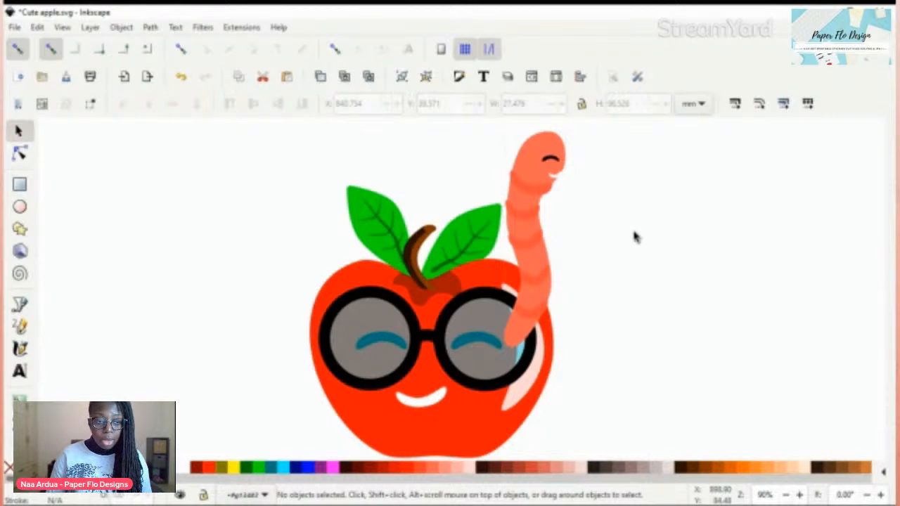
pyautogui.click(533, 233)
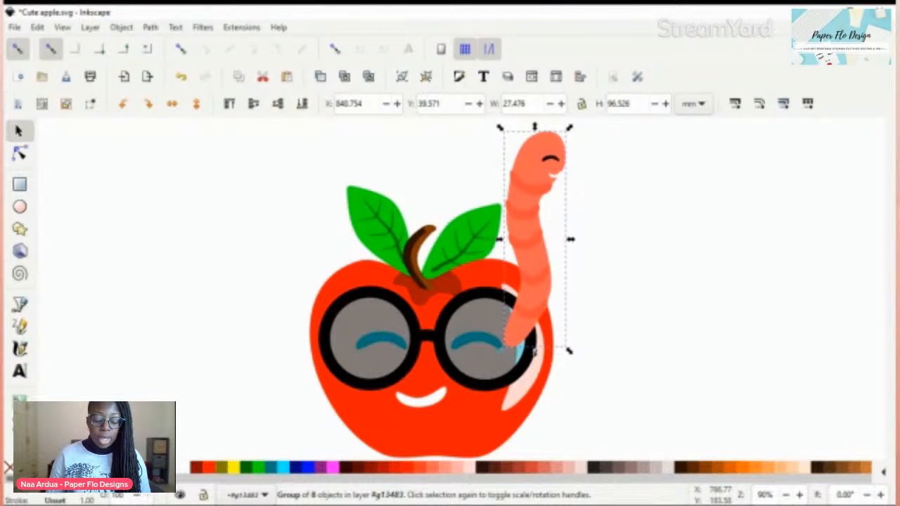
pyautogui.hotkey('ctrl', 'g')
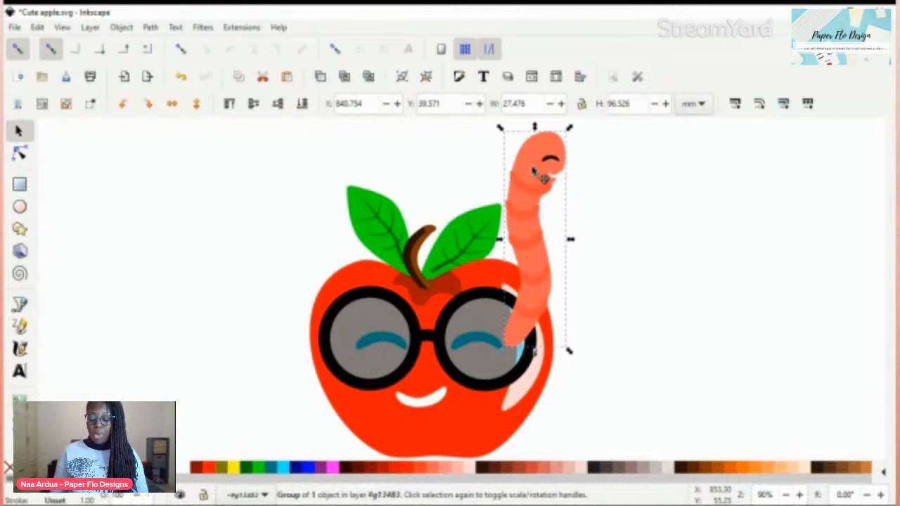
# Step: Deselect the worm and select the apple's red body shape
pyautogui.press('Escape')
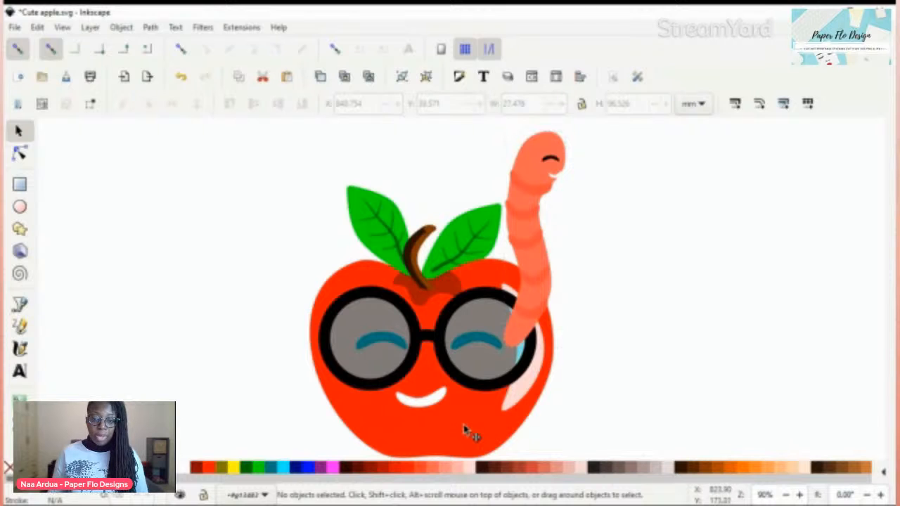
pyautogui.click(466, 429)
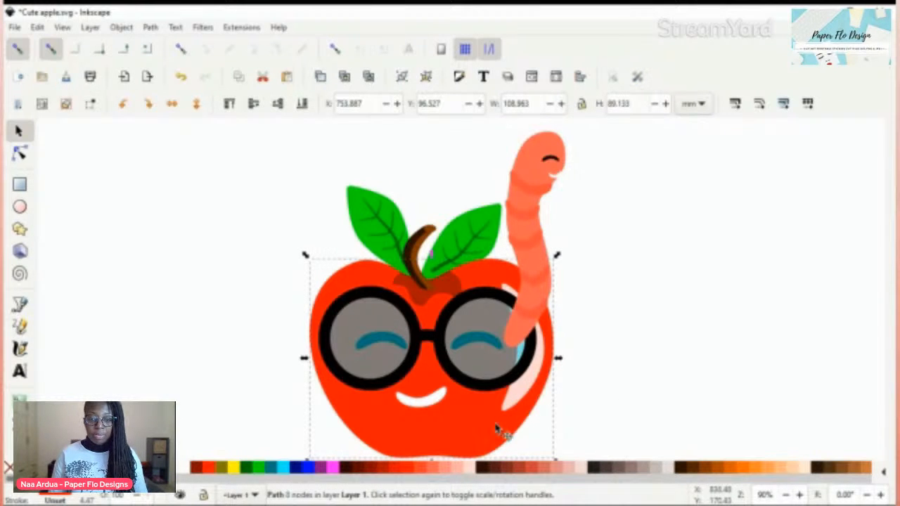
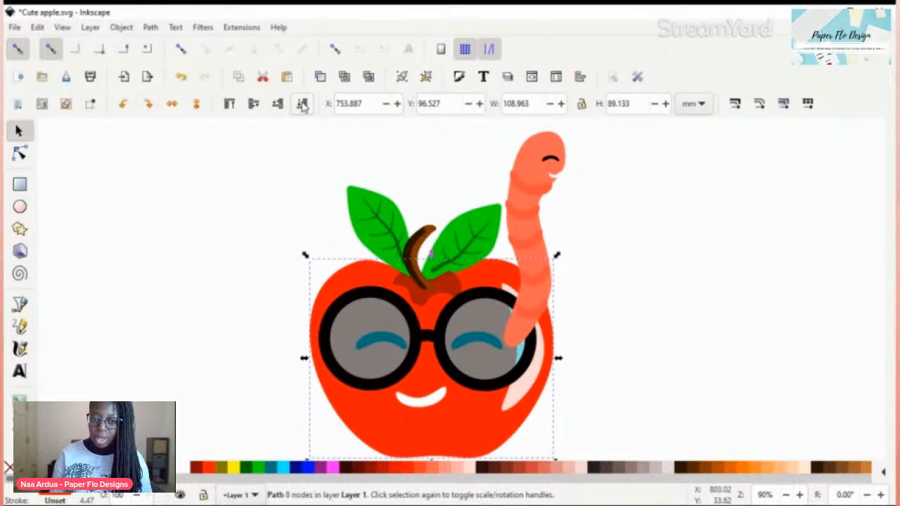
# Step: Undo the last stacking change of the apple's red body, try raising it level by level, and revert the raises
pyautogui.hotkey('ctrl', 'z')
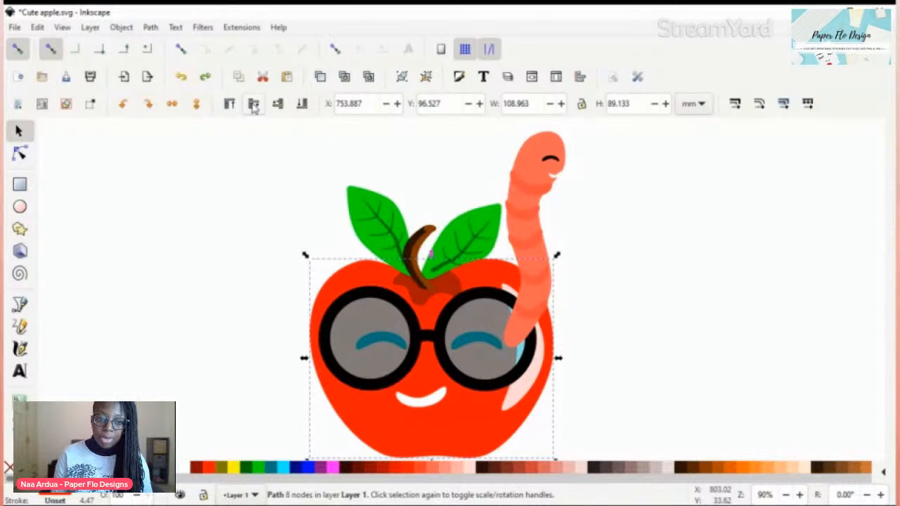
pyautogui.click(254, 104)
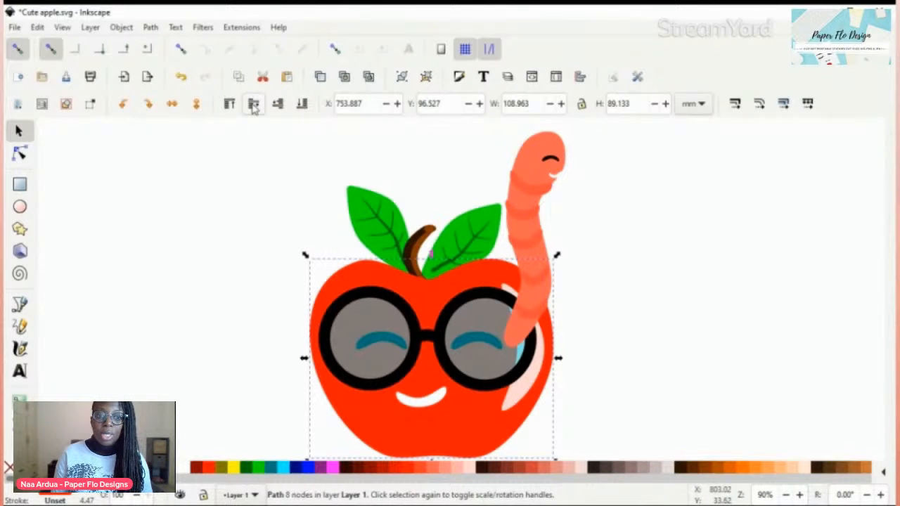
pyautogui.click(254, 104)
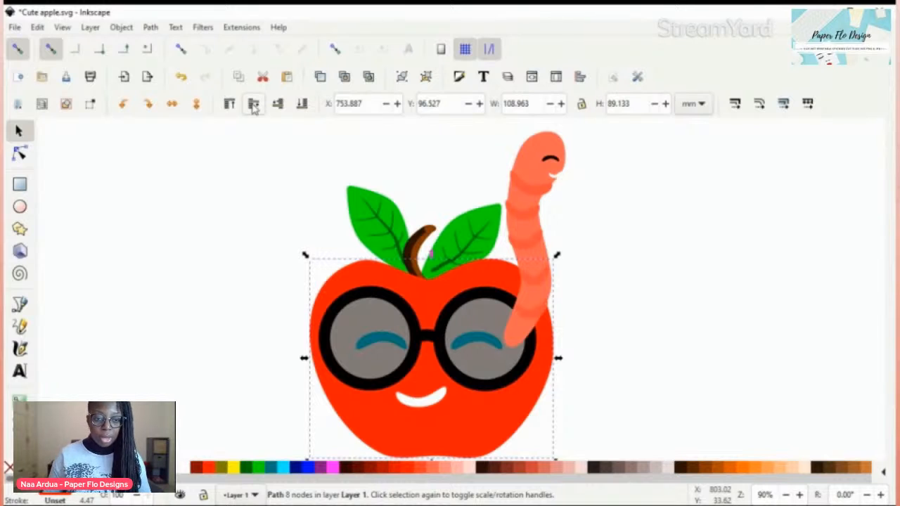
pyautogui.click(181, 77)
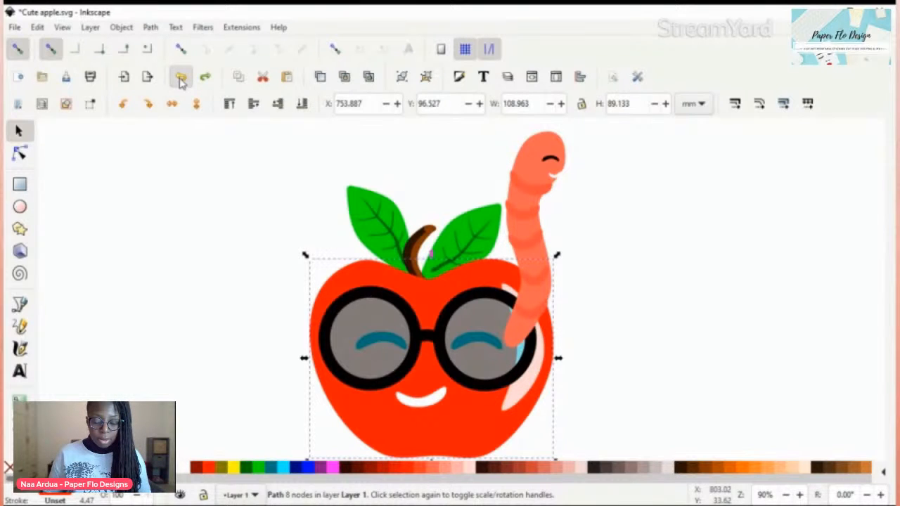
pyautogui.click(180, 78)
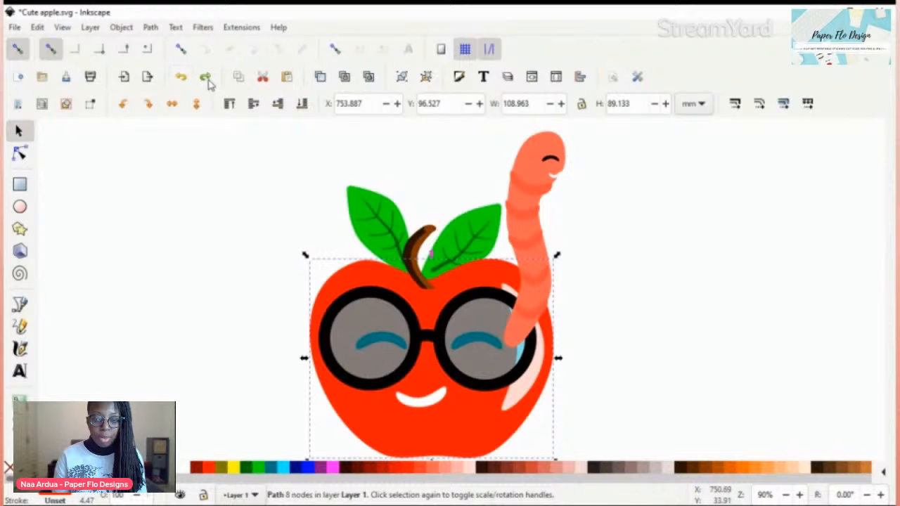
pyautogui.click(205, 77)
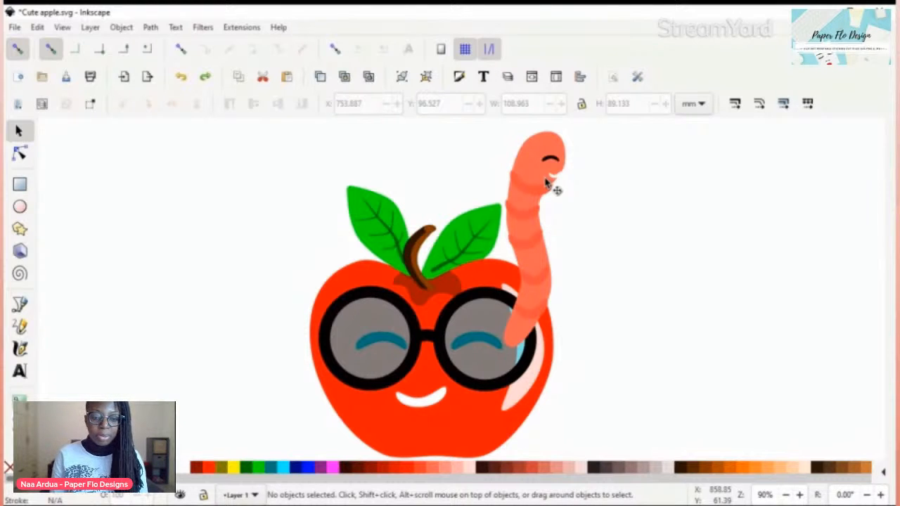
# Step: Place the worm group behind the apple's right shoulder, at about X 836.1, Y 41.9 mm, with only its upper part showing
pyautogui.moveTo(546, 182); pyautogui.dragTo(635, 251)
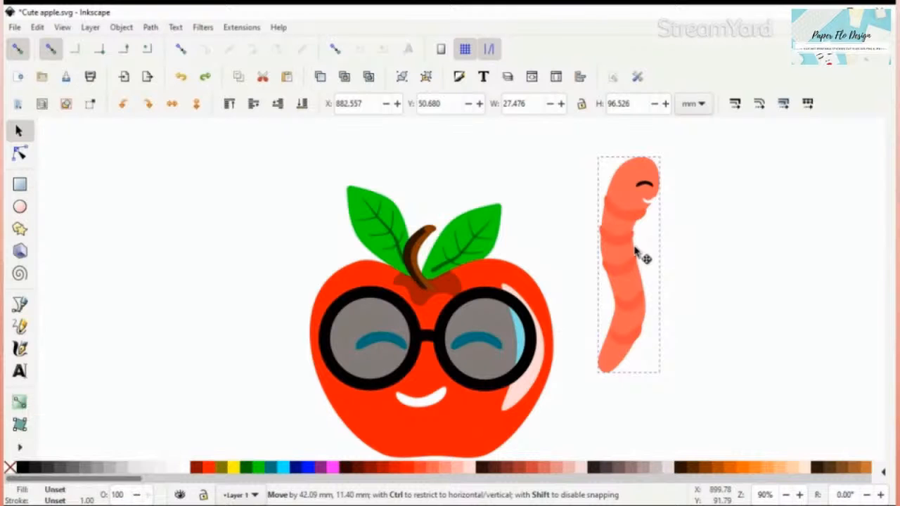
pyautogui.moveTo(636, 255); pyautogui.dragTo(620, 239)
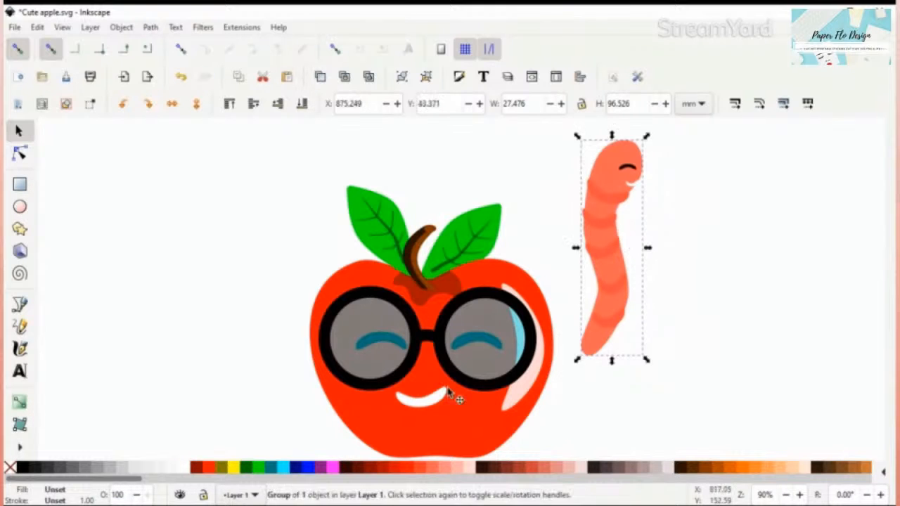
pyautogui.click(591, 310)
pyautogui.moveTo(589, 307); pyautogui.dragTo(578, 307)
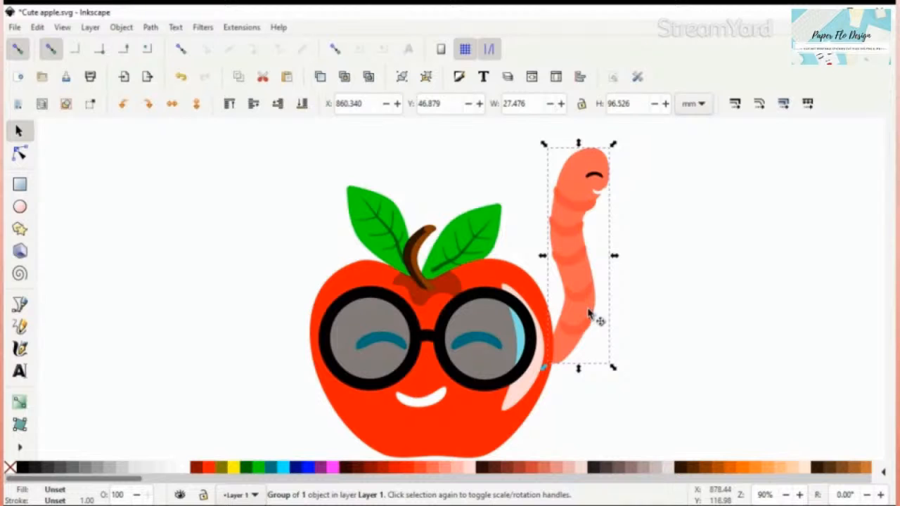
pyautogui.moveTo(590, 314); pyautogui.dragTo(535, 303)
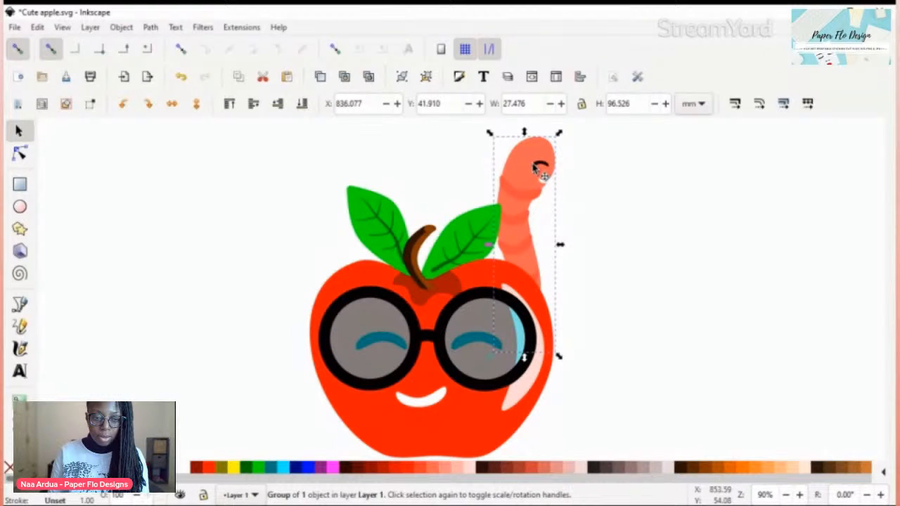
# Step: Rotate the worm group slightly clockwise, reposition it at about X 838.5, Y 41.5 mm behind the apple, and deselect it
pyautogui.click(533, 168)
pyautogui.moveTo(559, 133); pyautogui.dragTo(582, 142)
pyautogui.moveTo(520, 200); pyautogui.dragTo(538, 203)
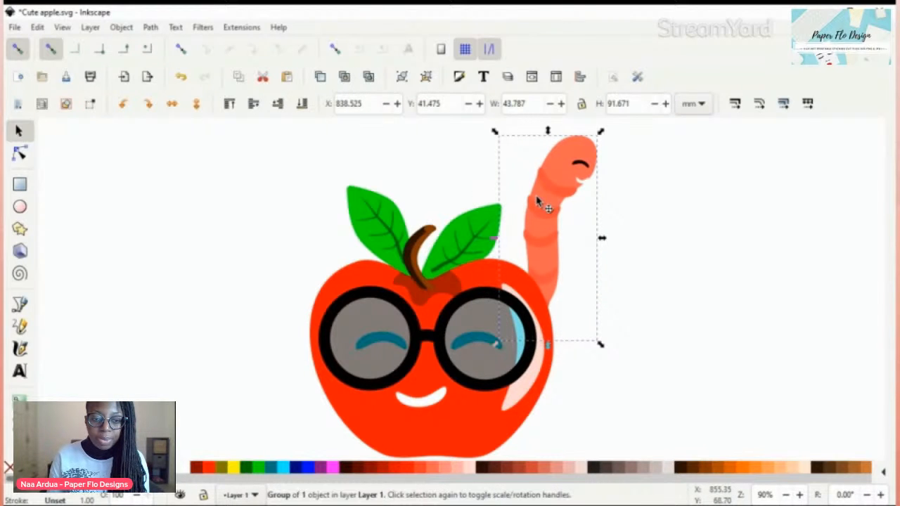
pyautogui.click(661, 196)
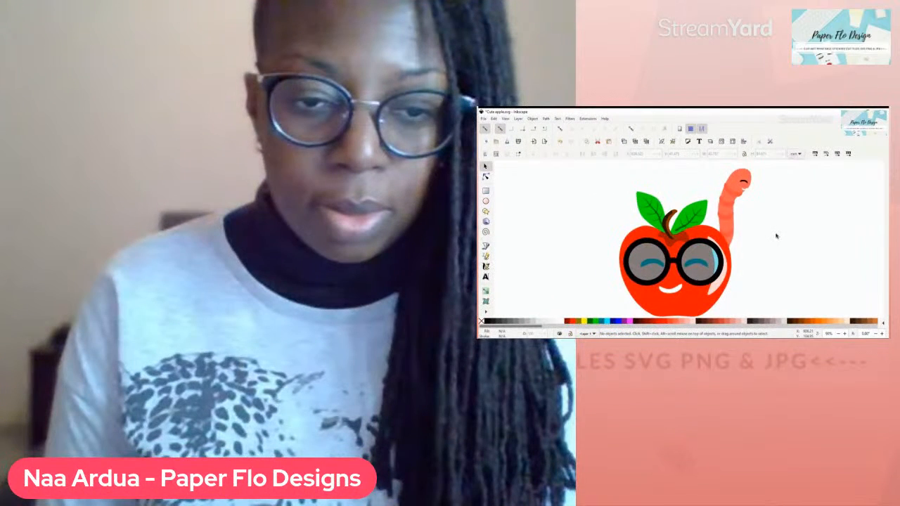
pyautogui.scroll(-2, 775, 232)
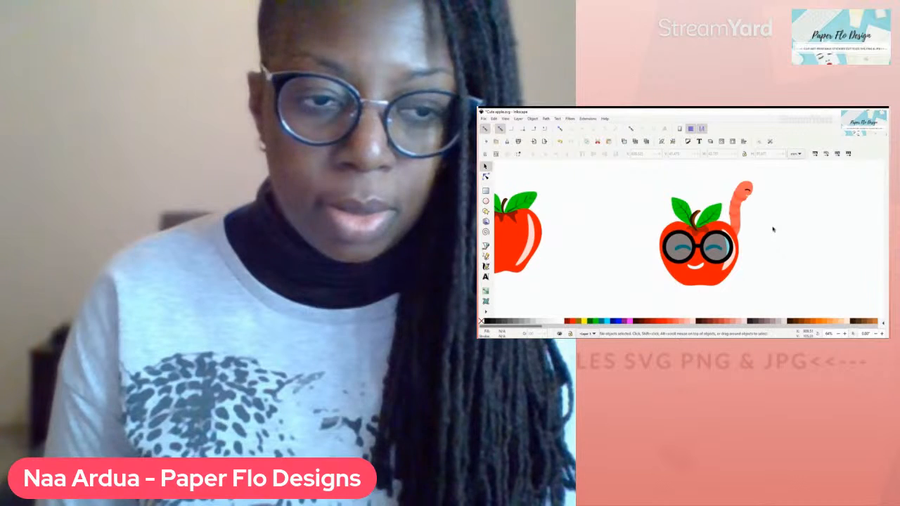
pyautogui.moveTo(768, 230); pyautogui.dragTo(736, 225)
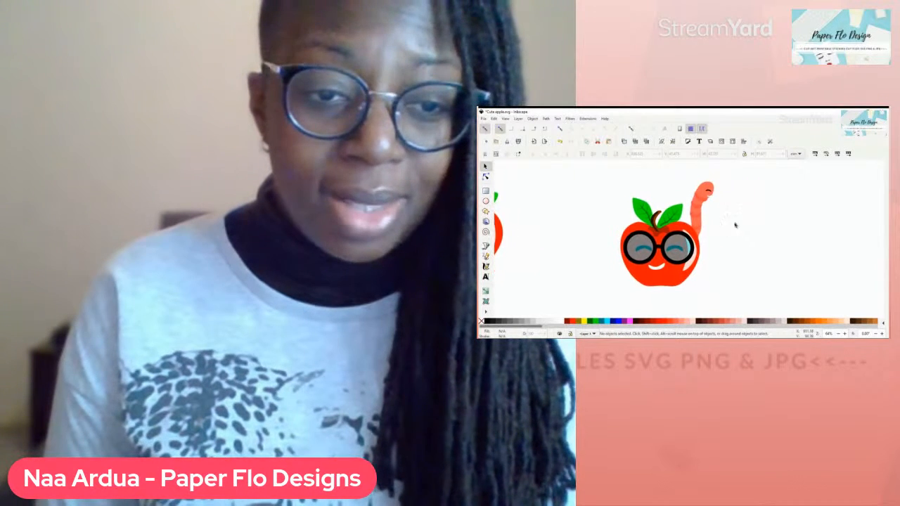
pyautogui.scroll(2, 735, 225)
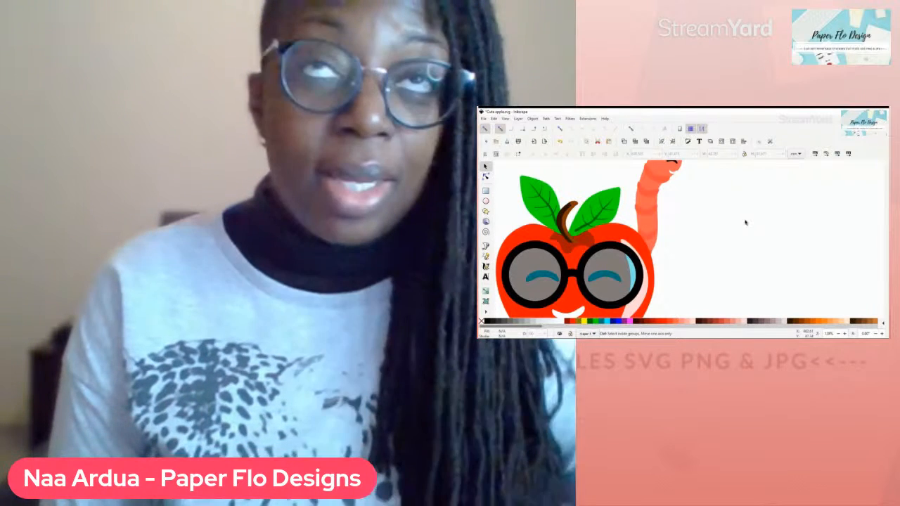
pyautogui.scroll(-2, 746, 222)
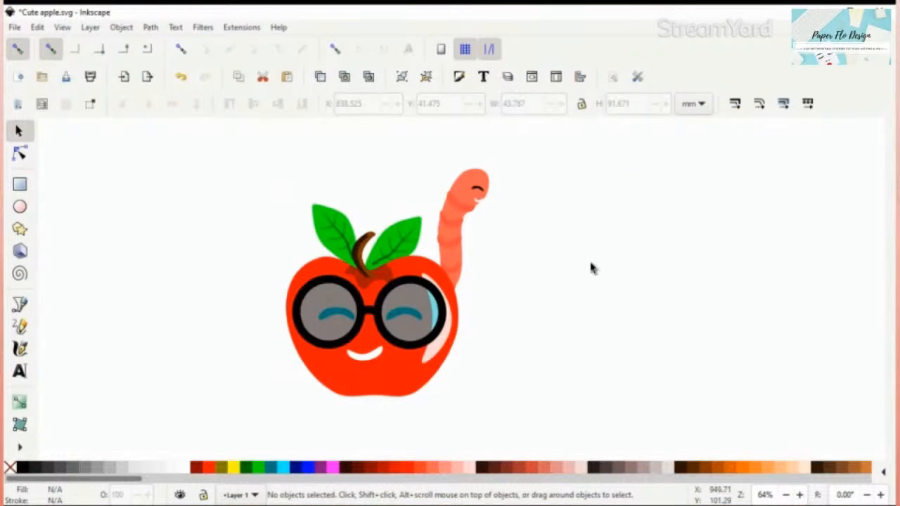
pyautogui.scroll(2, 589, 264)
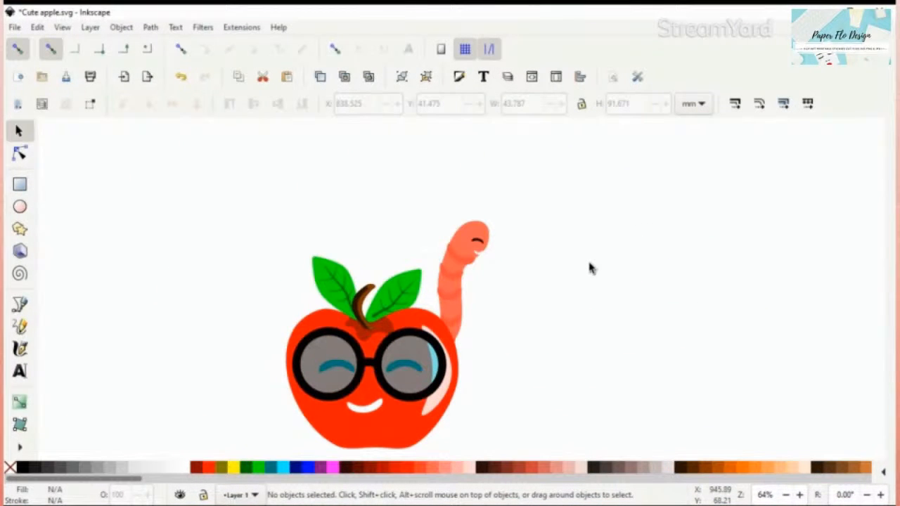